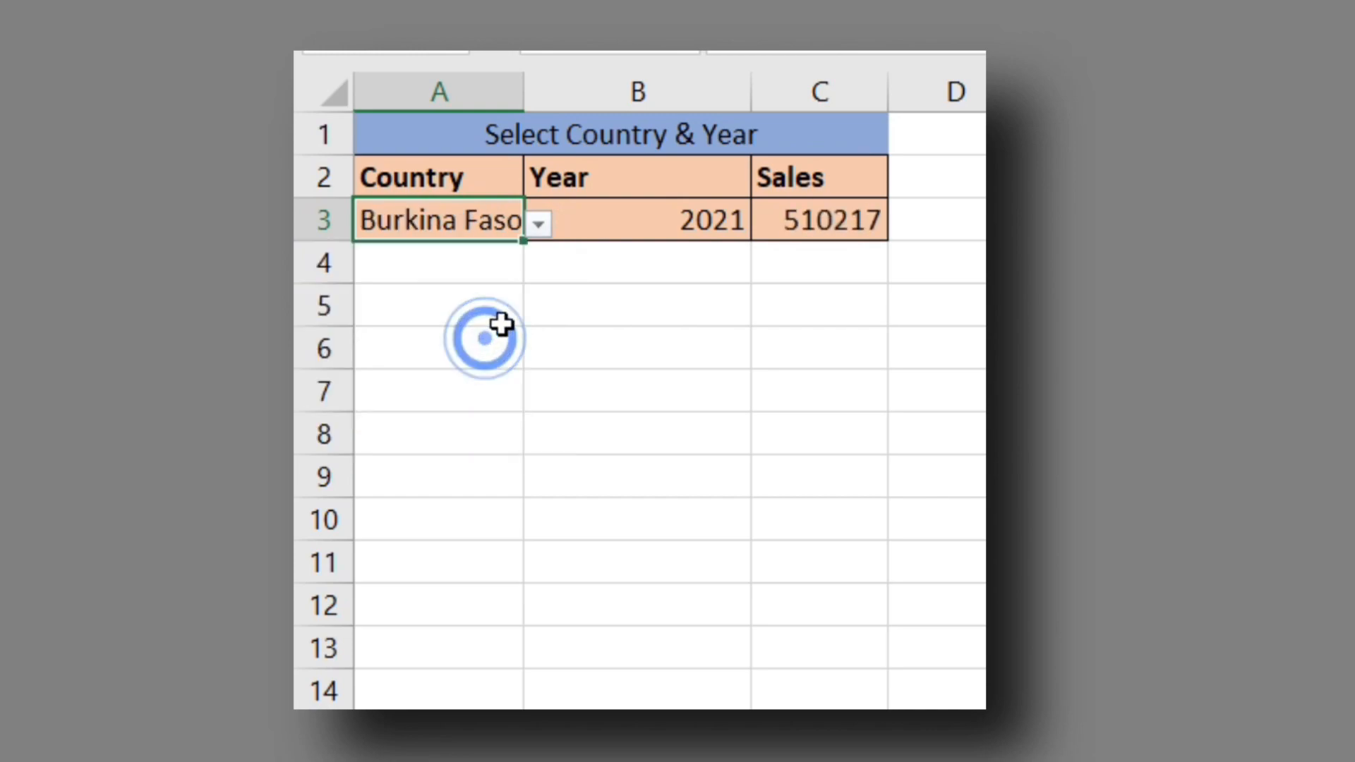
- Open the Year choices in the country lookup and view the 2022 sales sheet
left_click(644, 217)
left_click(766, 224)
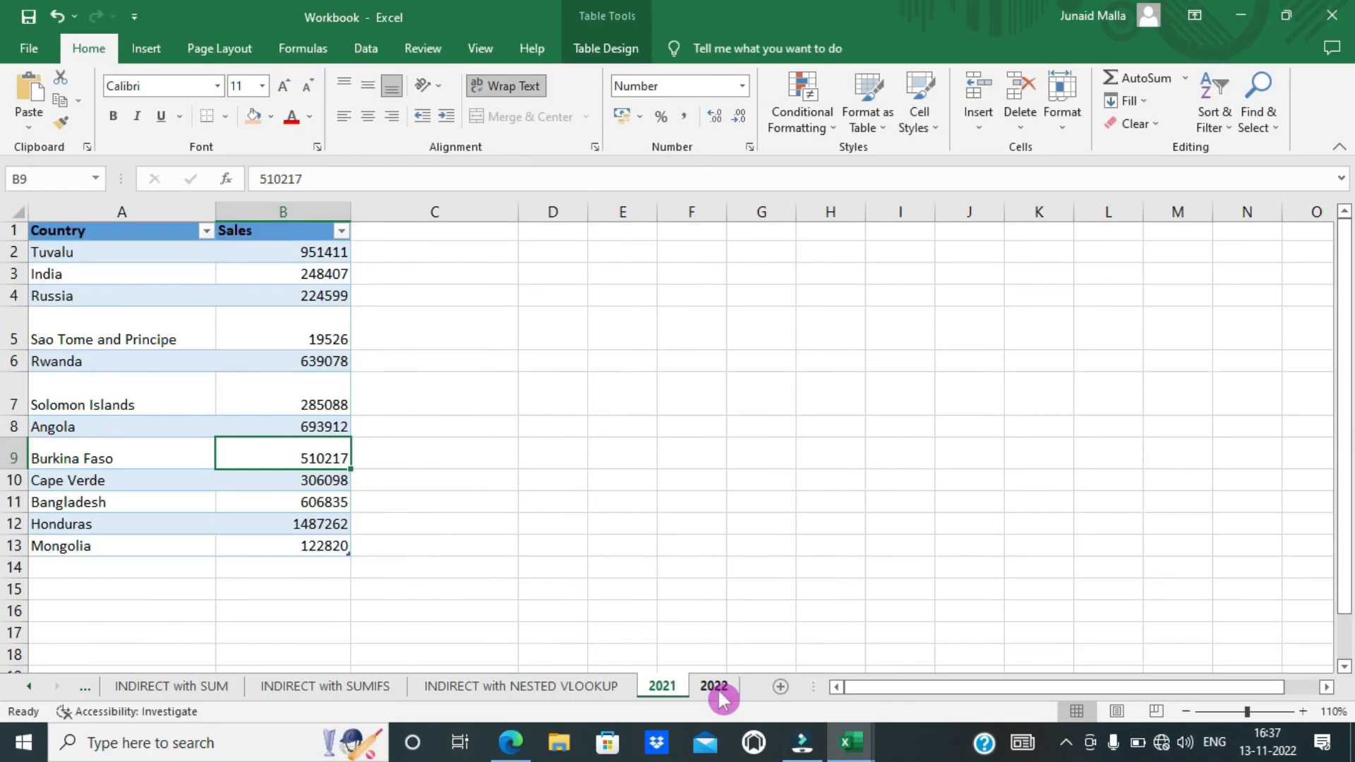
left_click(714, 686)
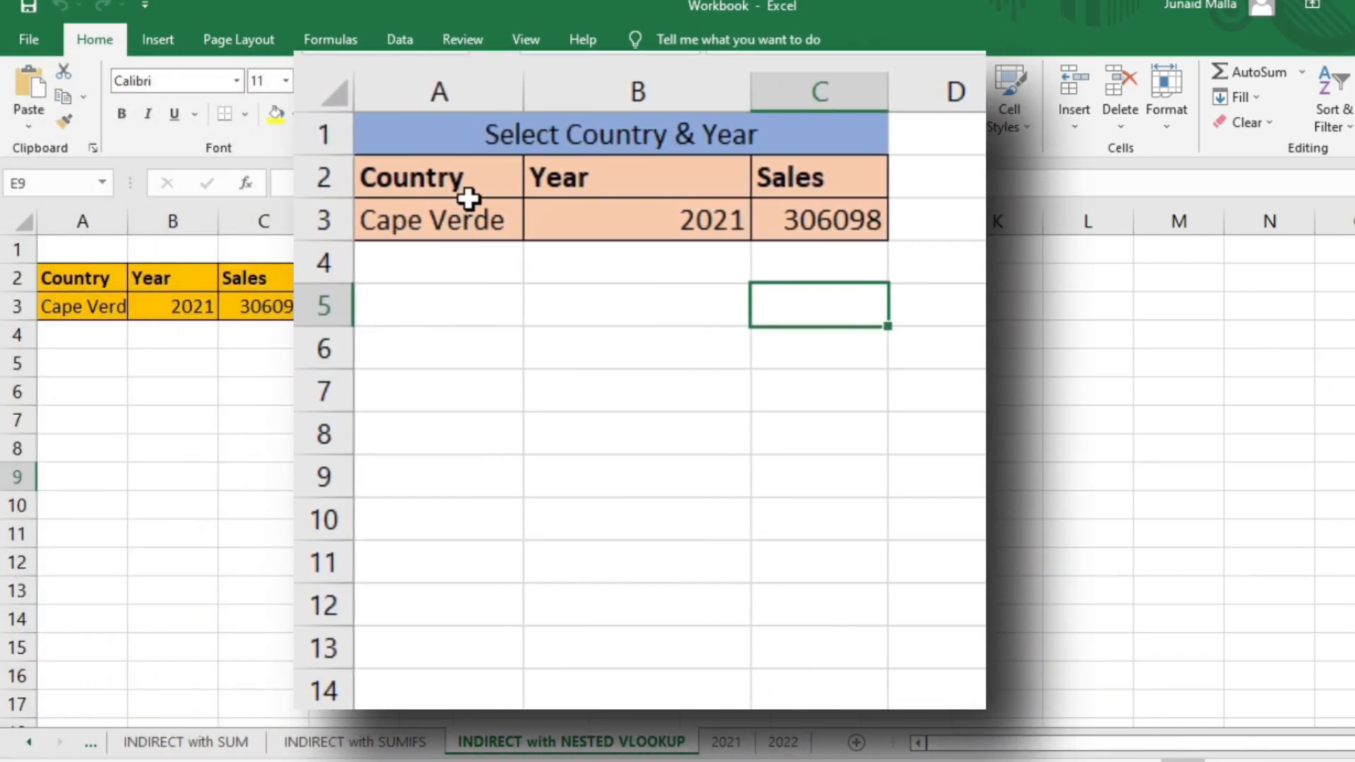
- Set the sales lookup's Country in A3 to Burkina Faso and its Year in B3 to 2022
left_click(484, 178)
left_click(499, 221)
left_click(536, 225)
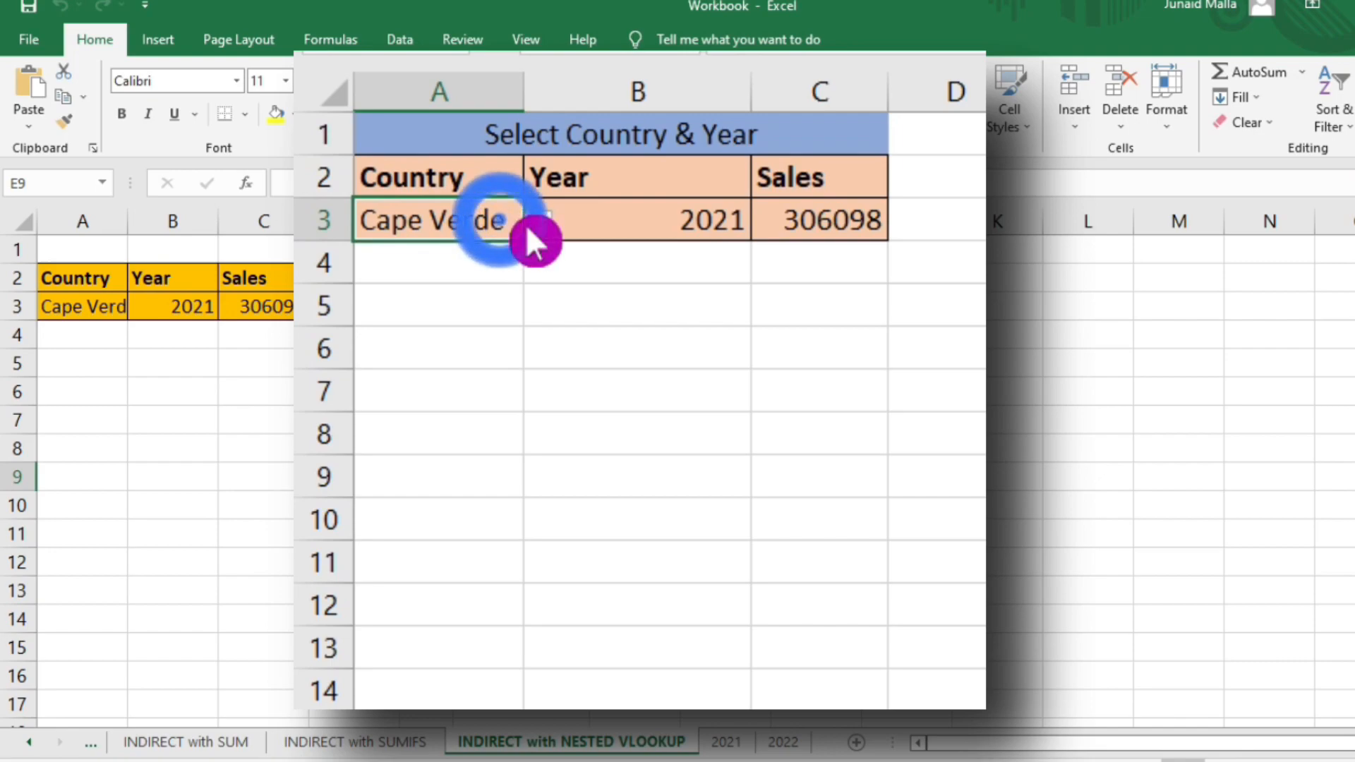
left_click(485, 339)
left_click(645, 219)
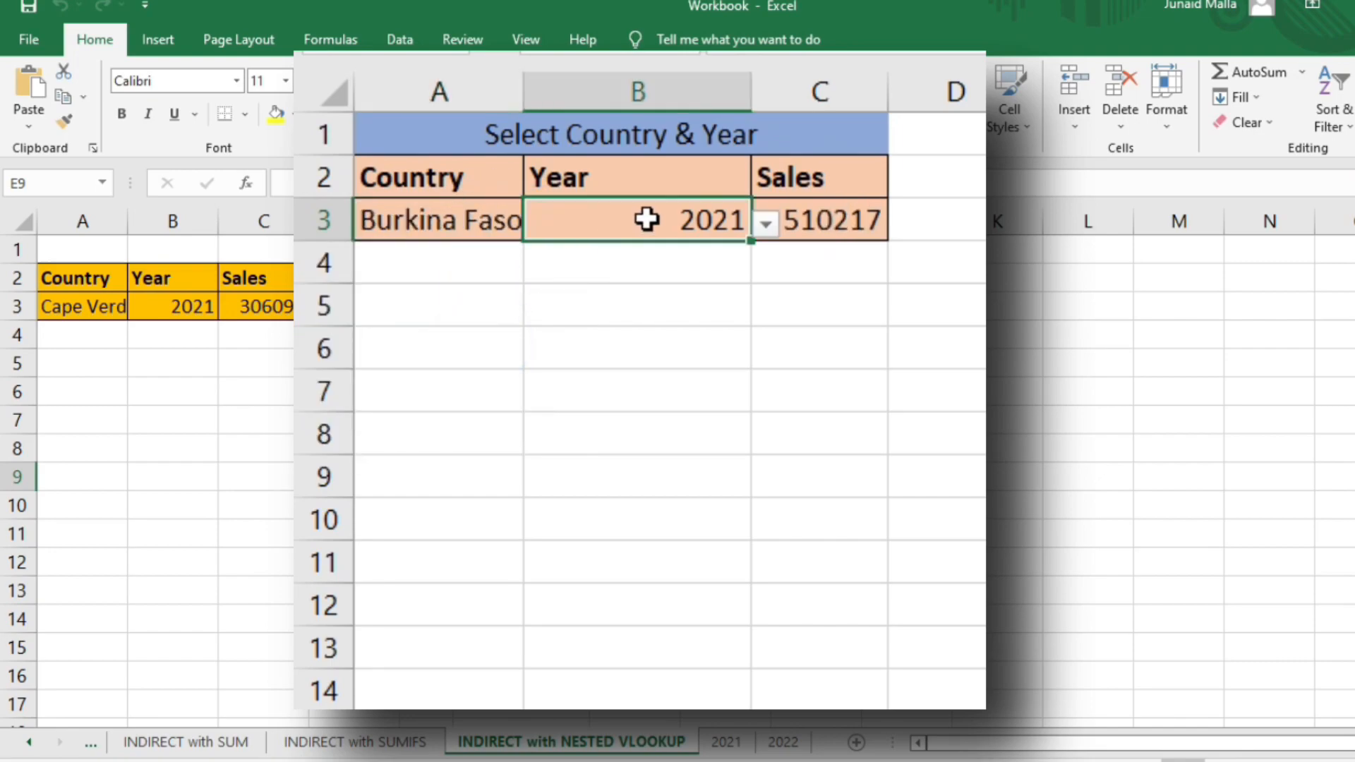
left_click(767, 223)
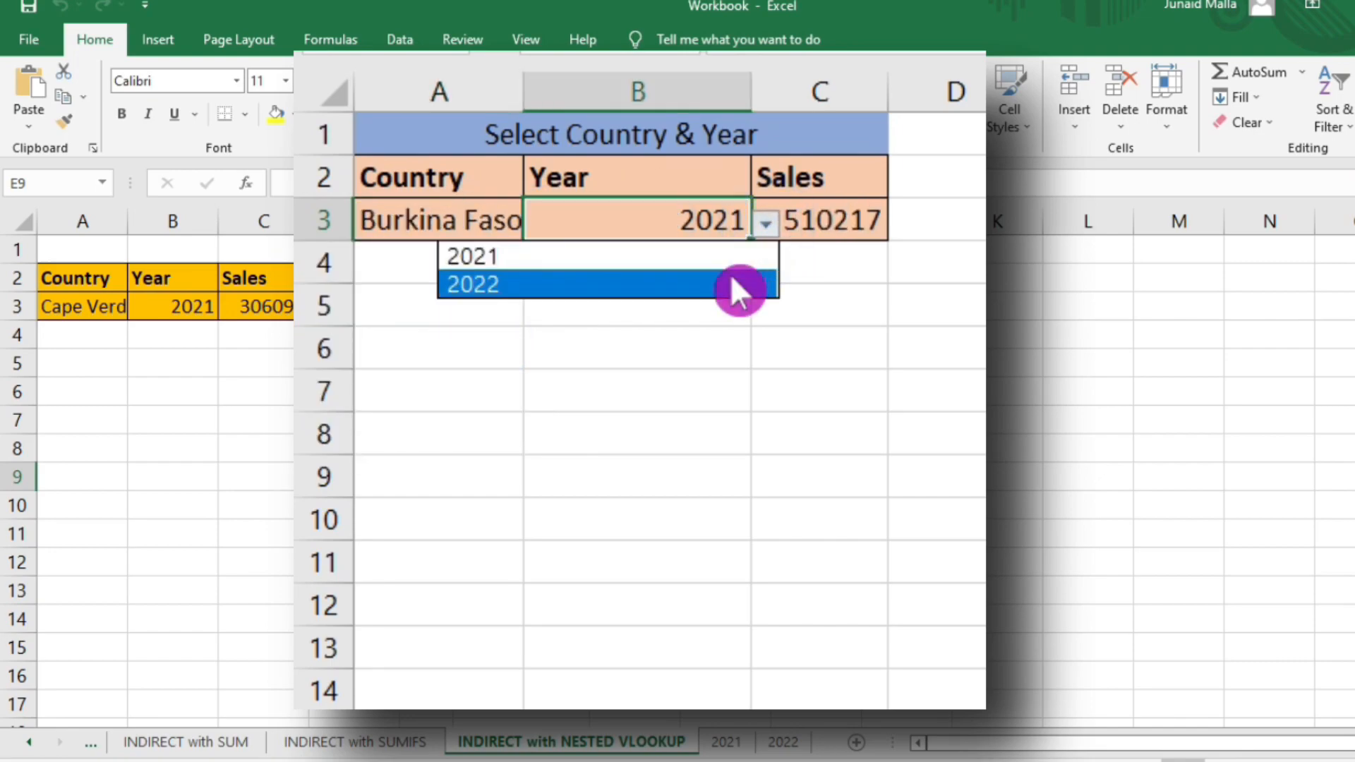
left_click(737, 288)
- Change the sales lookup's Country in A3 to Bangladesh and select the Year cell
left_click(494, 224)
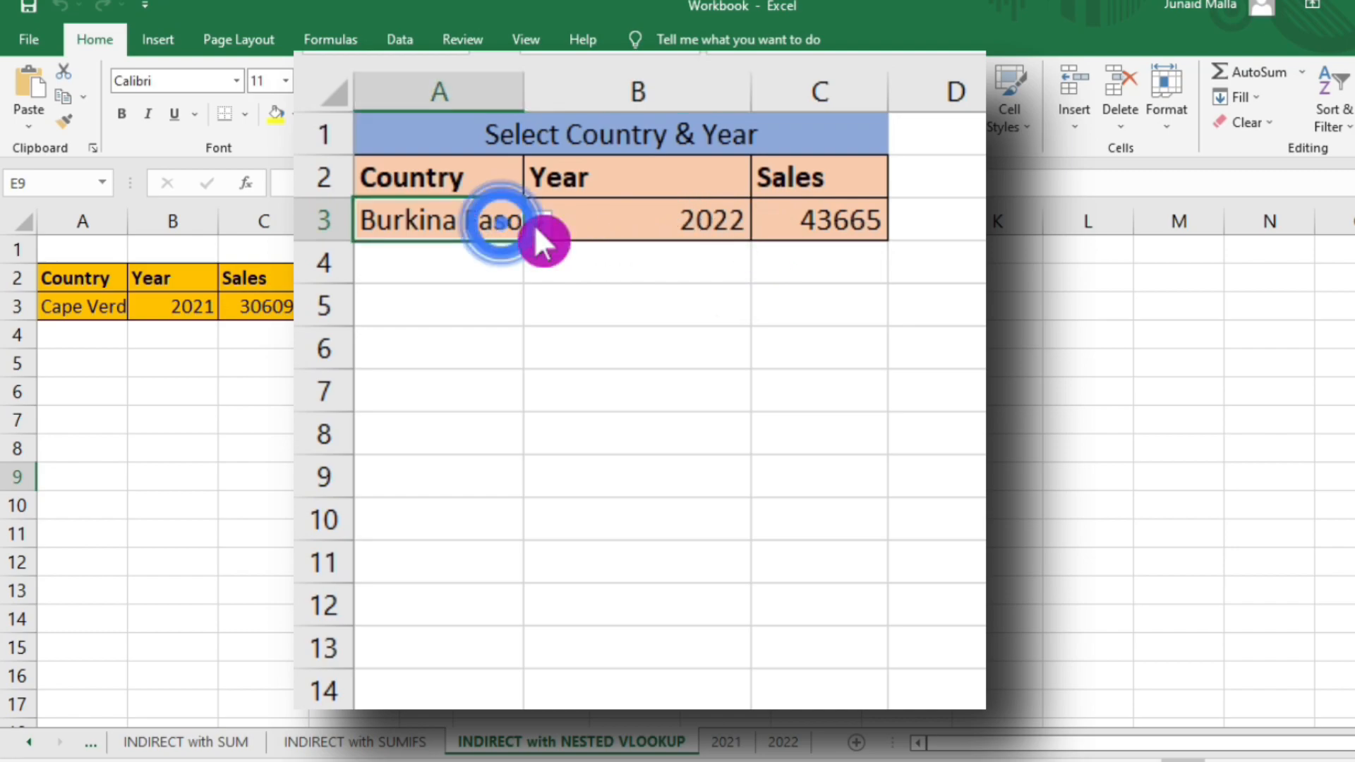
left_click(537, 225)
left_click(448, 396)
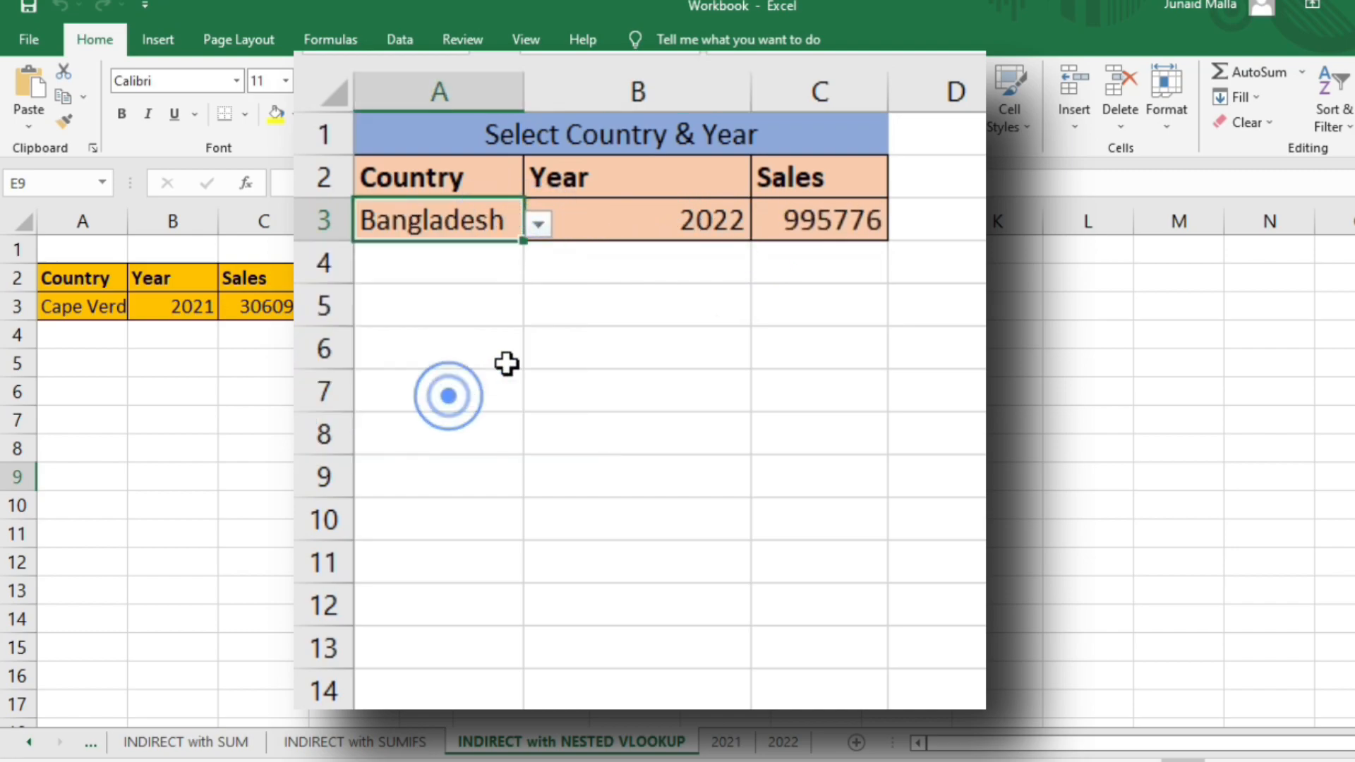
left_click(677, 222)
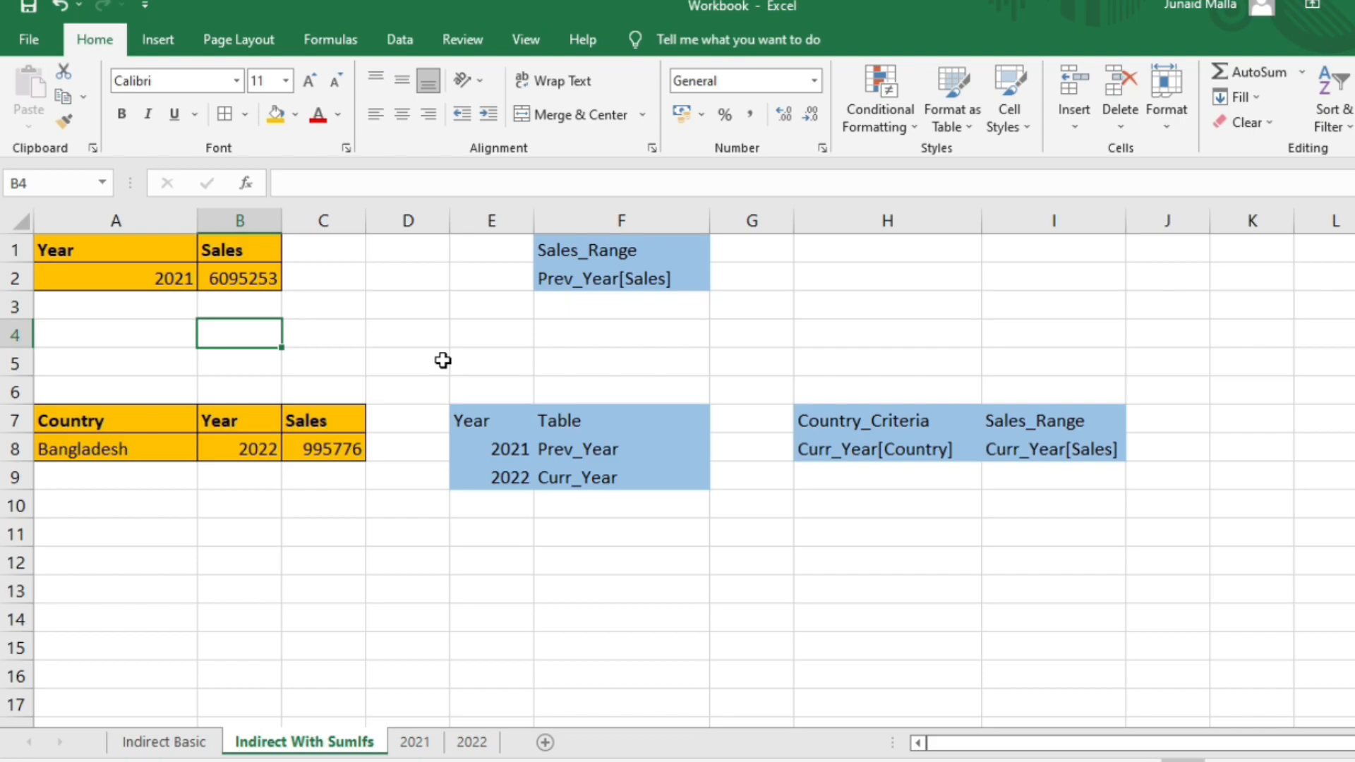
- Review the country sales tables on the 2021 and 2022 sheets
left_click(471, 741)
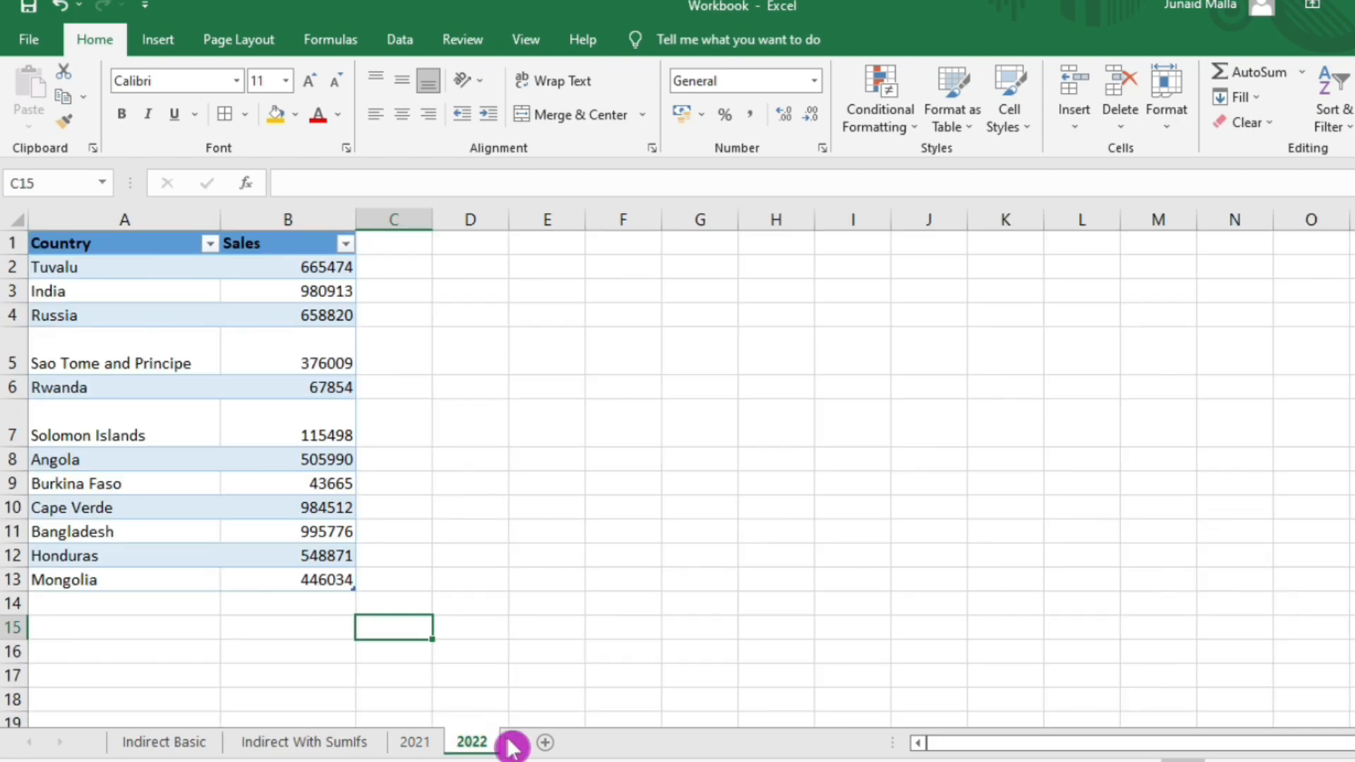
left_click(415, 741)
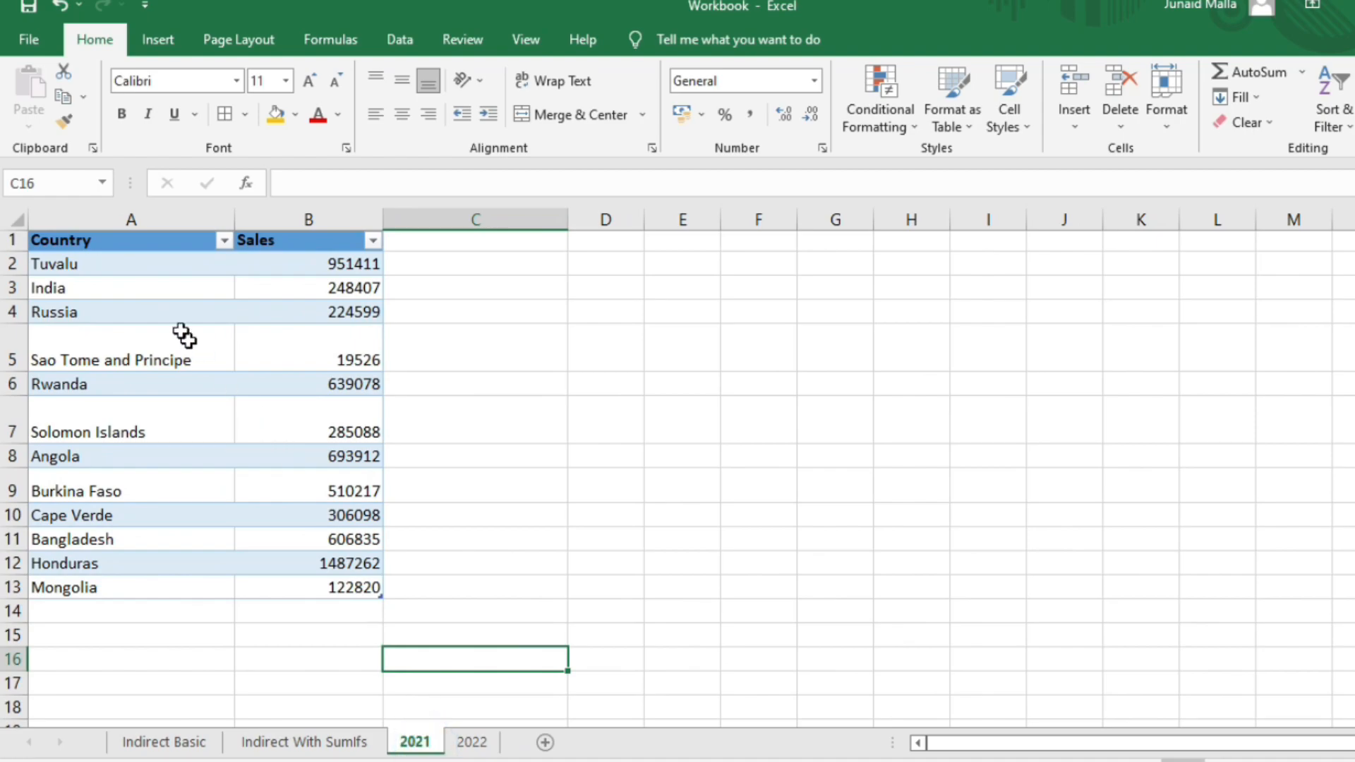
left_click(473, 745)
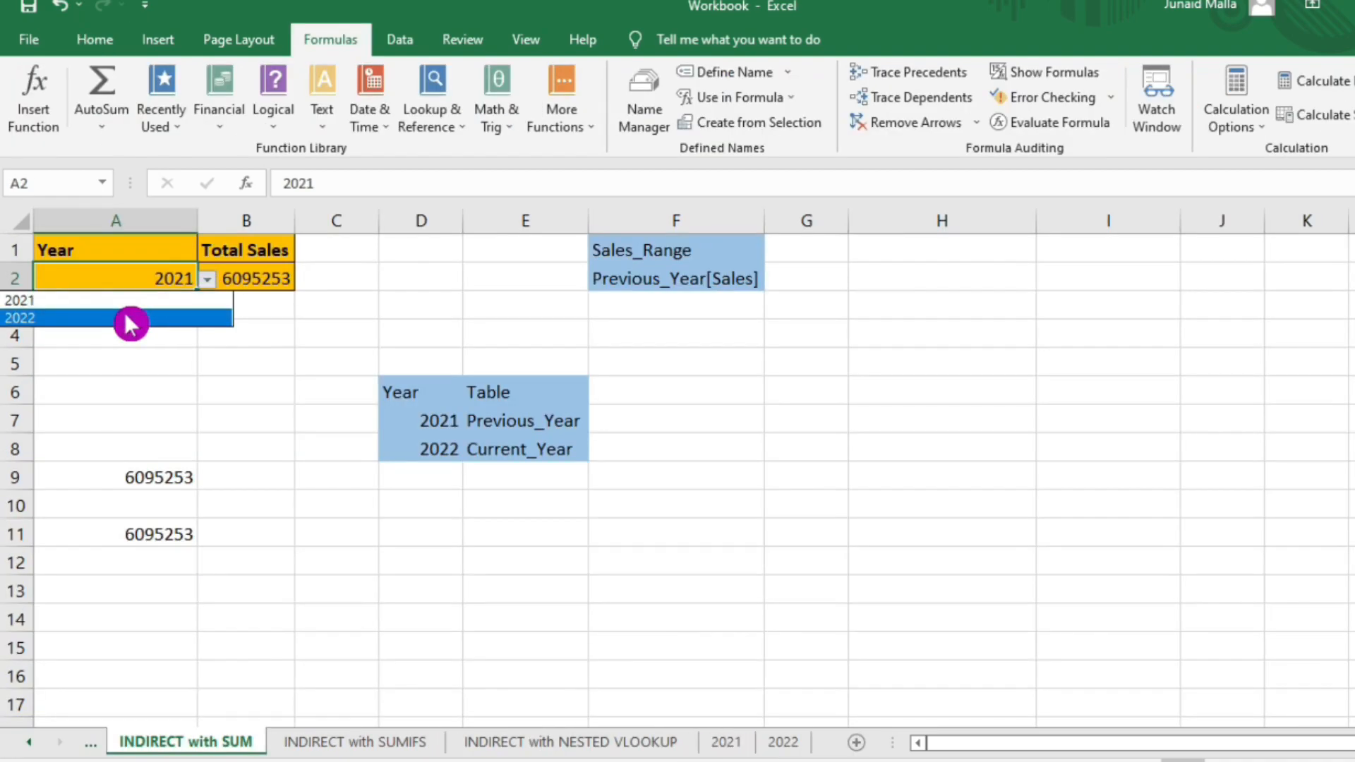
- Set the Year in A2 of the INDIRECT with SUM sheet to 2022 and check the Sales values in B2:B13 of the 2022 sheet
left_click(125, 314)
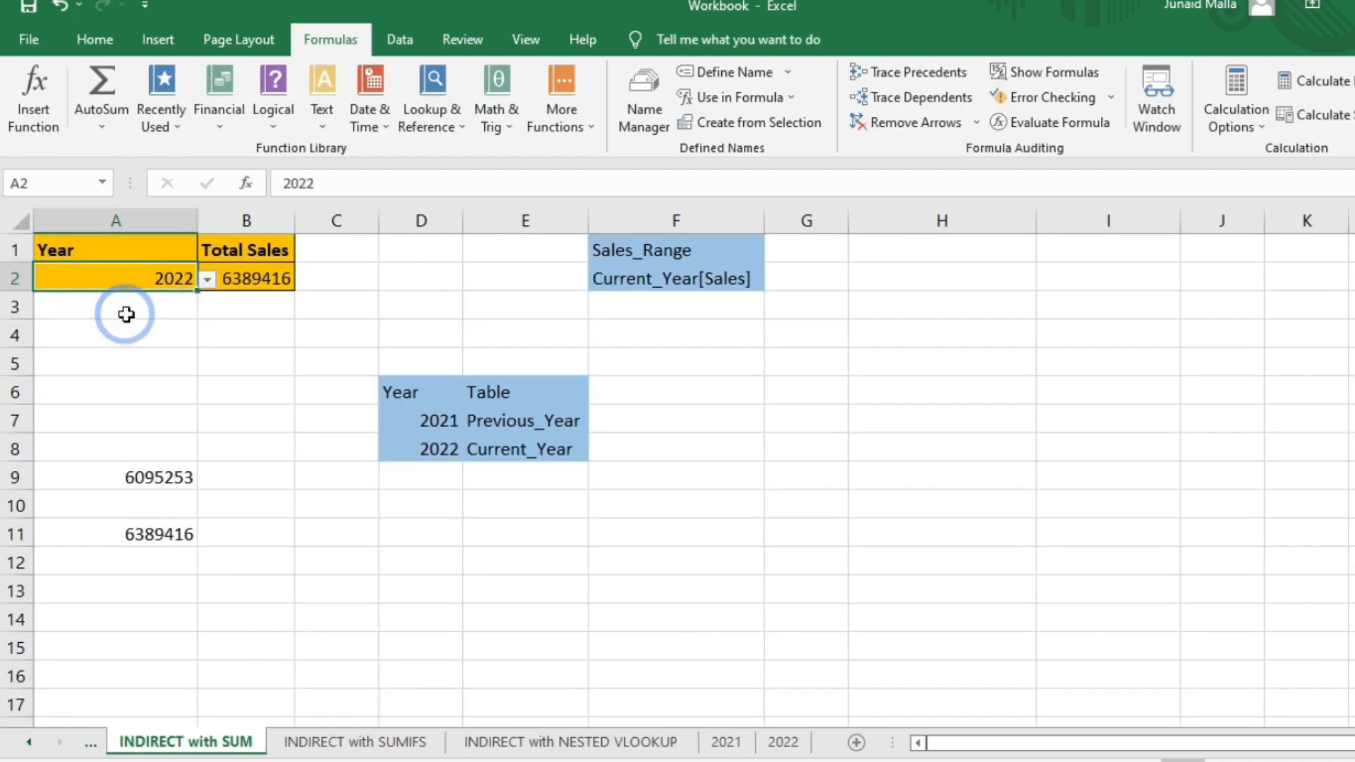
left_click(259, 285)
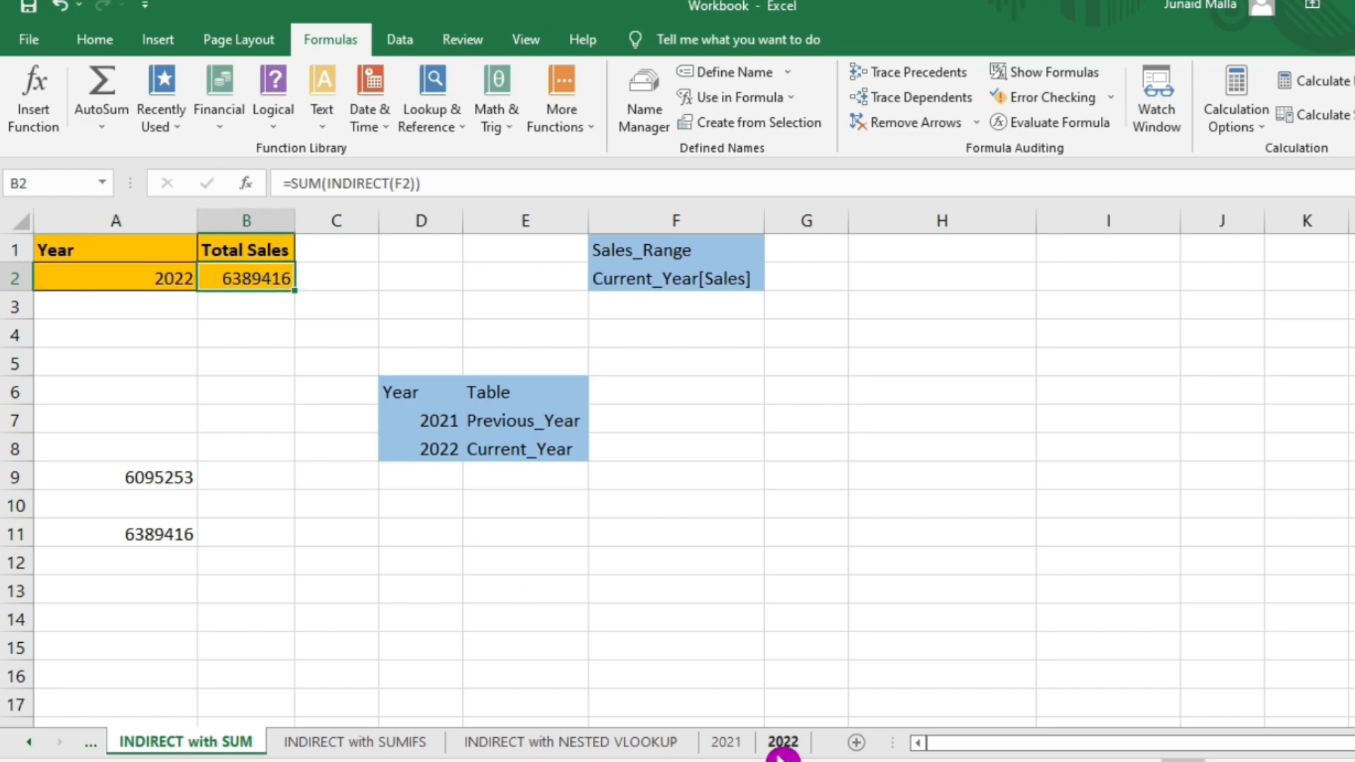
left_click(780, 743)
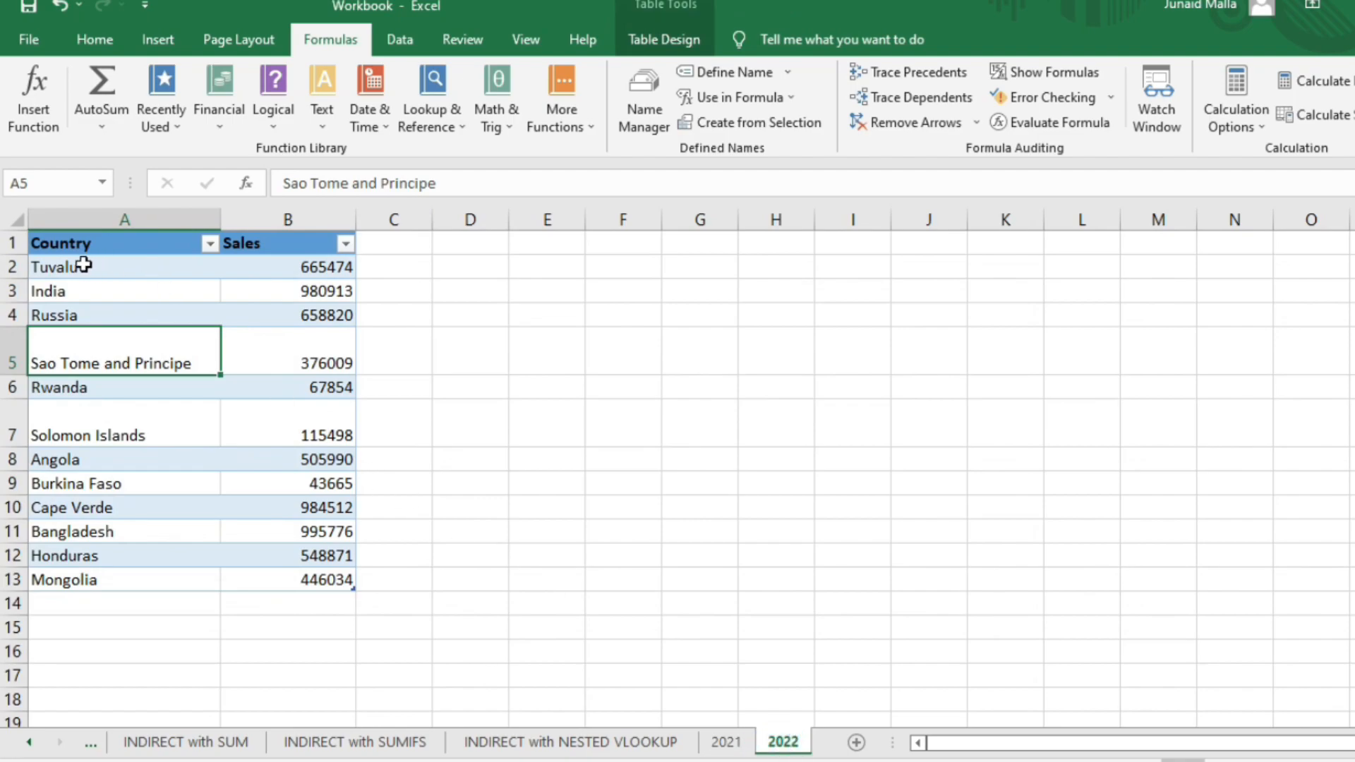
left_click_drag(264, 267, 288, 580)
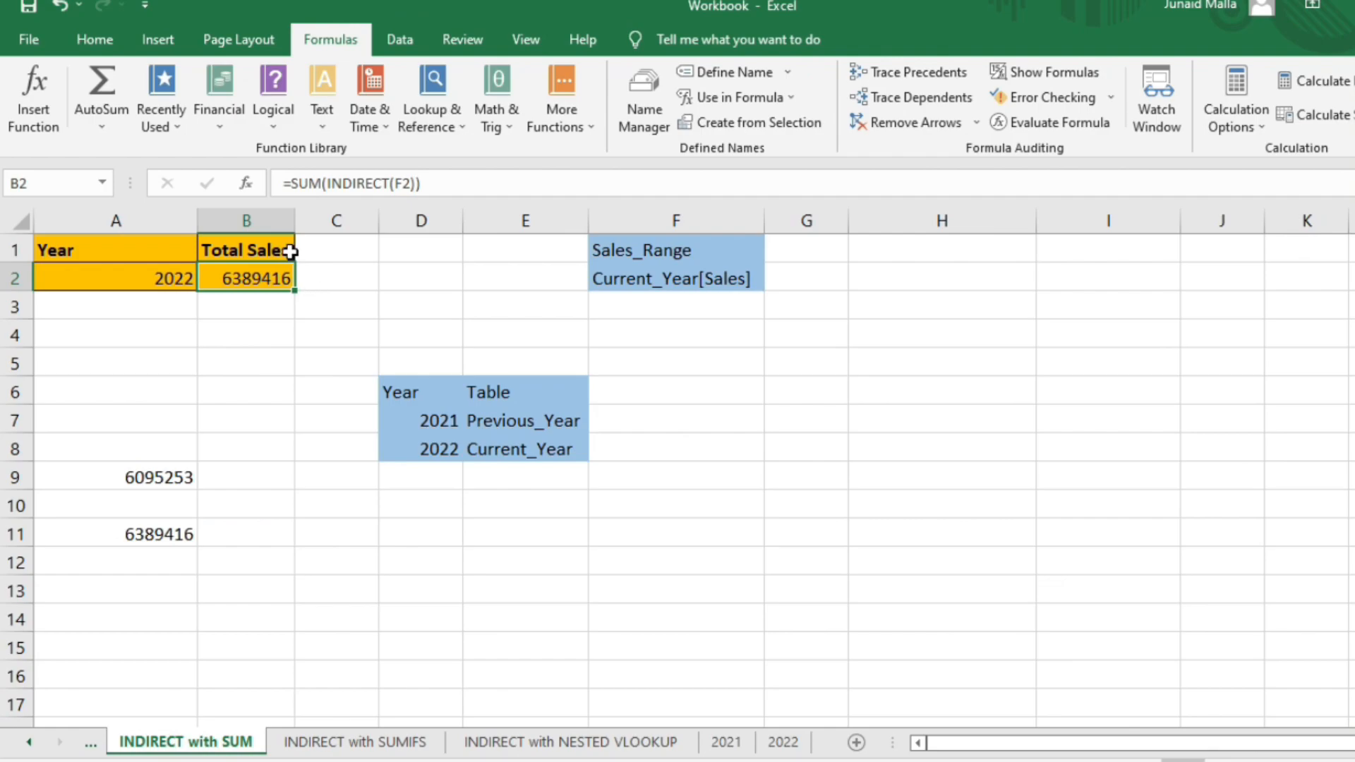
- Inspect the Total Sales formula in B2 of the INDIRECT with SUM sheet and return to the 2022 sales table
left_click(432, 180)
left_click_drag(433, 180, 284, 182)
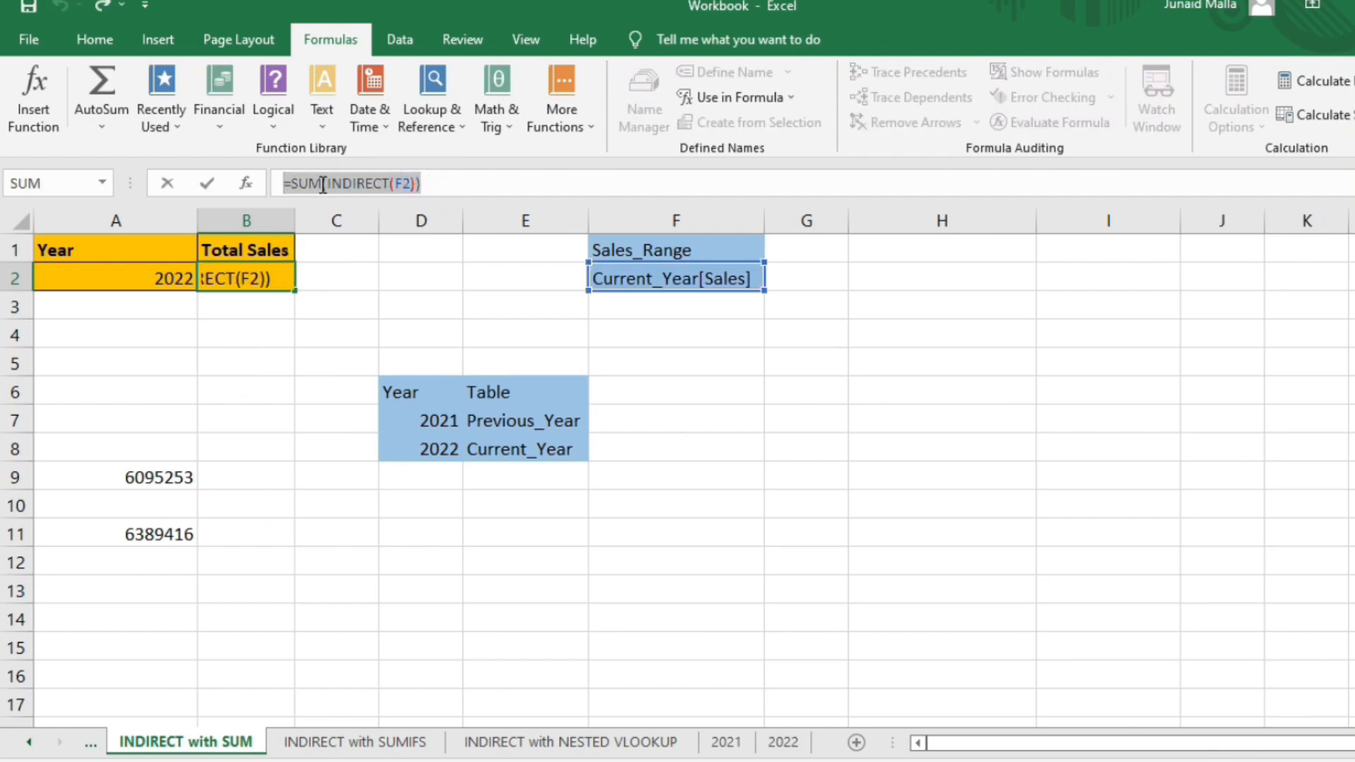
left_click(783, 741)
left_click(142, 339)
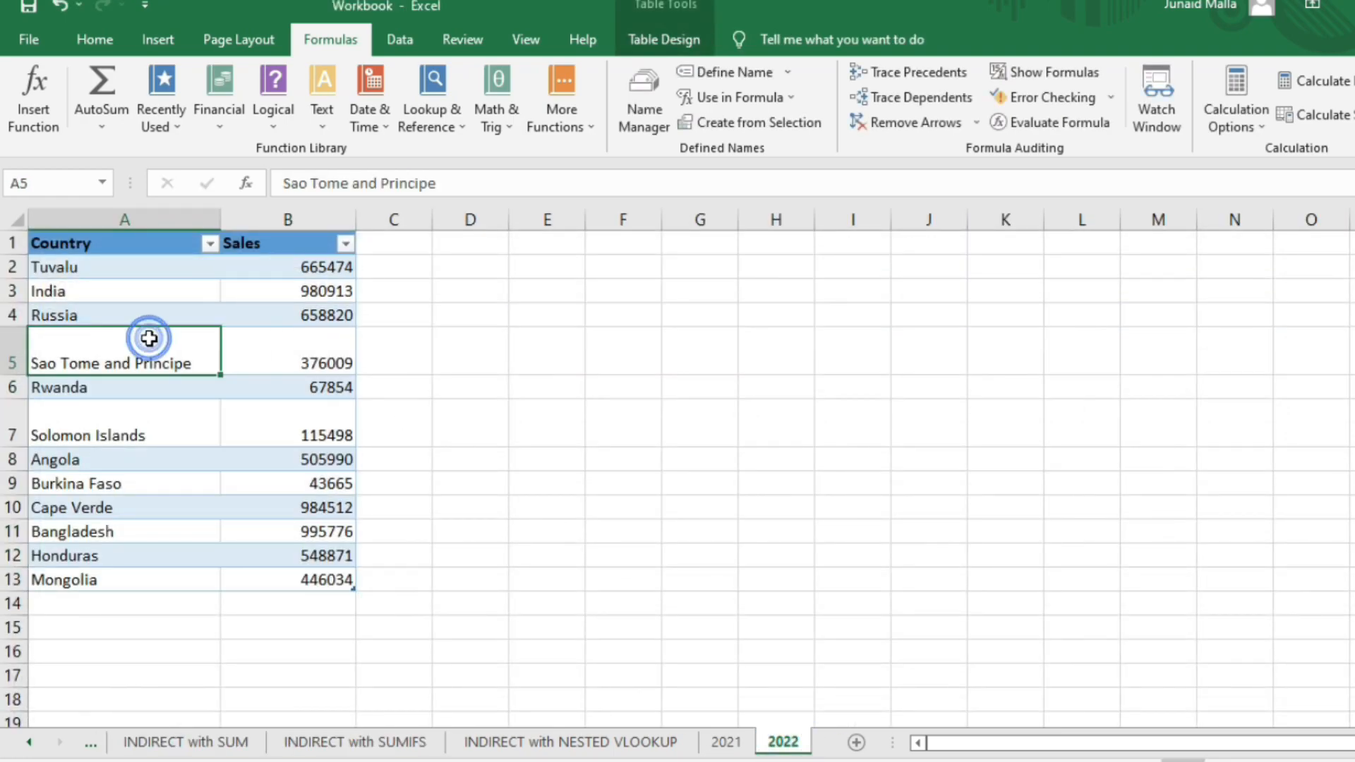
- On the INDIRECT with SUMIFS sheet, set the Country in A3 to Angola and the Year in B3 to 2021
left_click(399, 747)
left_click(188, 319)
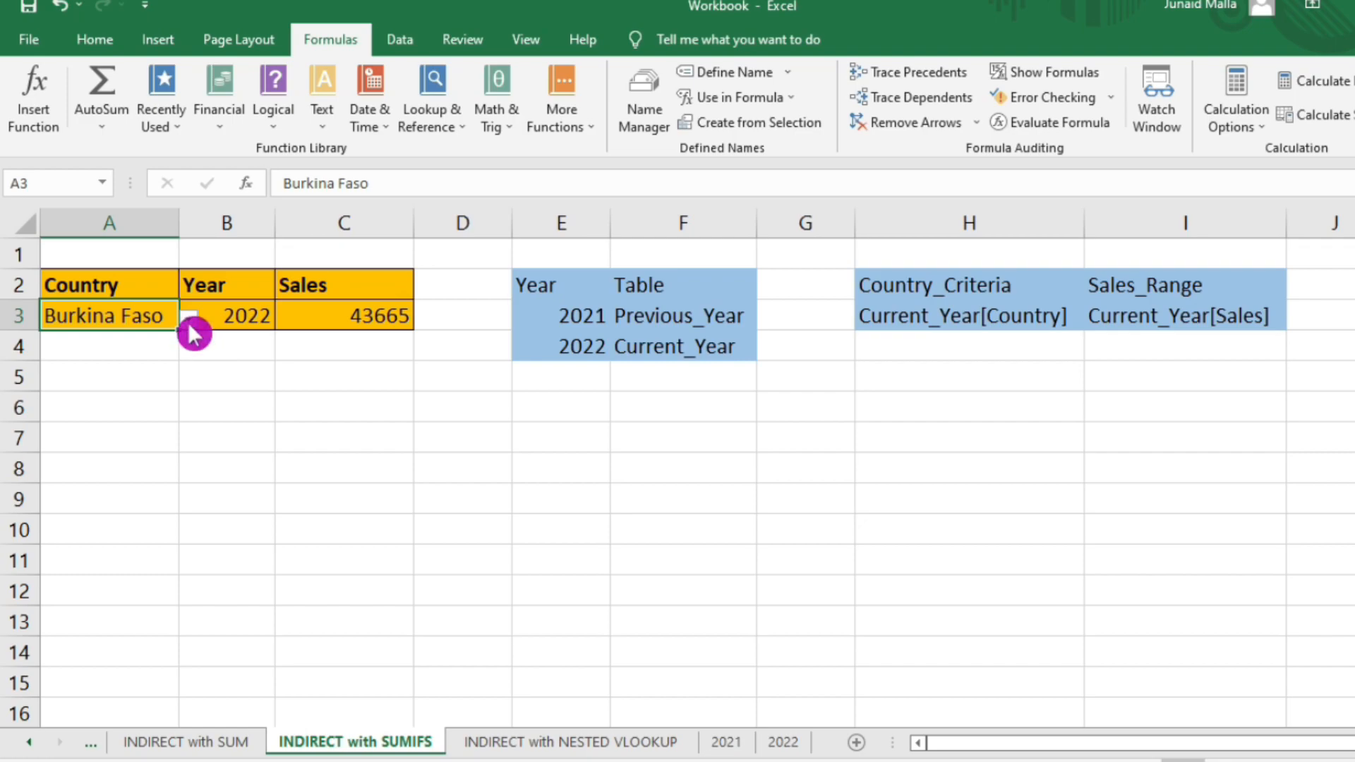
left_click(122, 383)
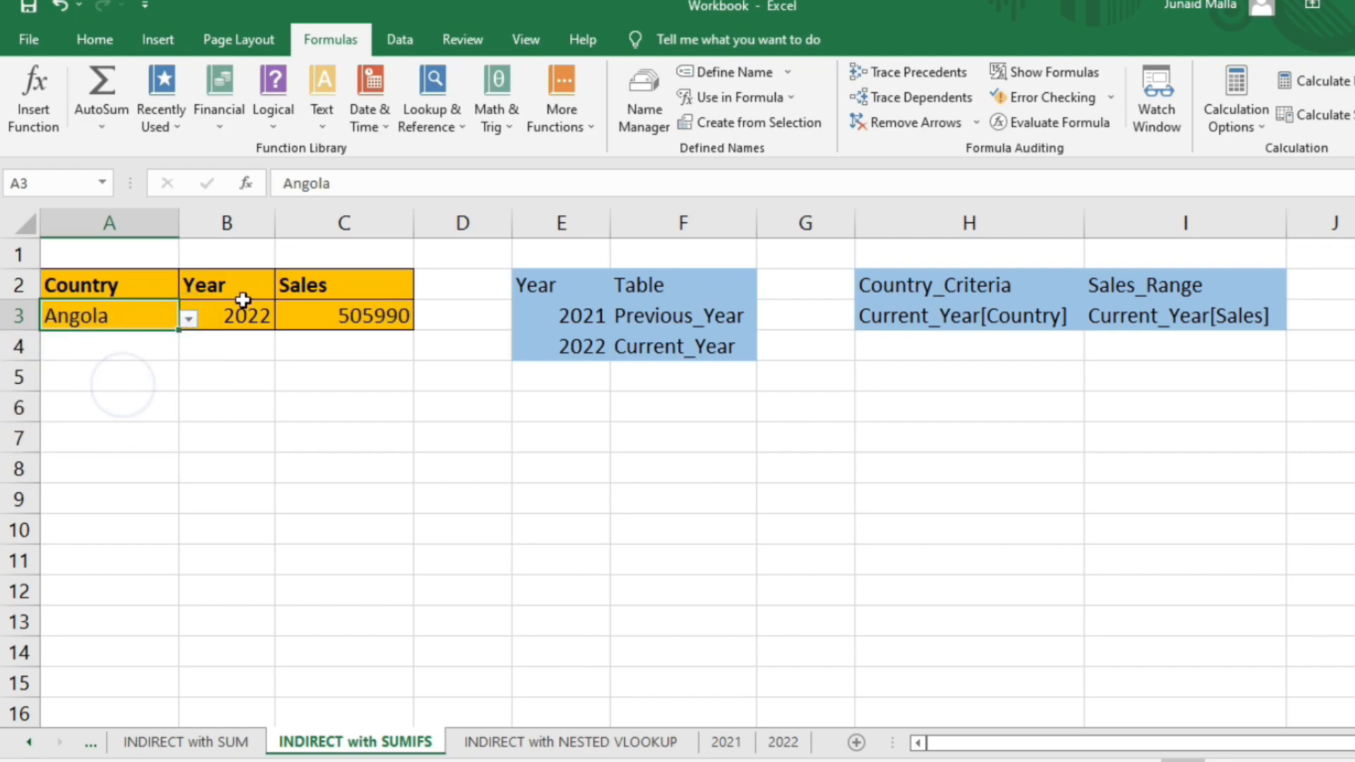
left_click(254, 316)
left_click(287, 320)
left_click(236, 340)
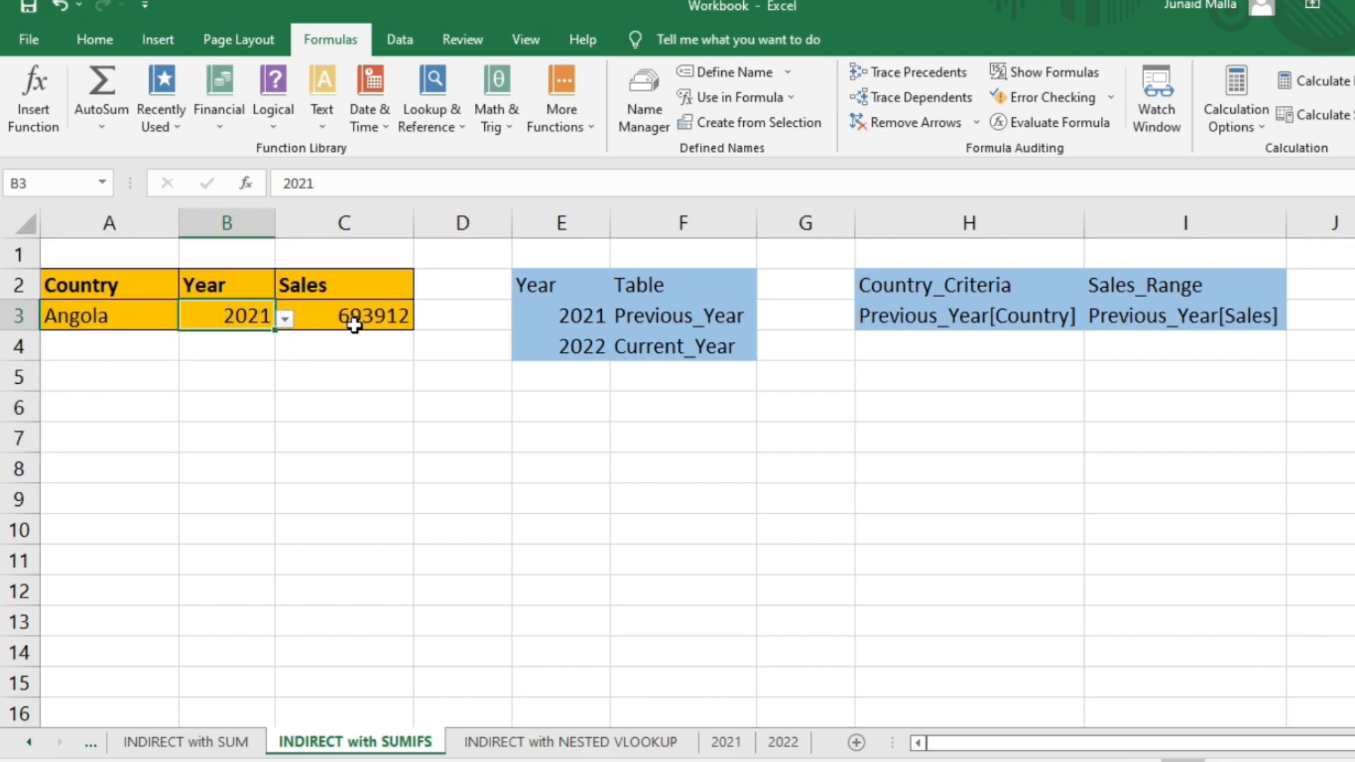
- Inspect the SUMIFS formula in Sales cell C3 and view the INDIRECT with NESTED VLOOKUP sheet
left_click(356, 323)
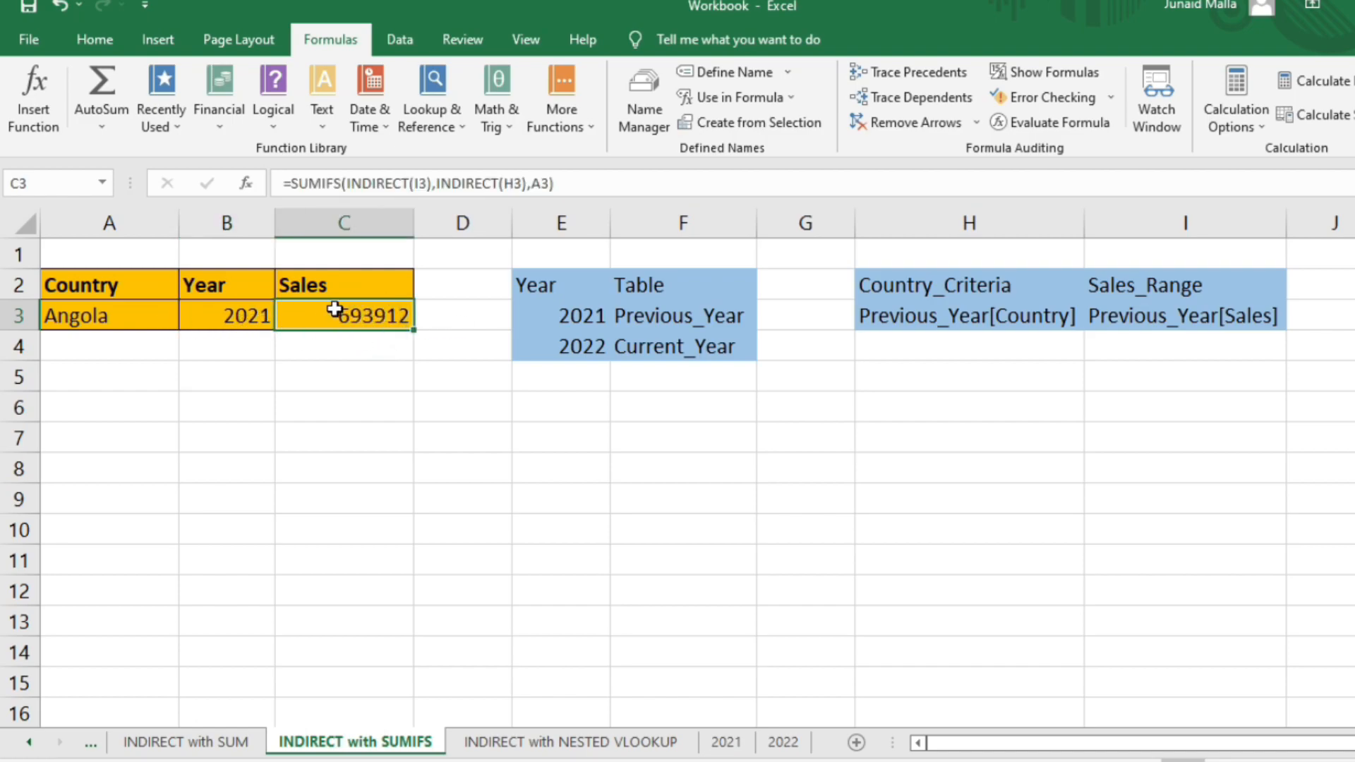
left_click_drag(590, 184, 279, 185)
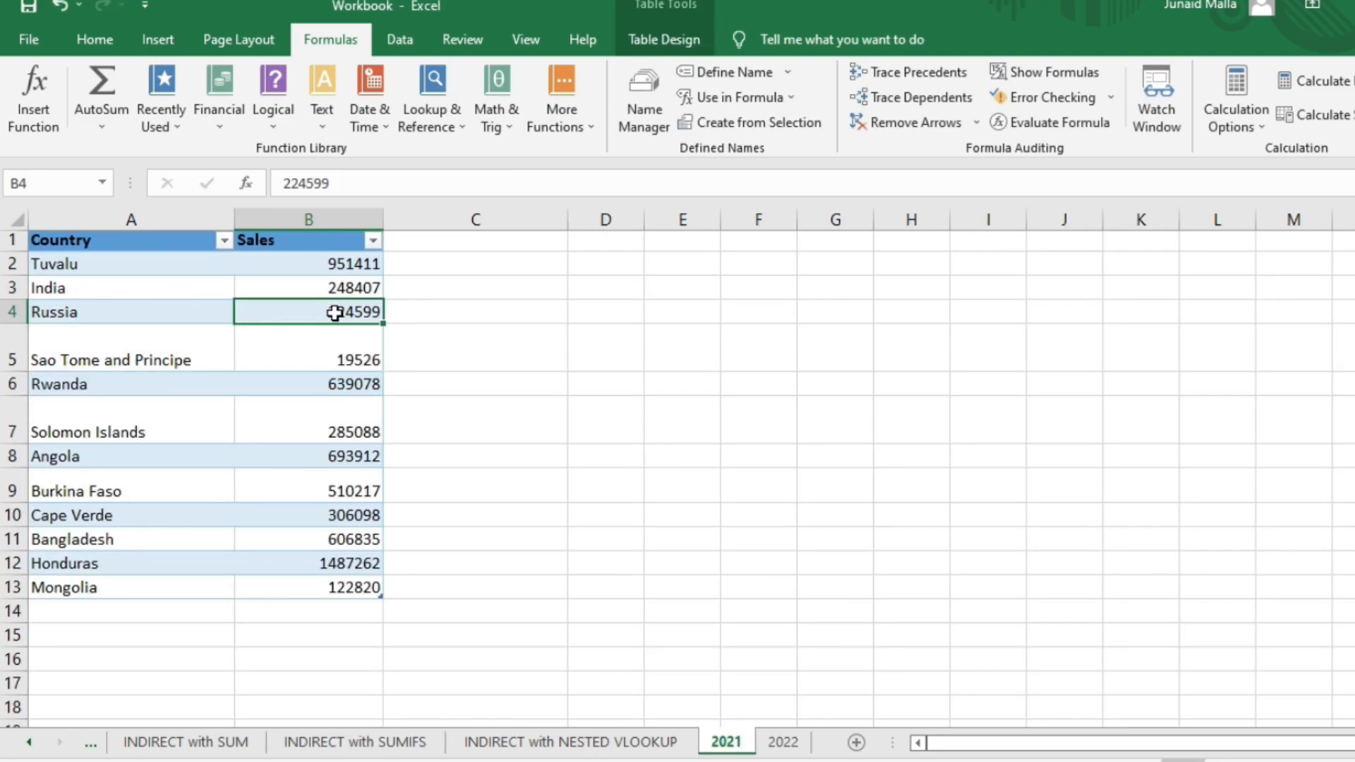
left_click(620, 741)
- View the country and sales data on the 2021 sheet and select Burkina Faso's sales cell, B9
left_click(725, 741)
left_click_drag(42, 242, 215, 578)
left_click(254, 487)
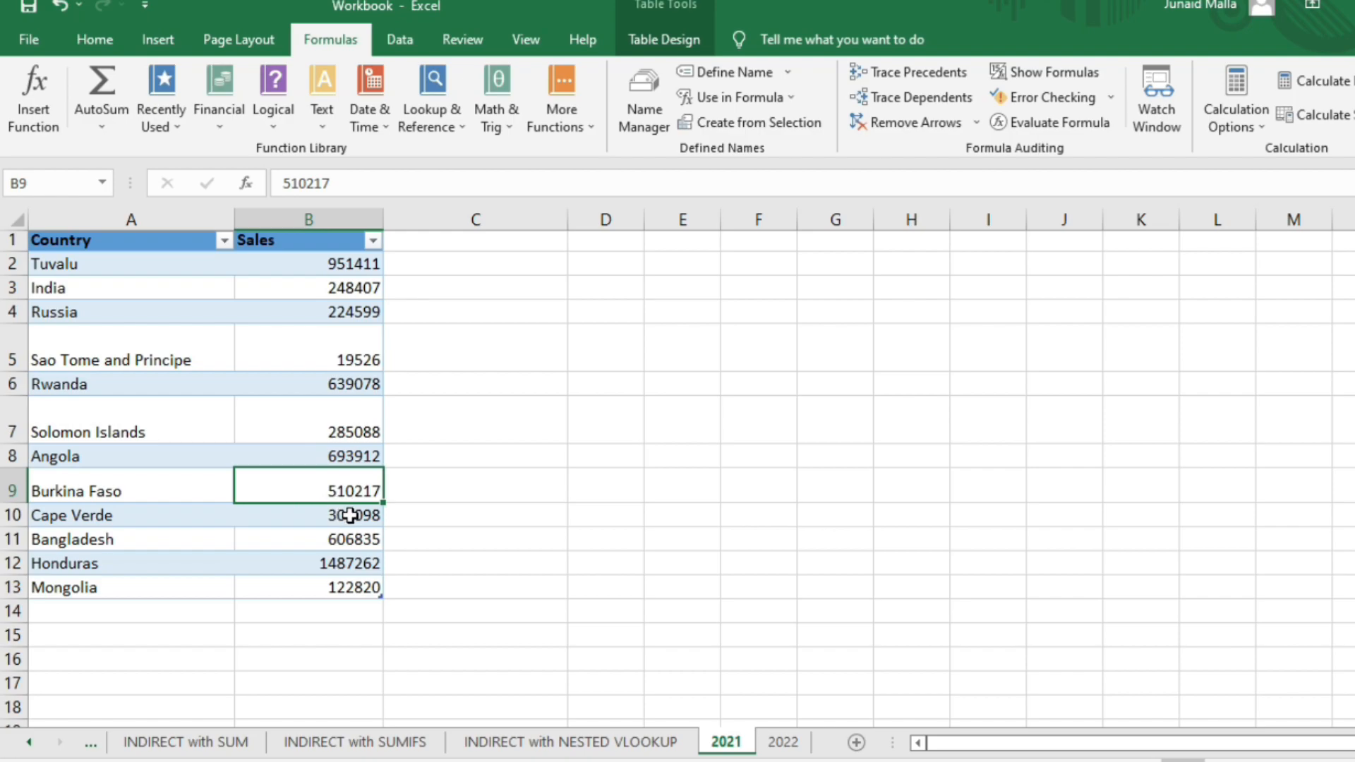
- Select the whole 2021 sales table, check its name, and examine the Current_Year table in the Name Manager
key("ctrl+a")
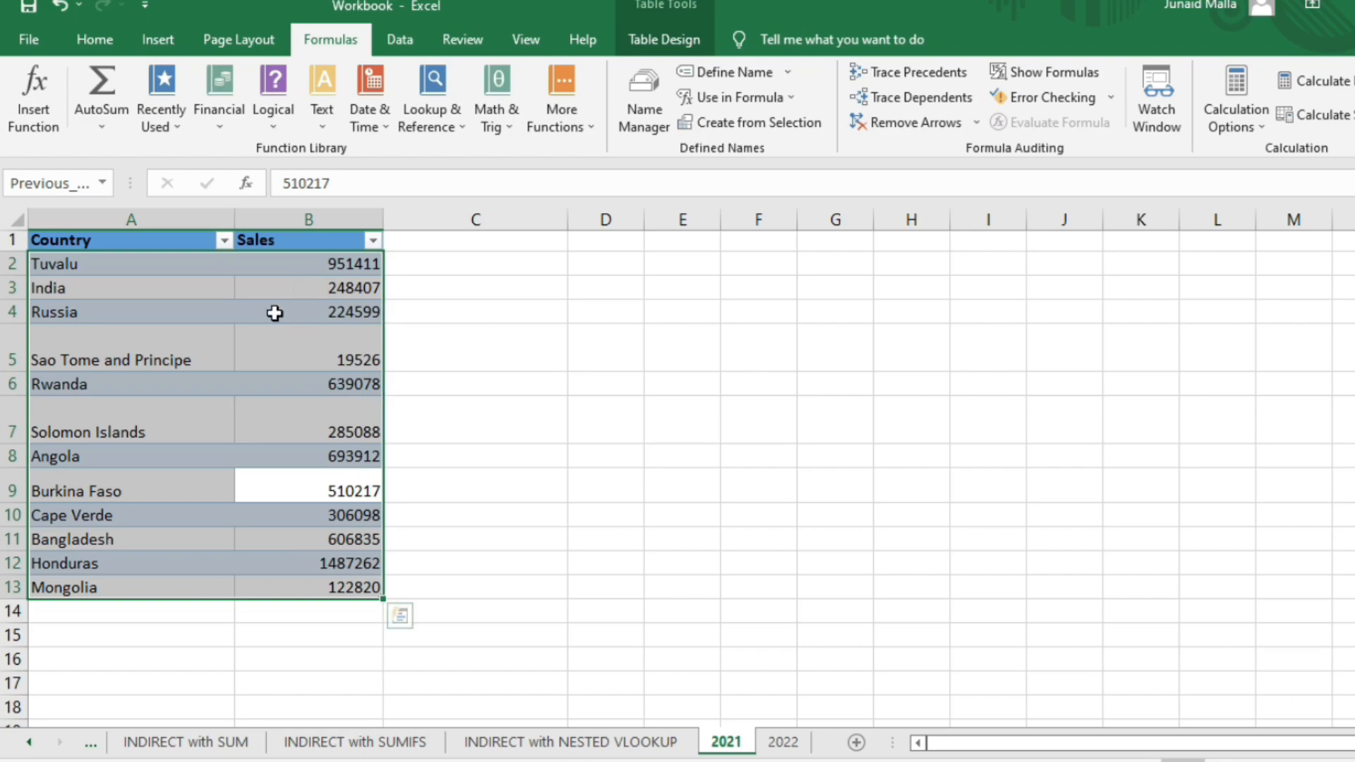
left_click(71, 183)
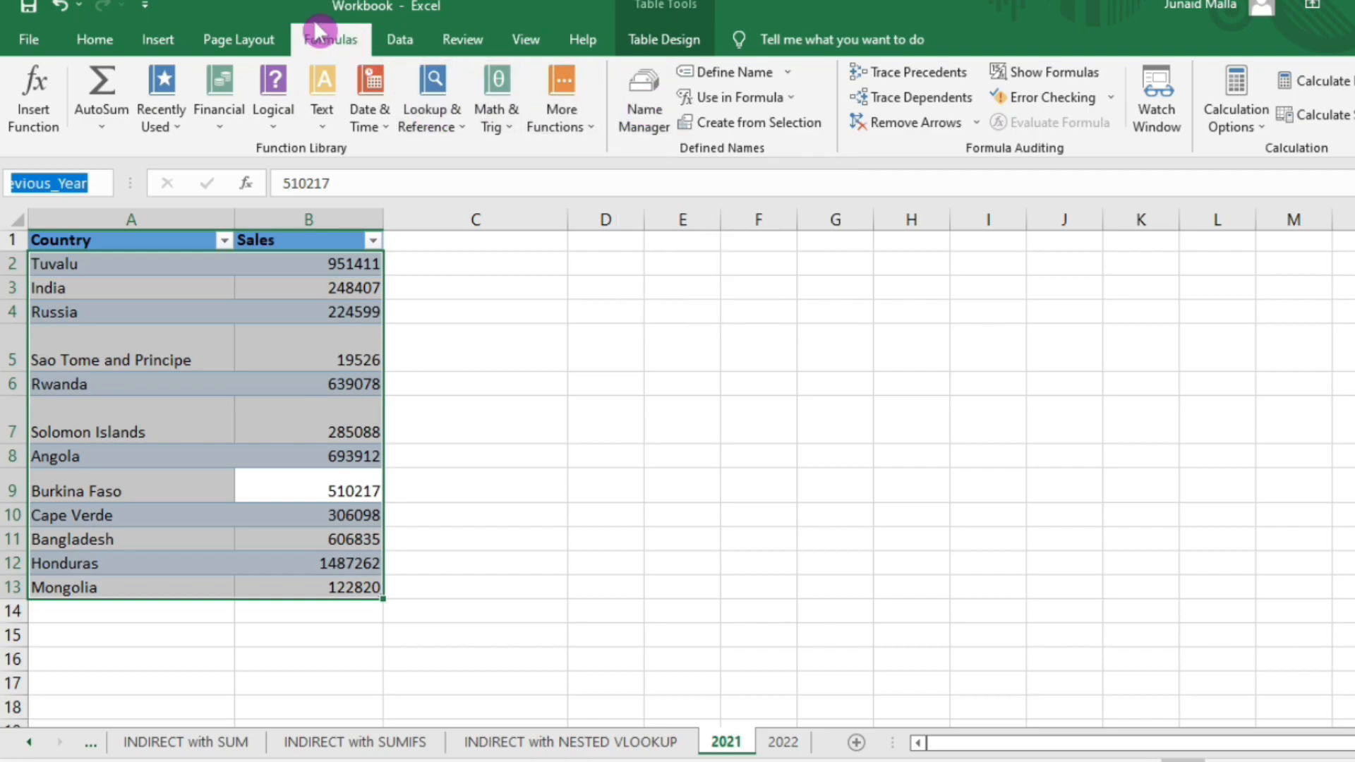
left_click(642, 99)
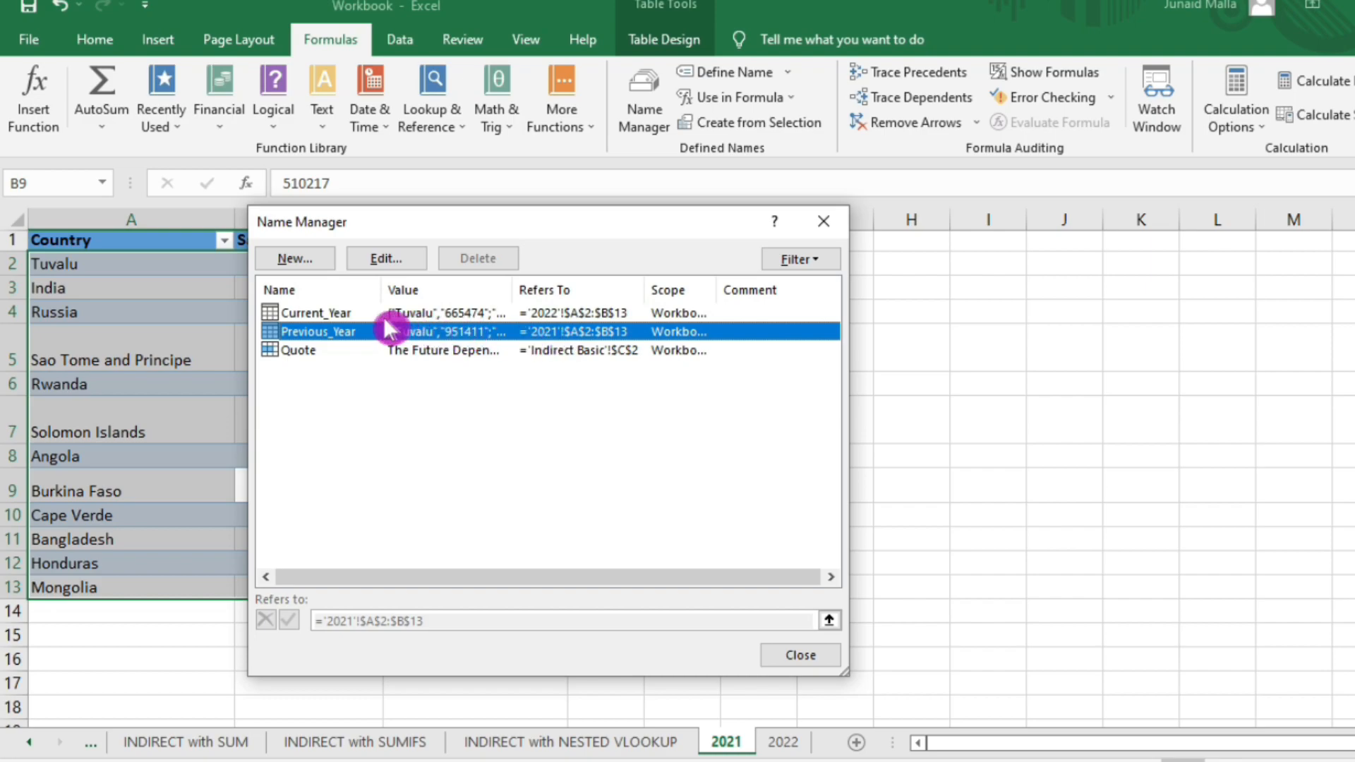
left_click(361, 314)
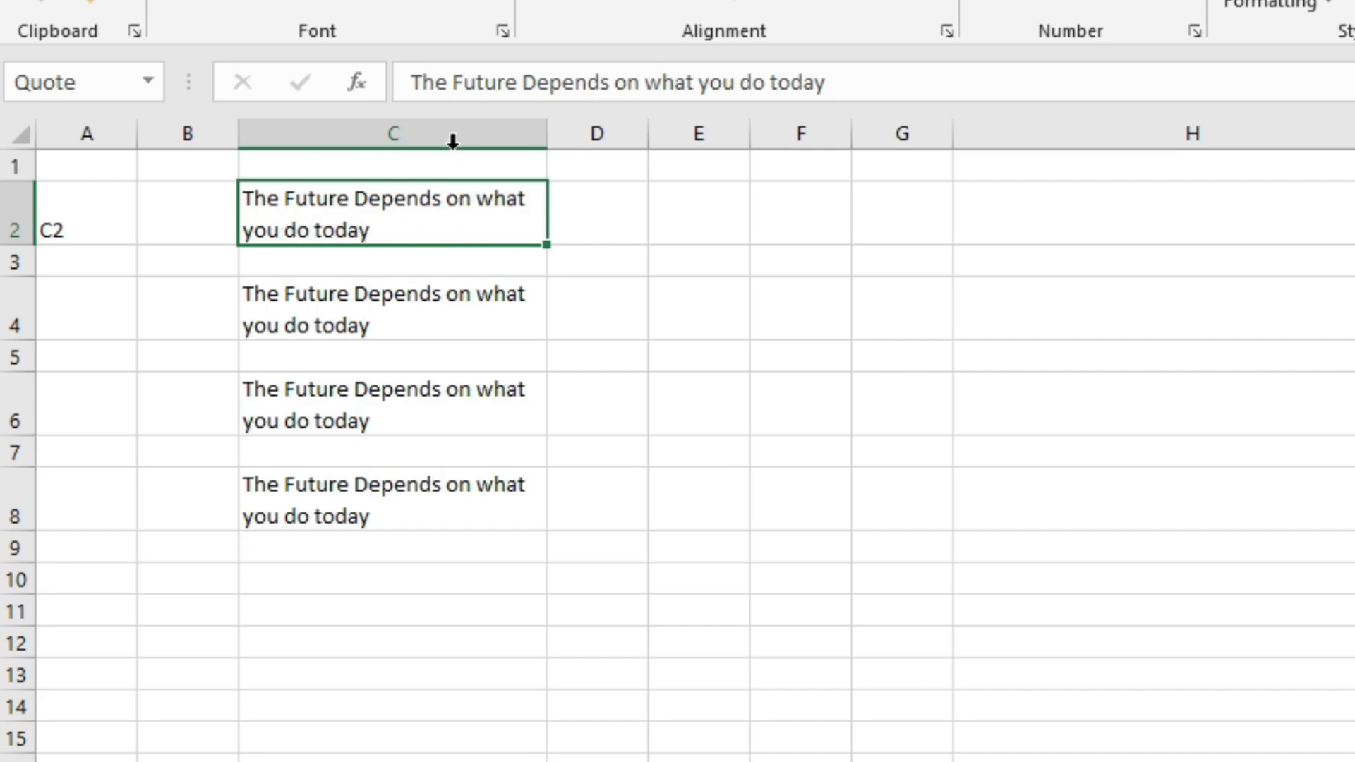
- Enter the formula =INDIRECT(A2) in cell C4, using the cell address stored in A2 as the reference text
left_click(91, 214)
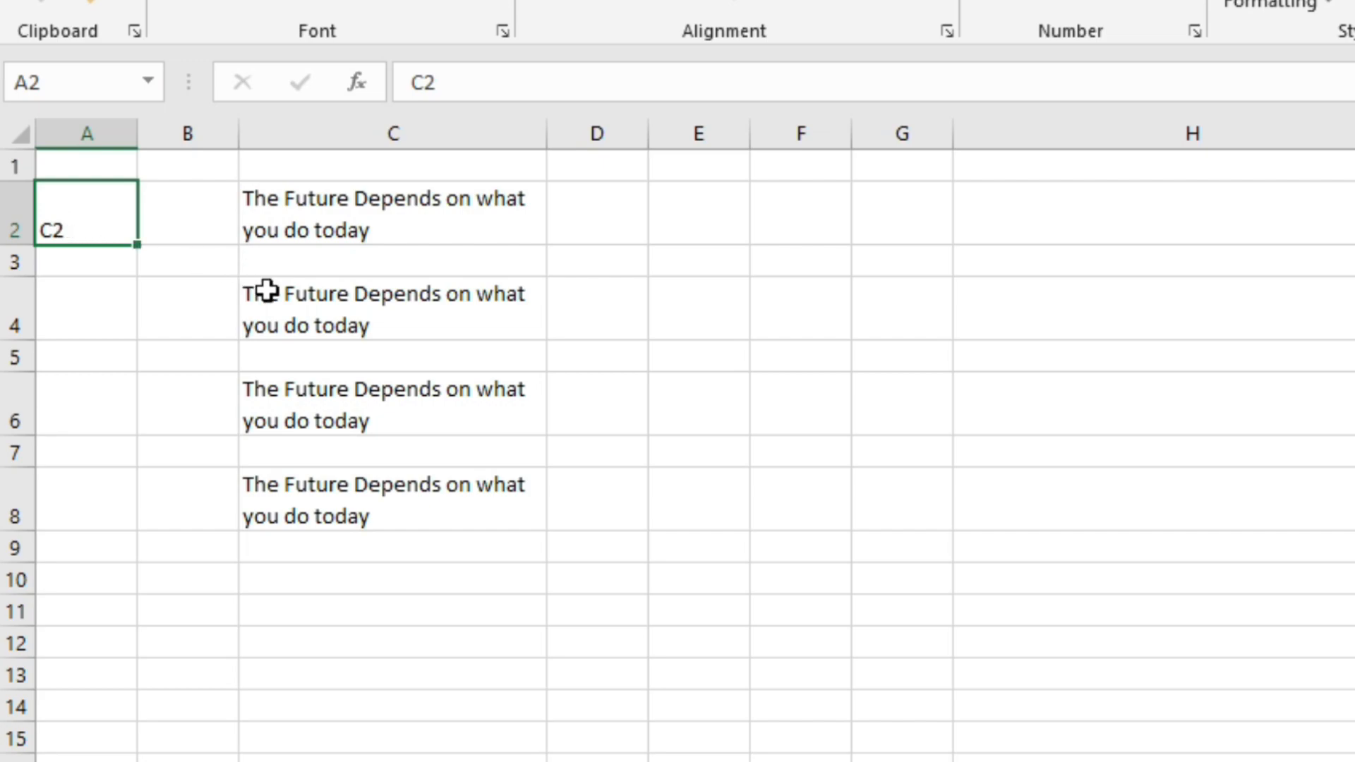
left_click(285, 308)
type("=")
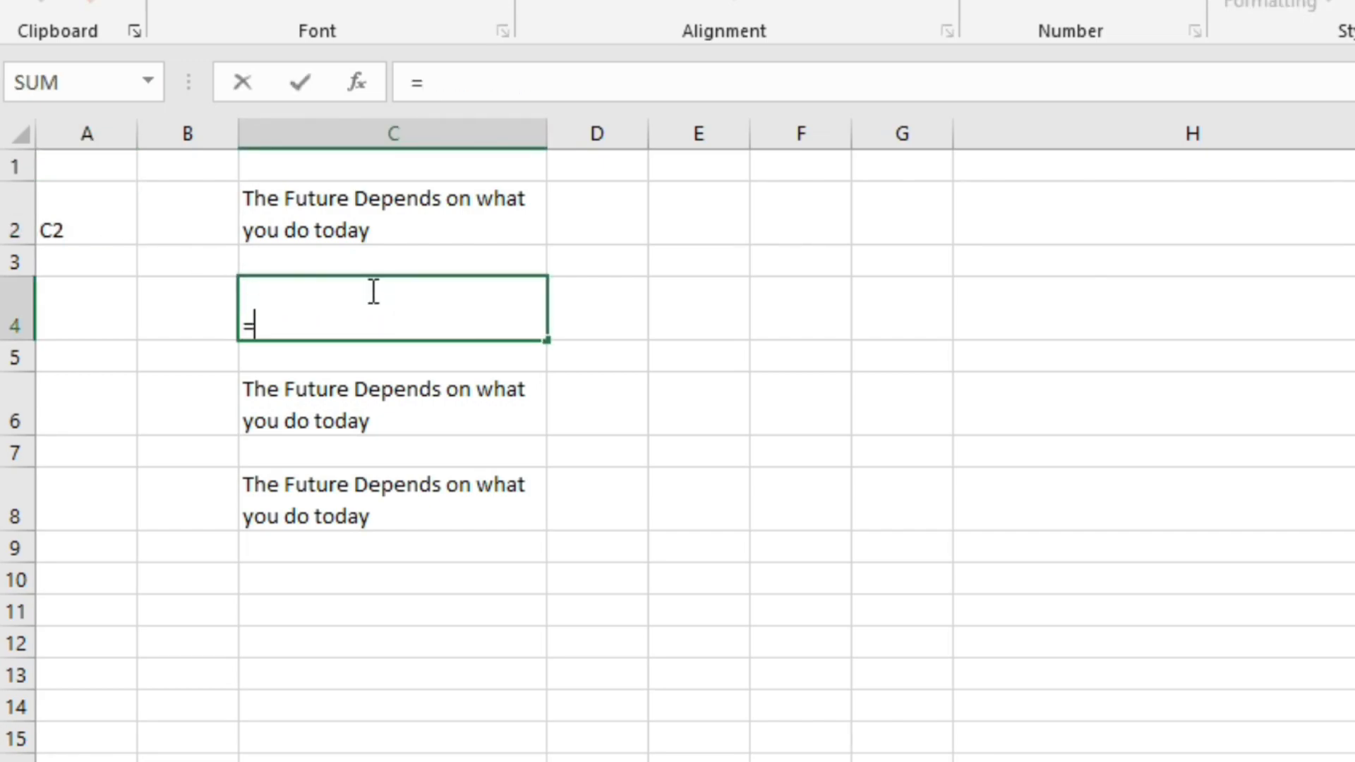
type("indire")
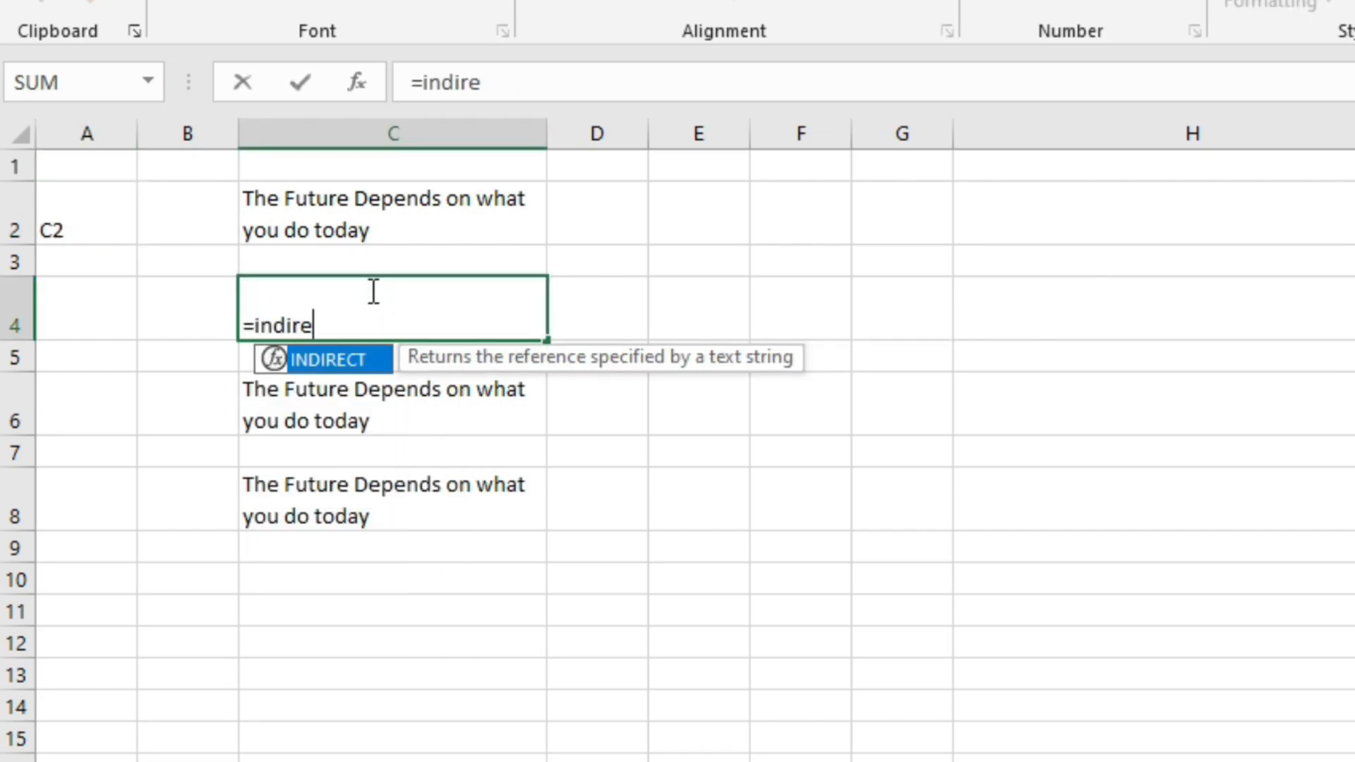
type("ct(")
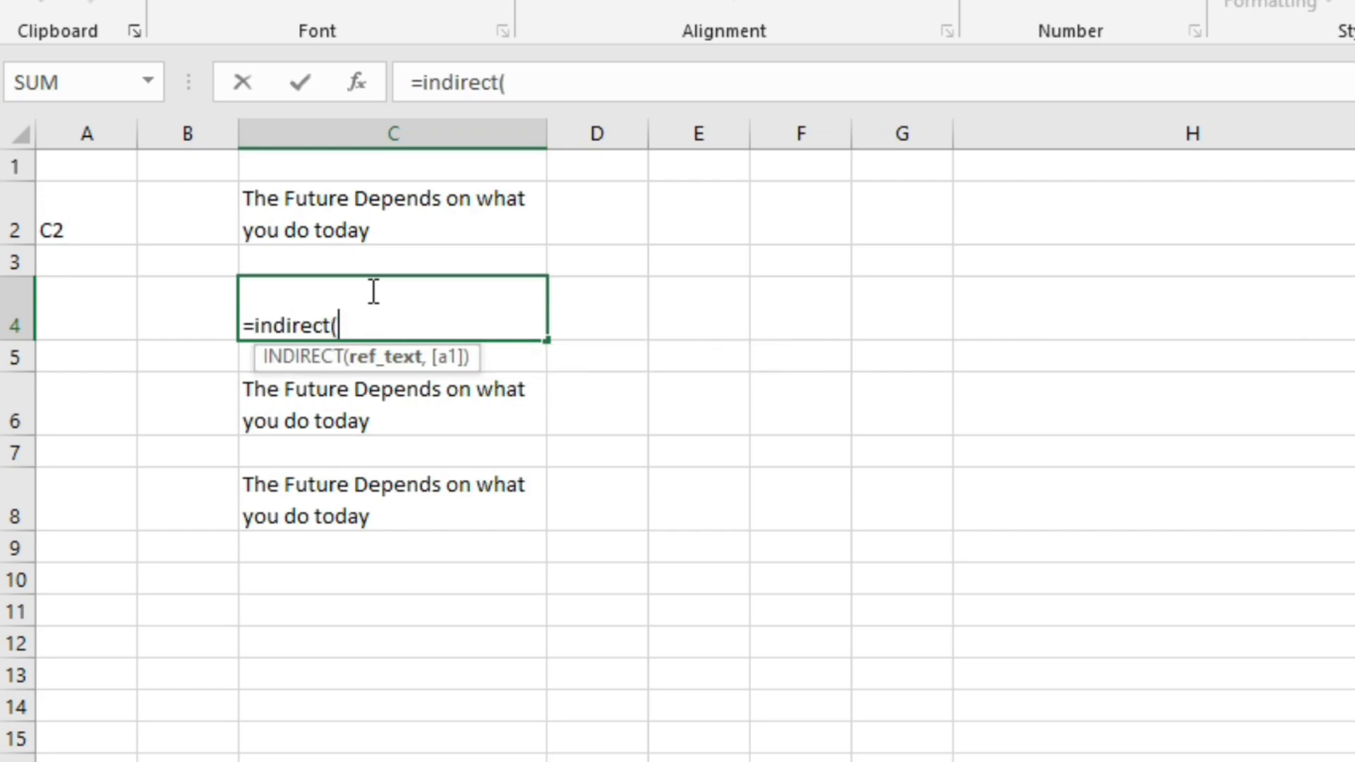
left_click(74, 230)
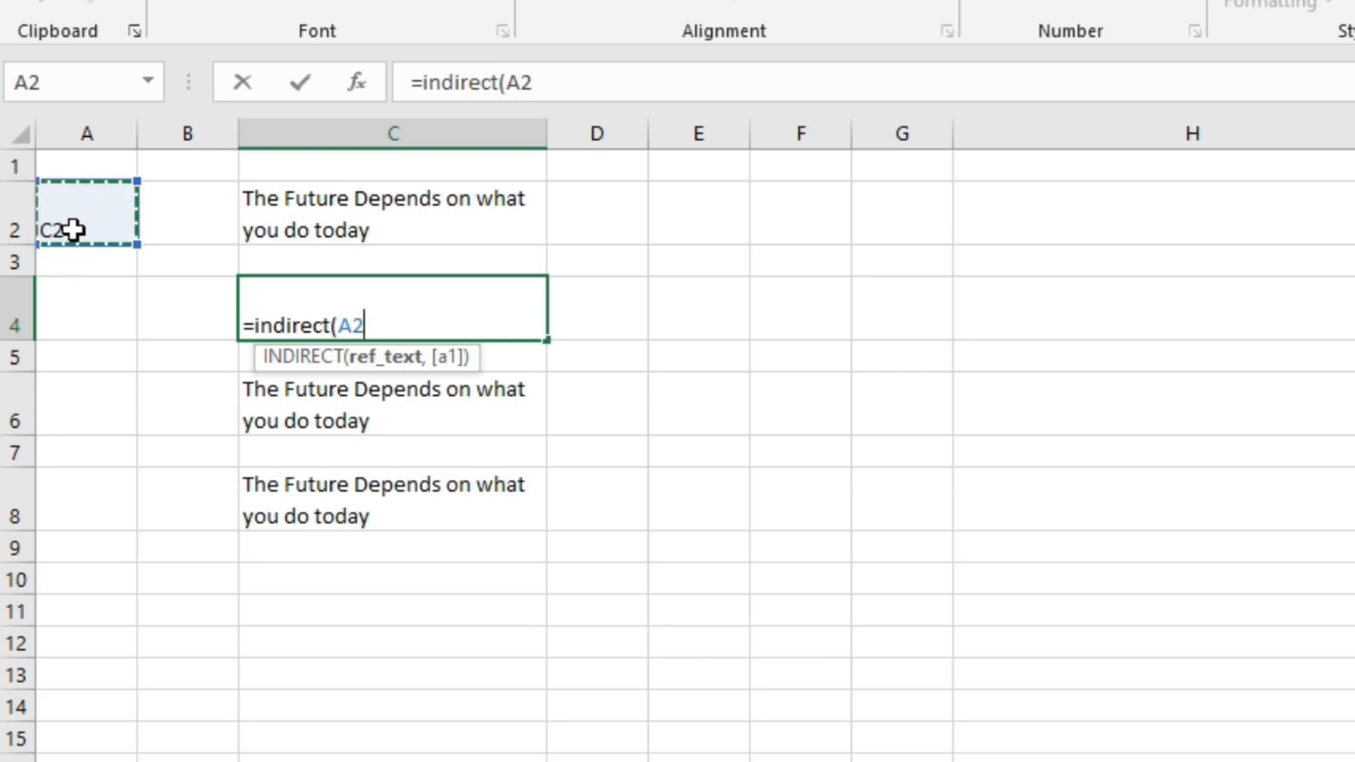
type(")")
key("Return")
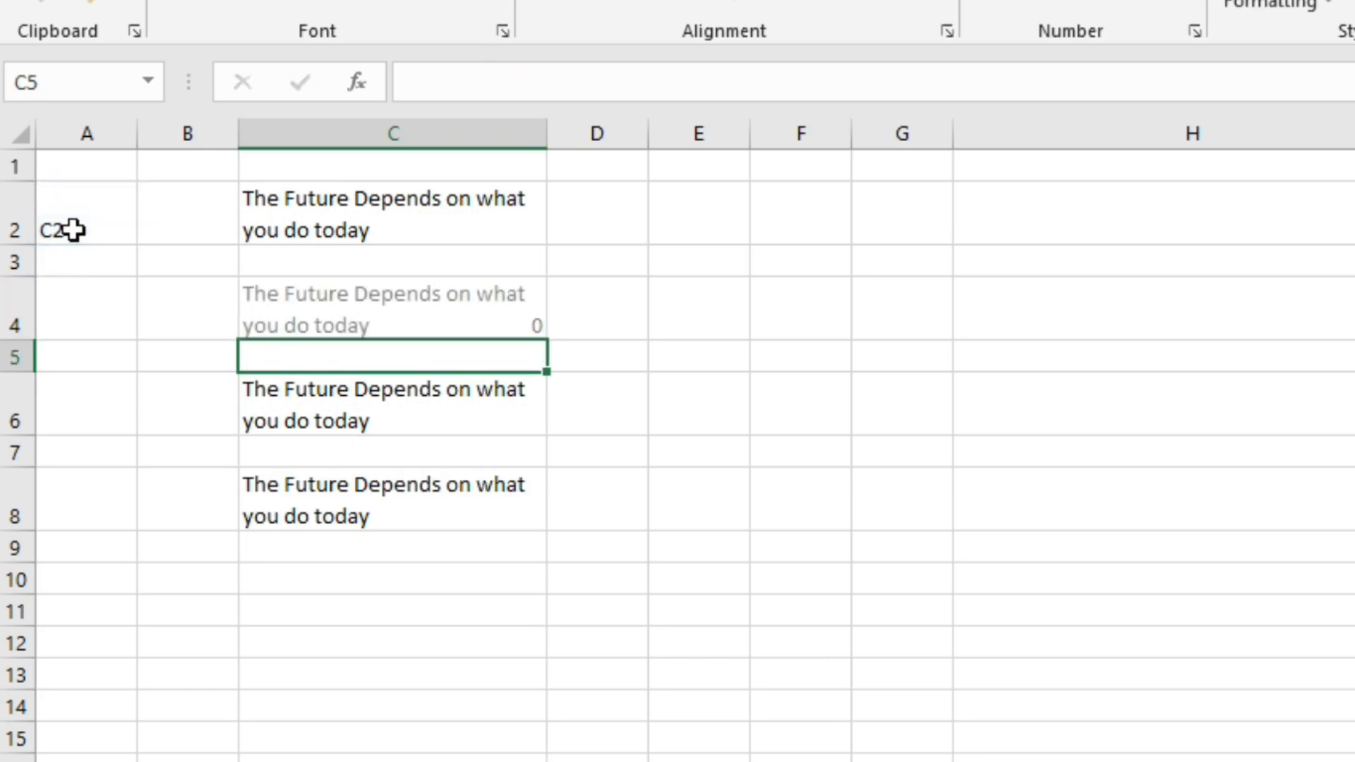
- Examine the INDIRECT formula in cell C4 and highlight its A2 reference argument
left_click(323, 325)
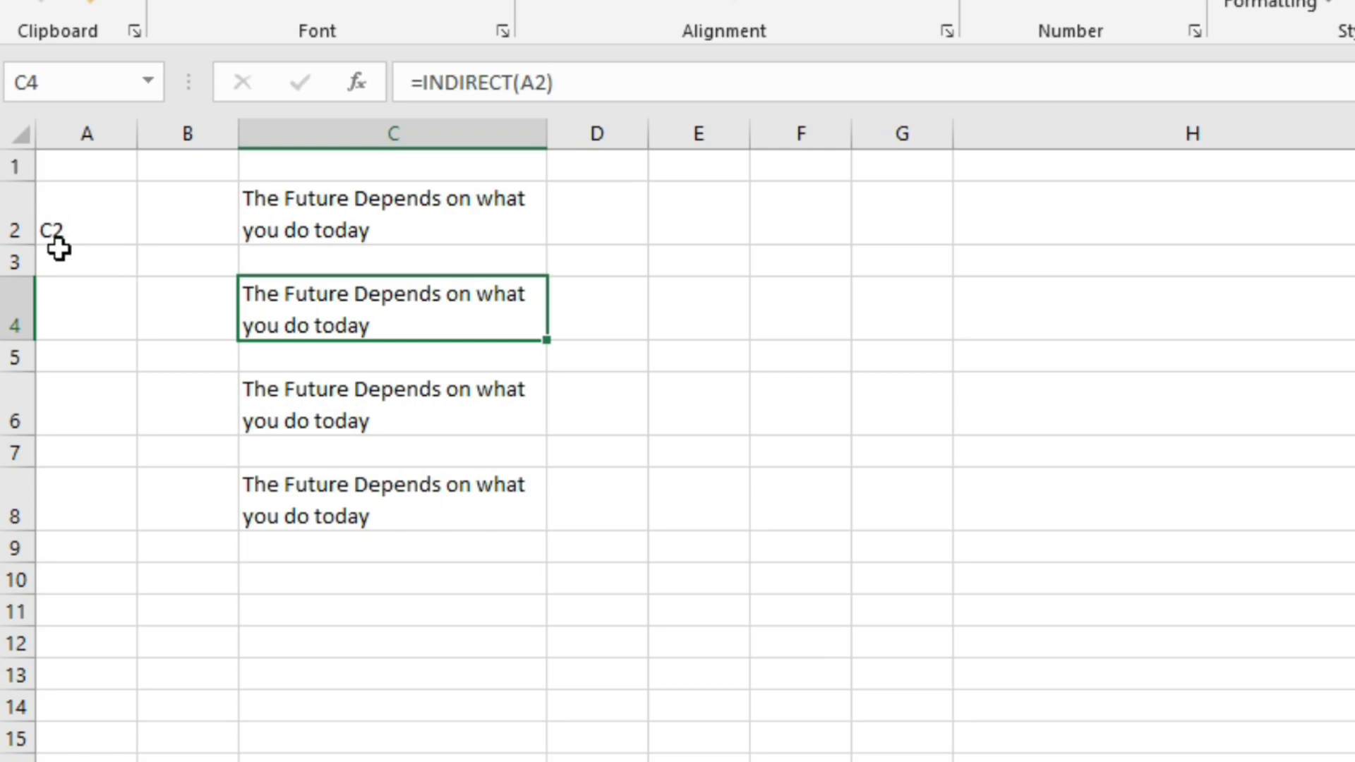
double_click(311, 307)
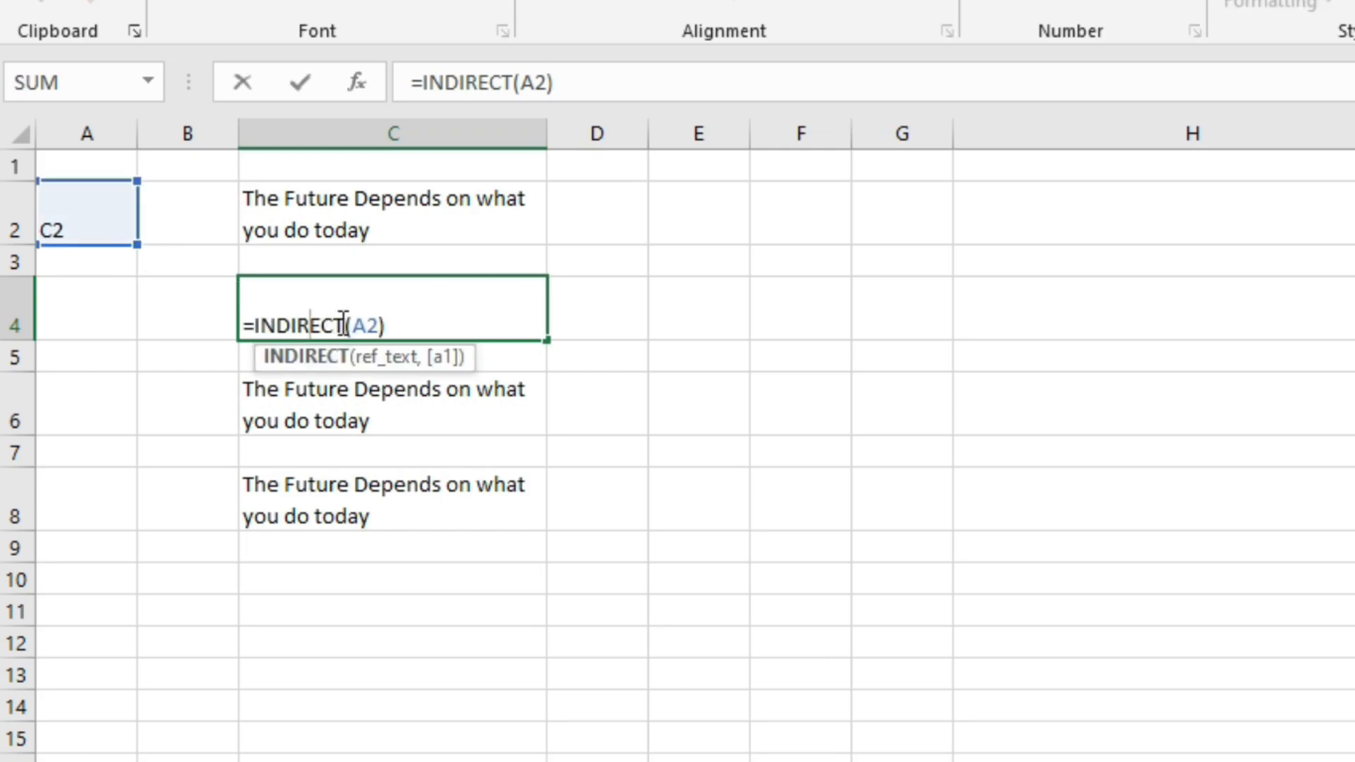
double_click(364, 326)
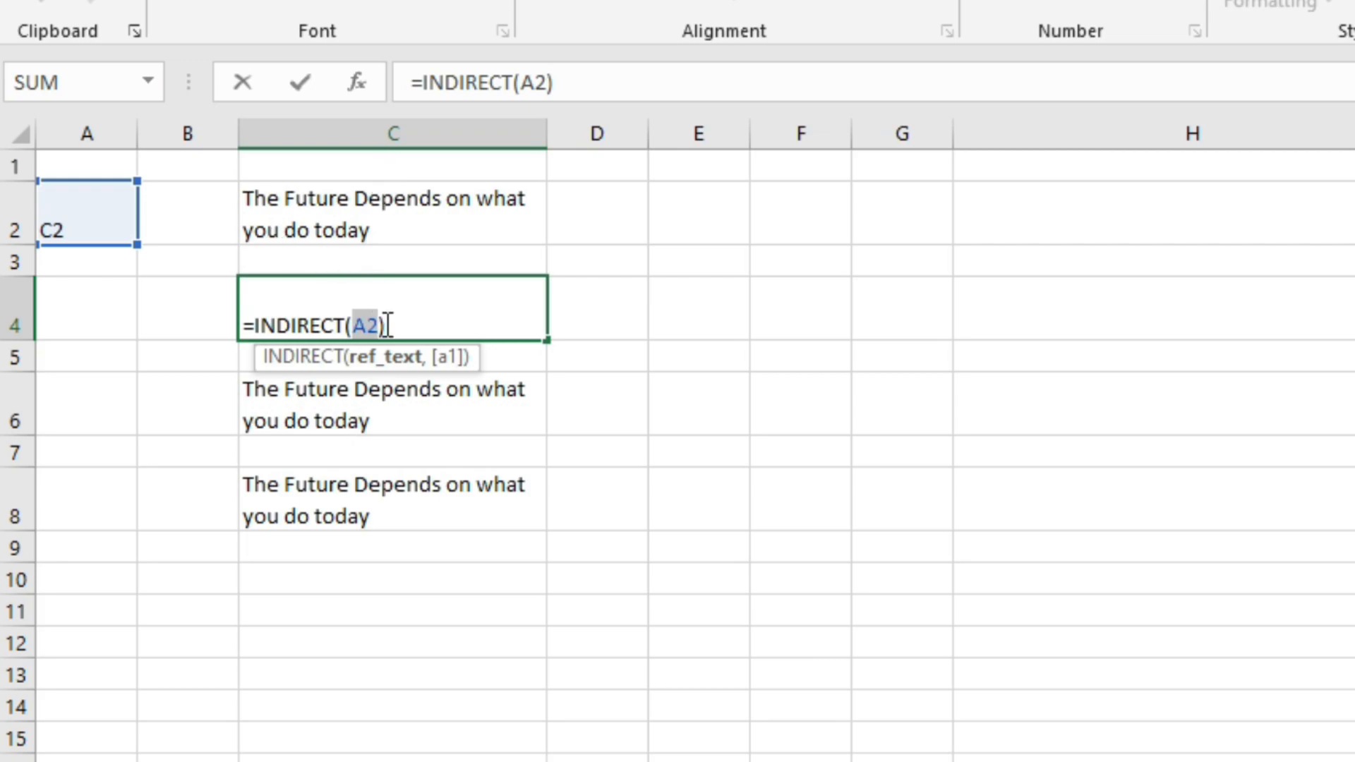
key("Return")
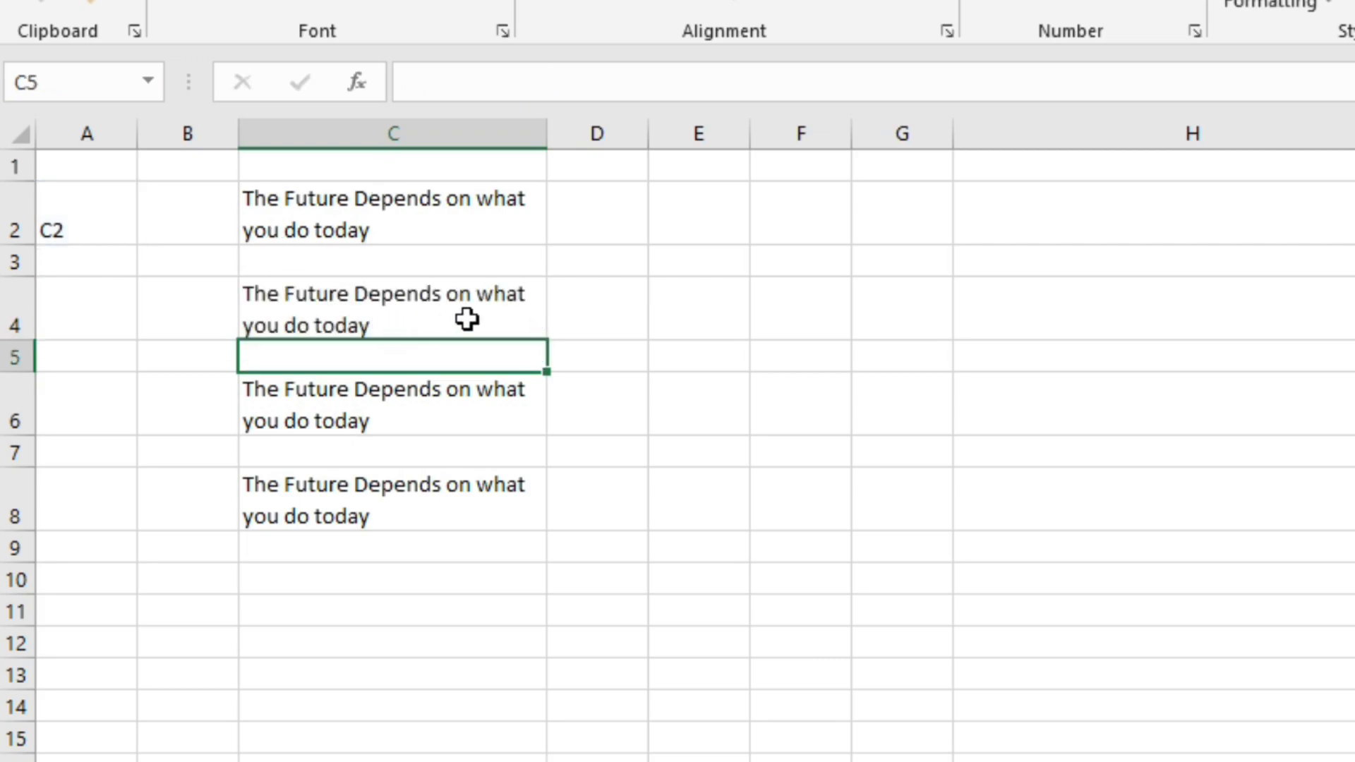
left_click(466, 319)
- Re-enter the quoted reference "c2" as the text argument of the INDIRECT formula in cell C6
double_click(388, 416)
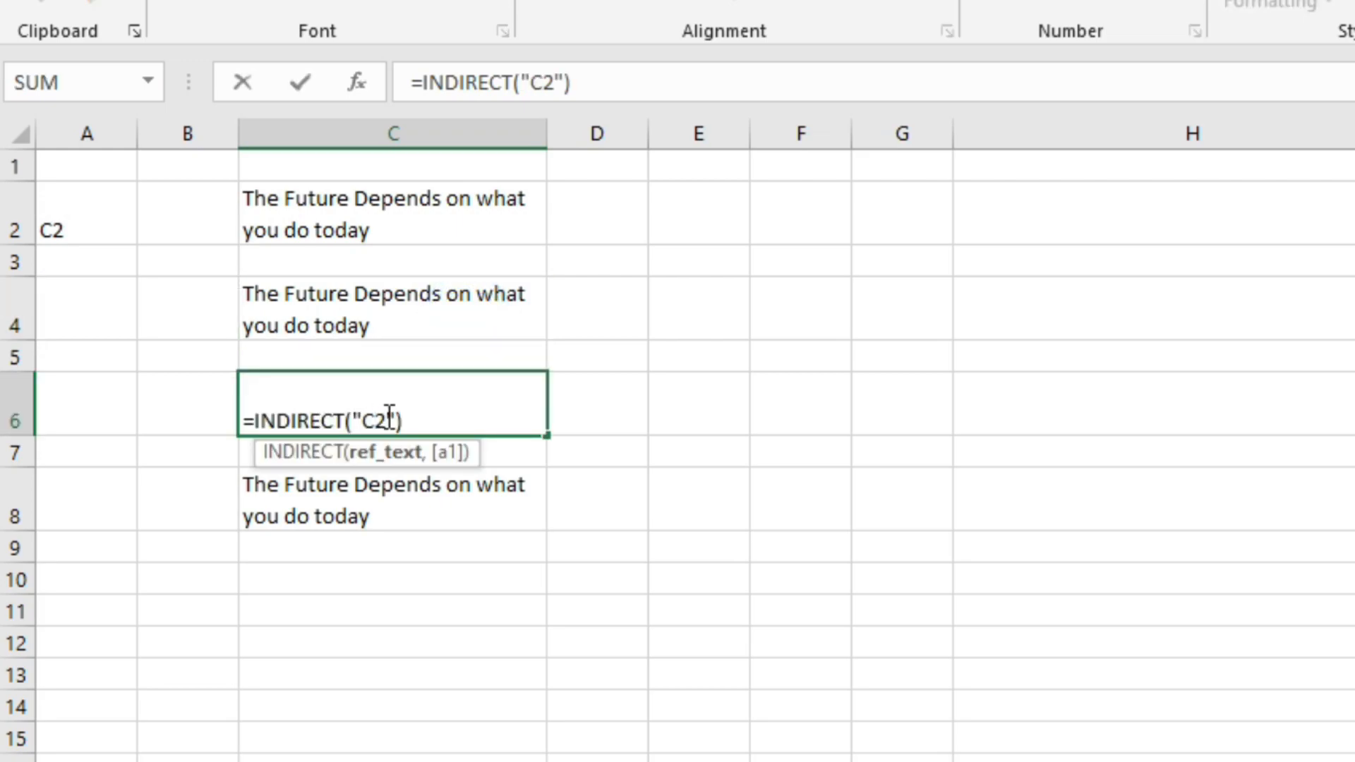
key("BackSpace")
key("BackSpace")
key("BackSpace")
key("BackSpace")
type("\"c2\"")
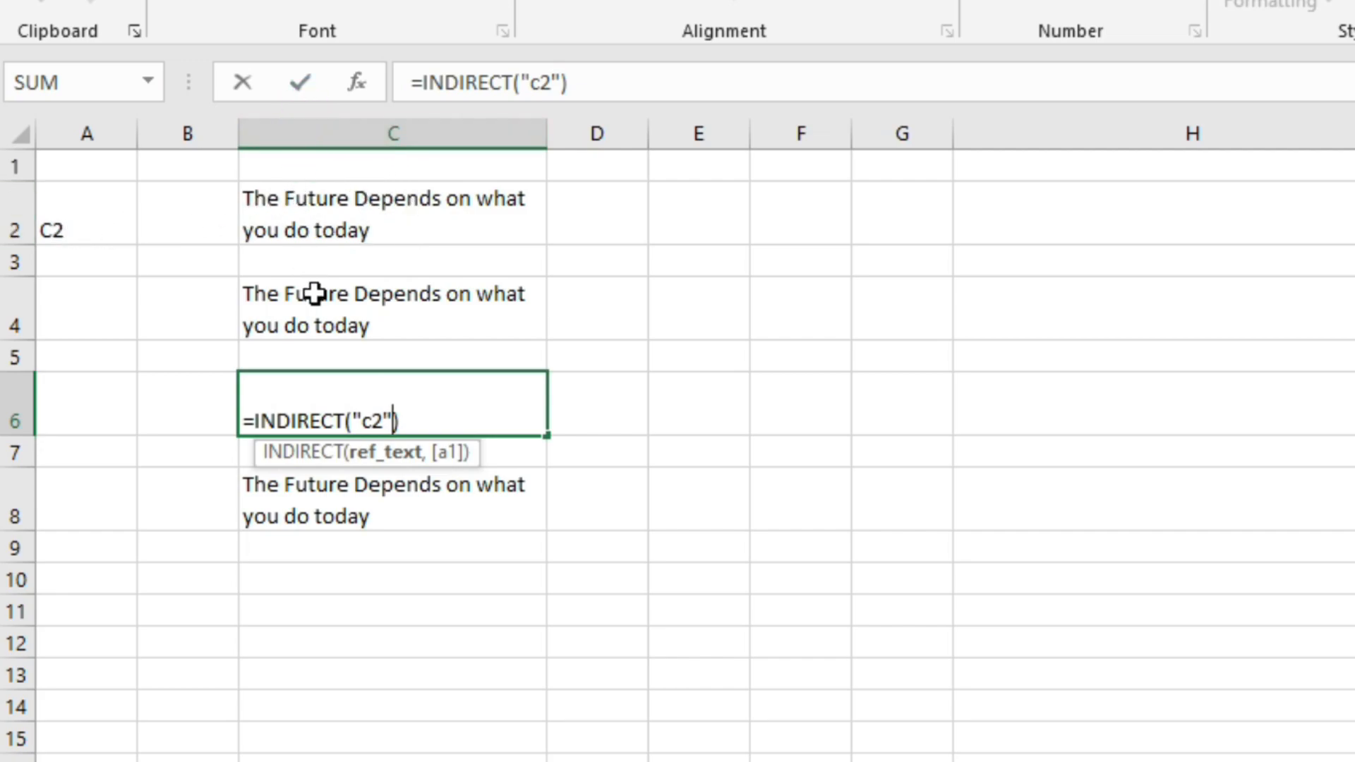
key("Return")
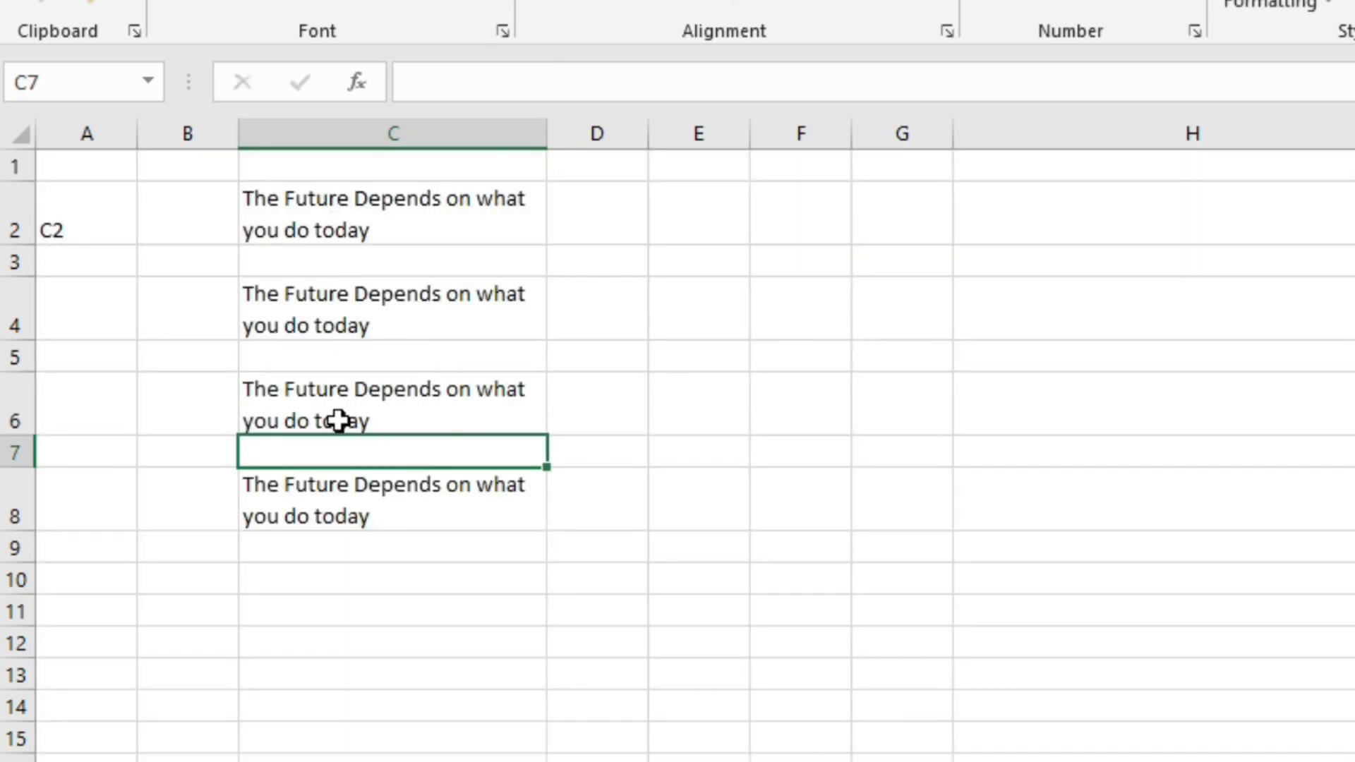
- Check cell C8, look through the defined names in the Name Manager, and select the named quote cell C2
left_click(417, 502)
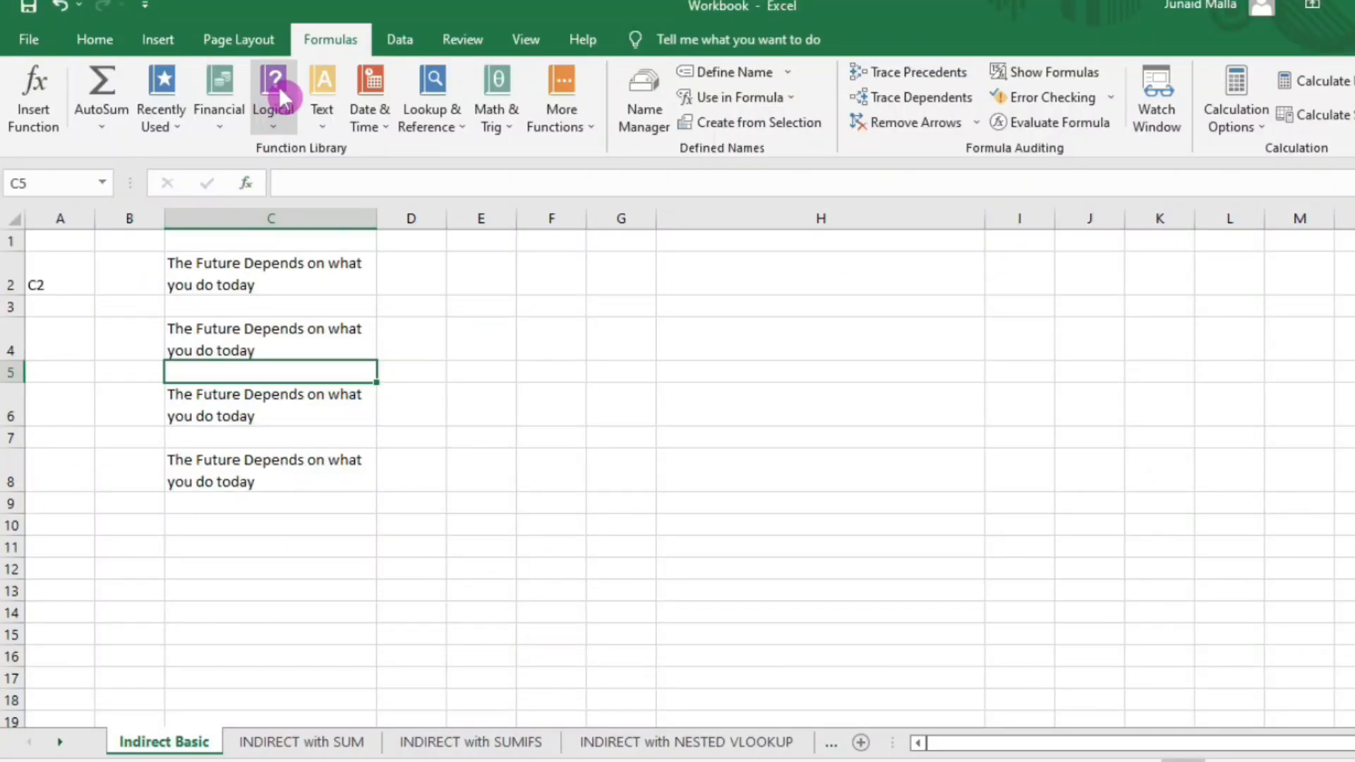
left_click(655, 116)
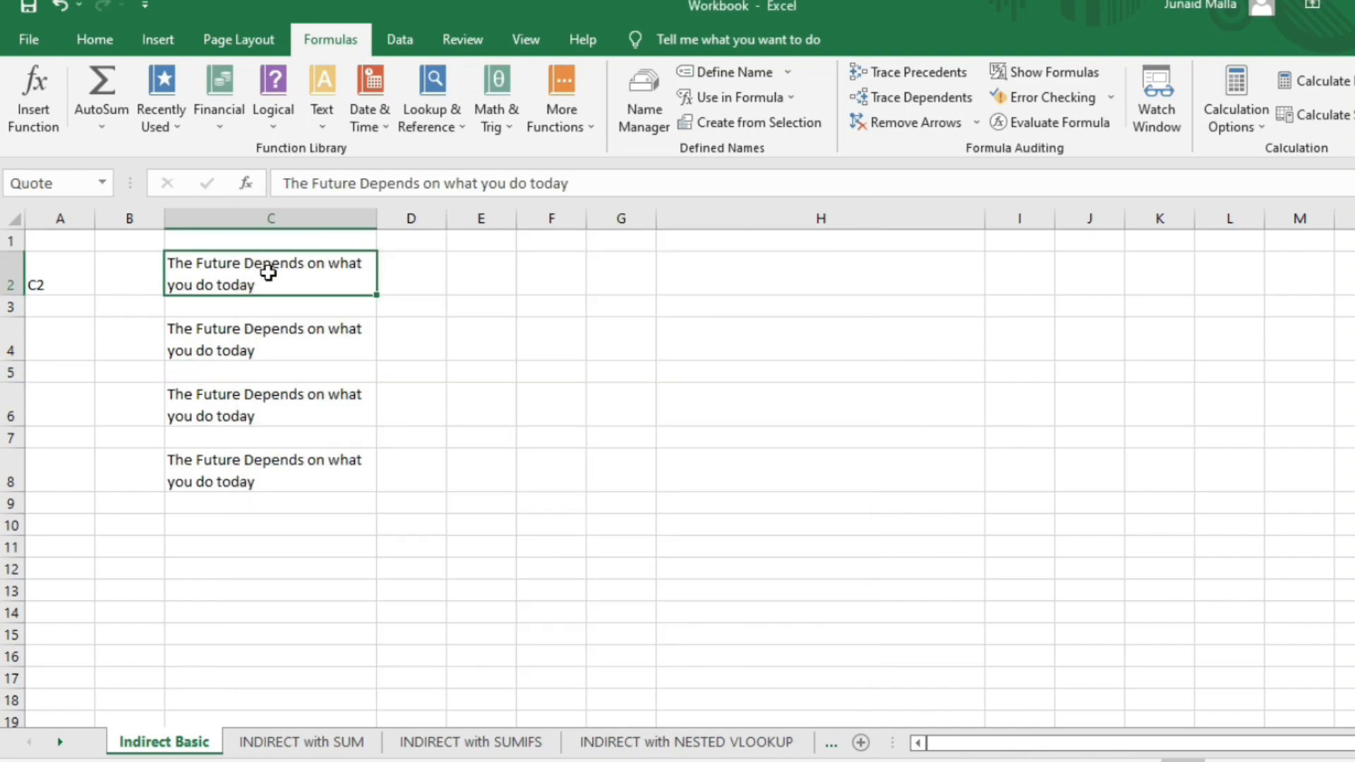
left_click(178, 747)
left_click(266, 265)
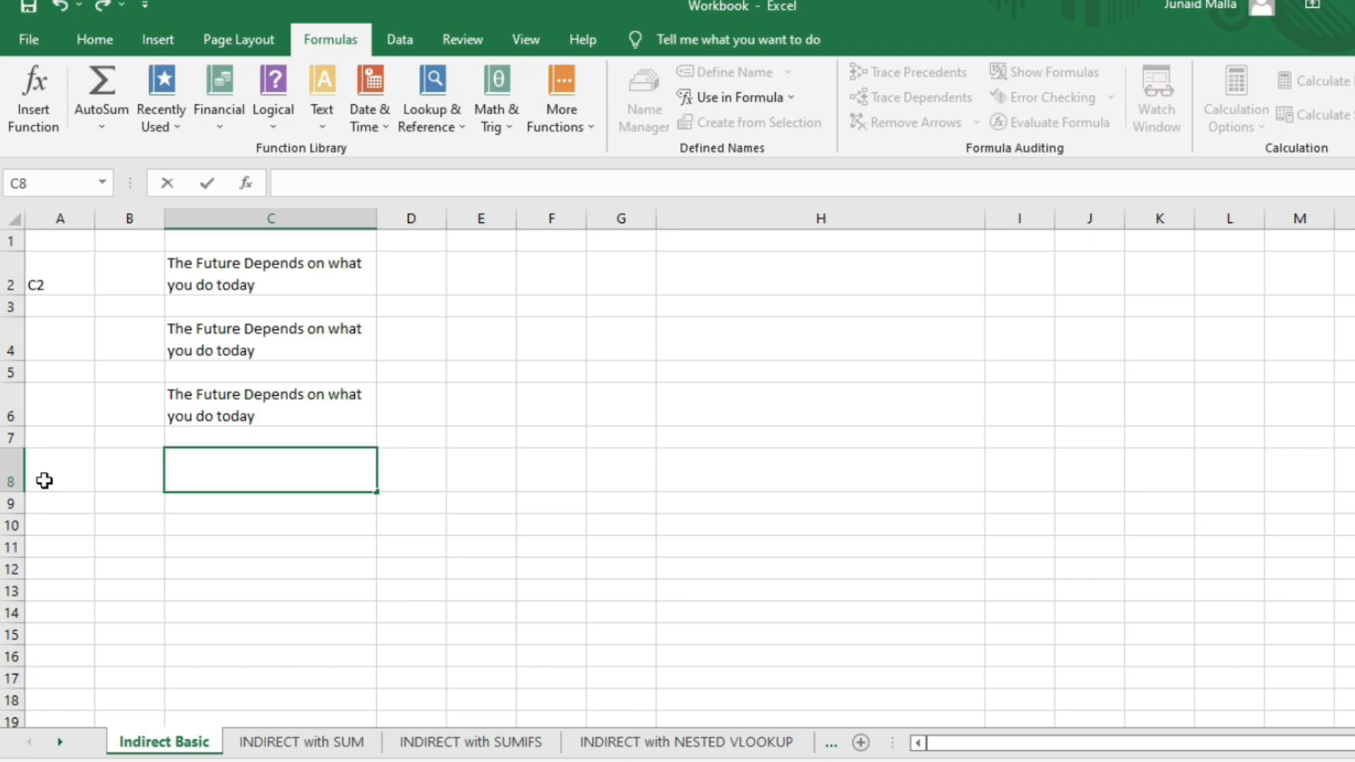
- Enter the formula =INDIRECT("quote") in cell C8, using the defined name as the reference text
type("=ind")
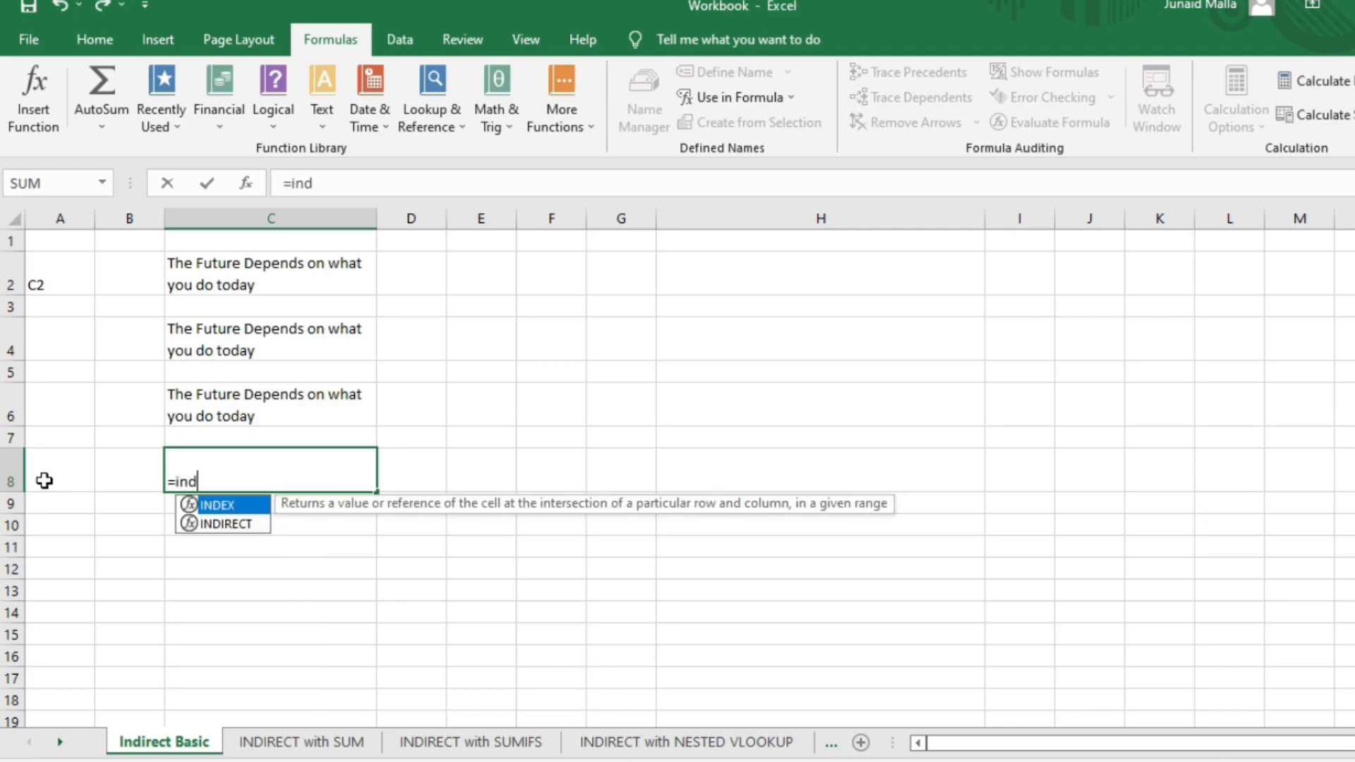
type("irect")
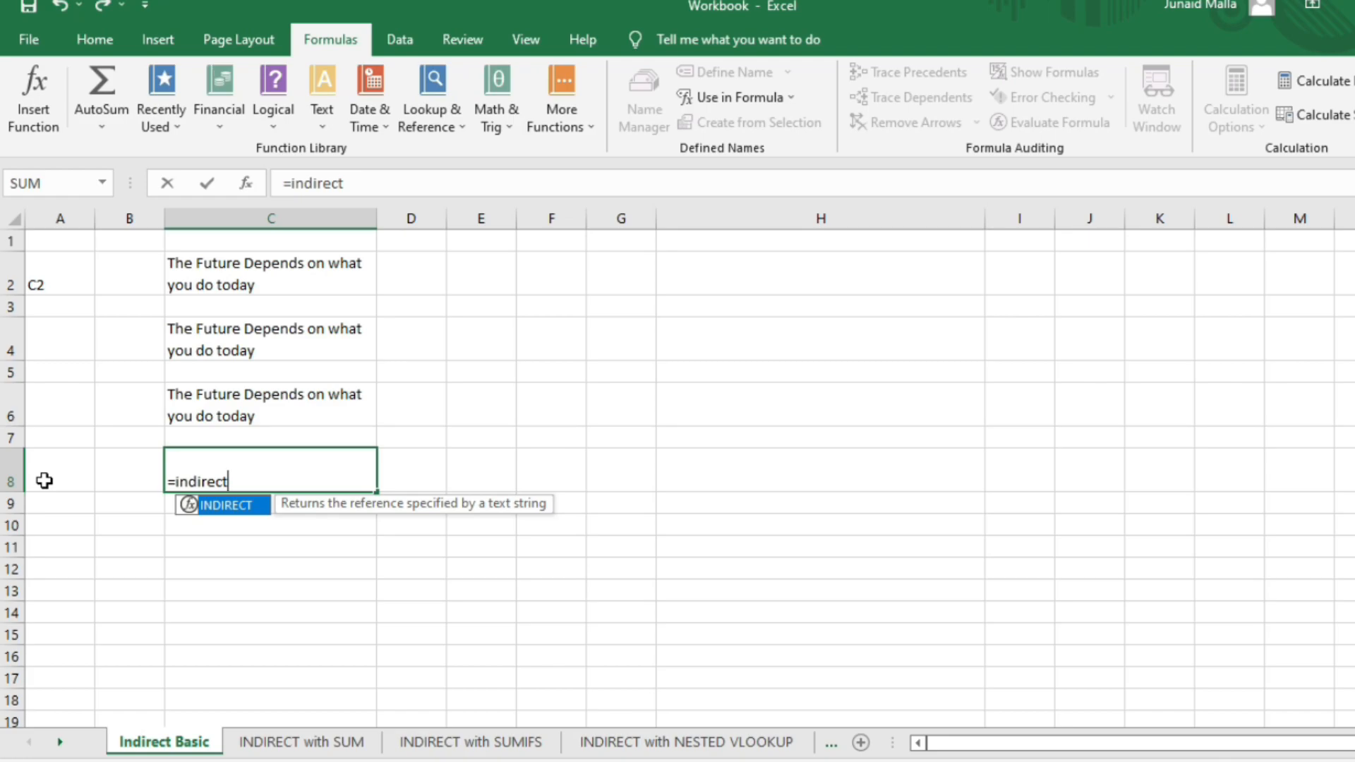
type("(\"r")
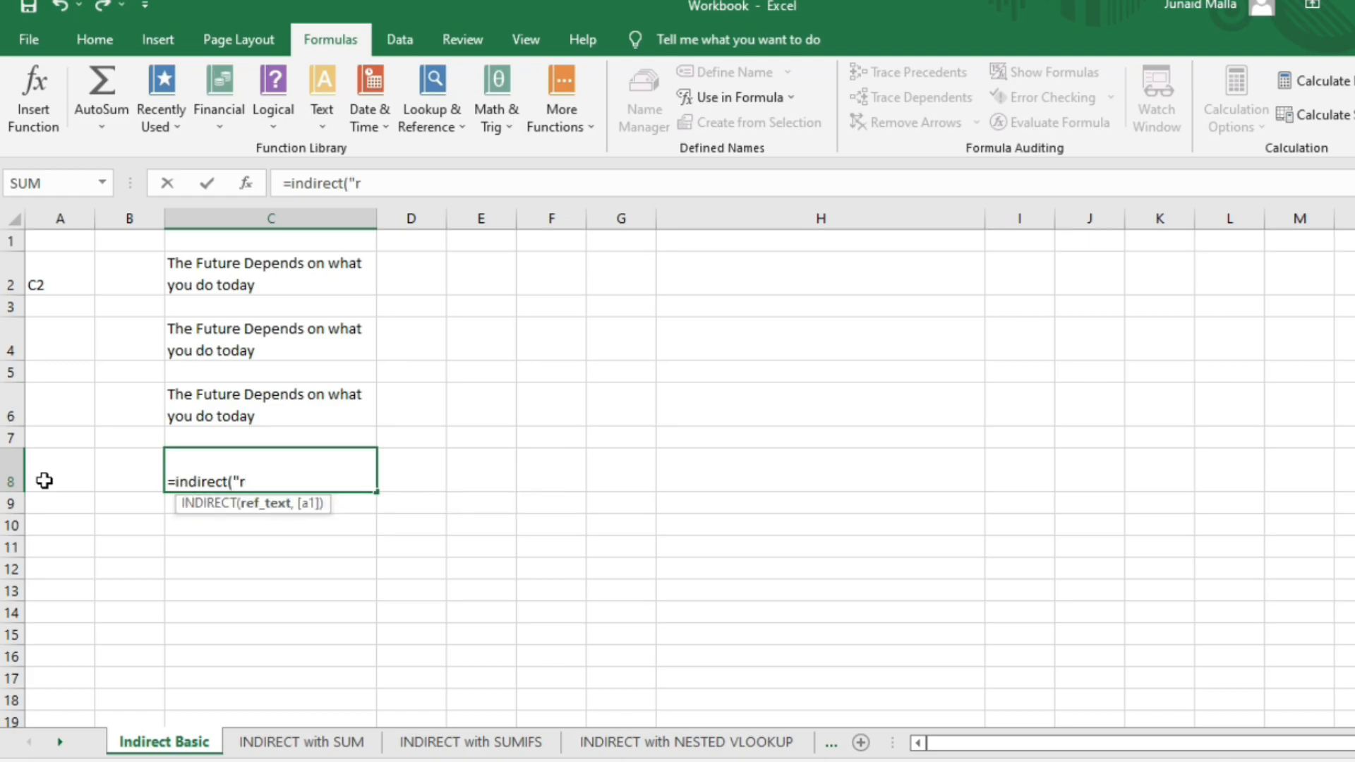
key("BackSpace")
type("quote\")")
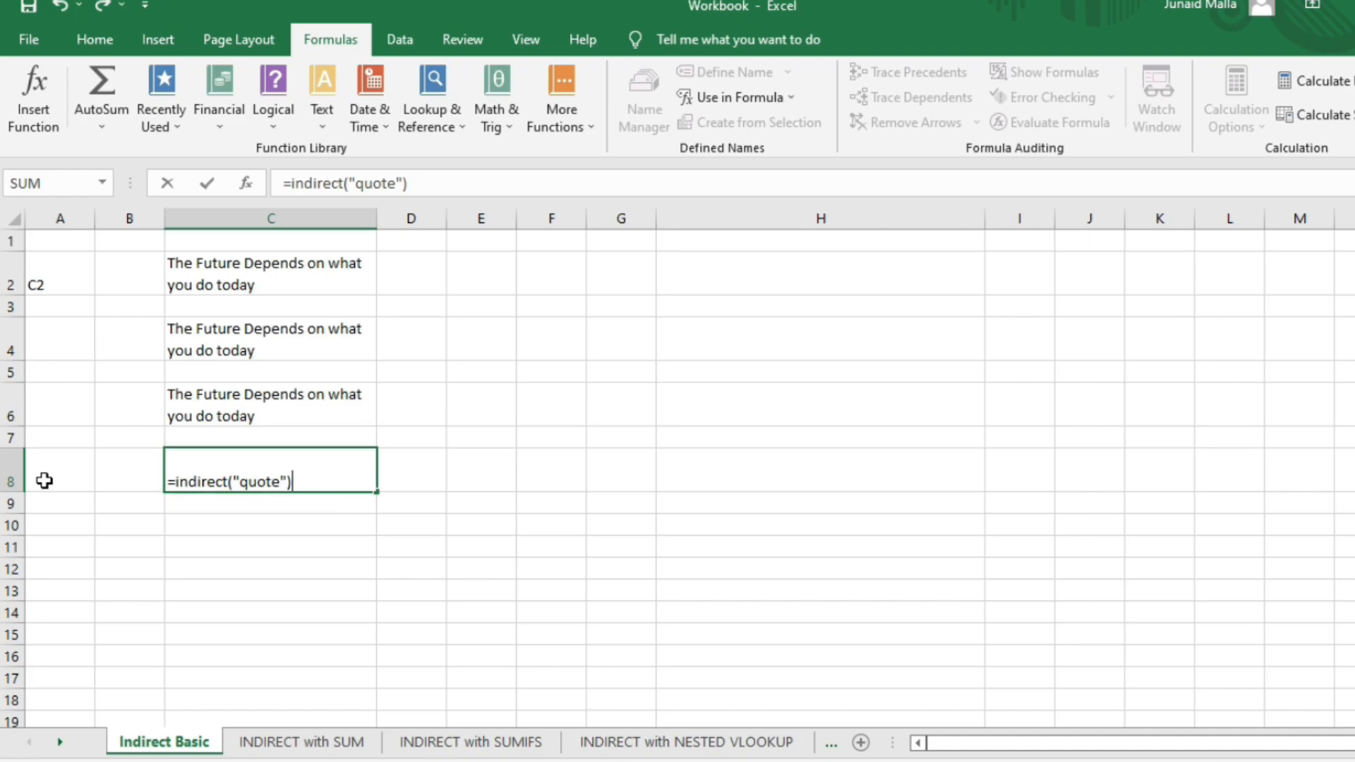
key("Return")
left_click(311, 475)
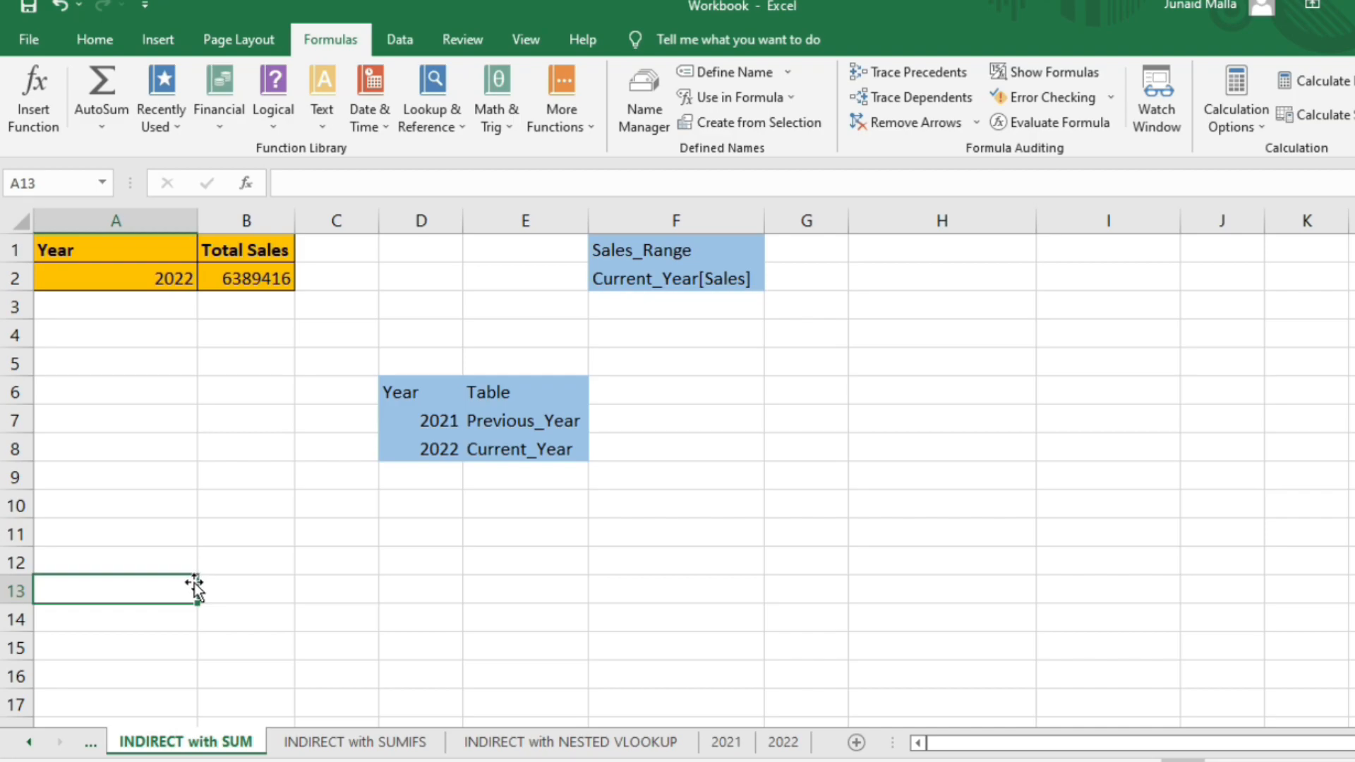
- Inspect the Total Sales formula in cell B2 of the INDIRECT with SUM sheet
left_click(189, 276)
left_click(251, 273)
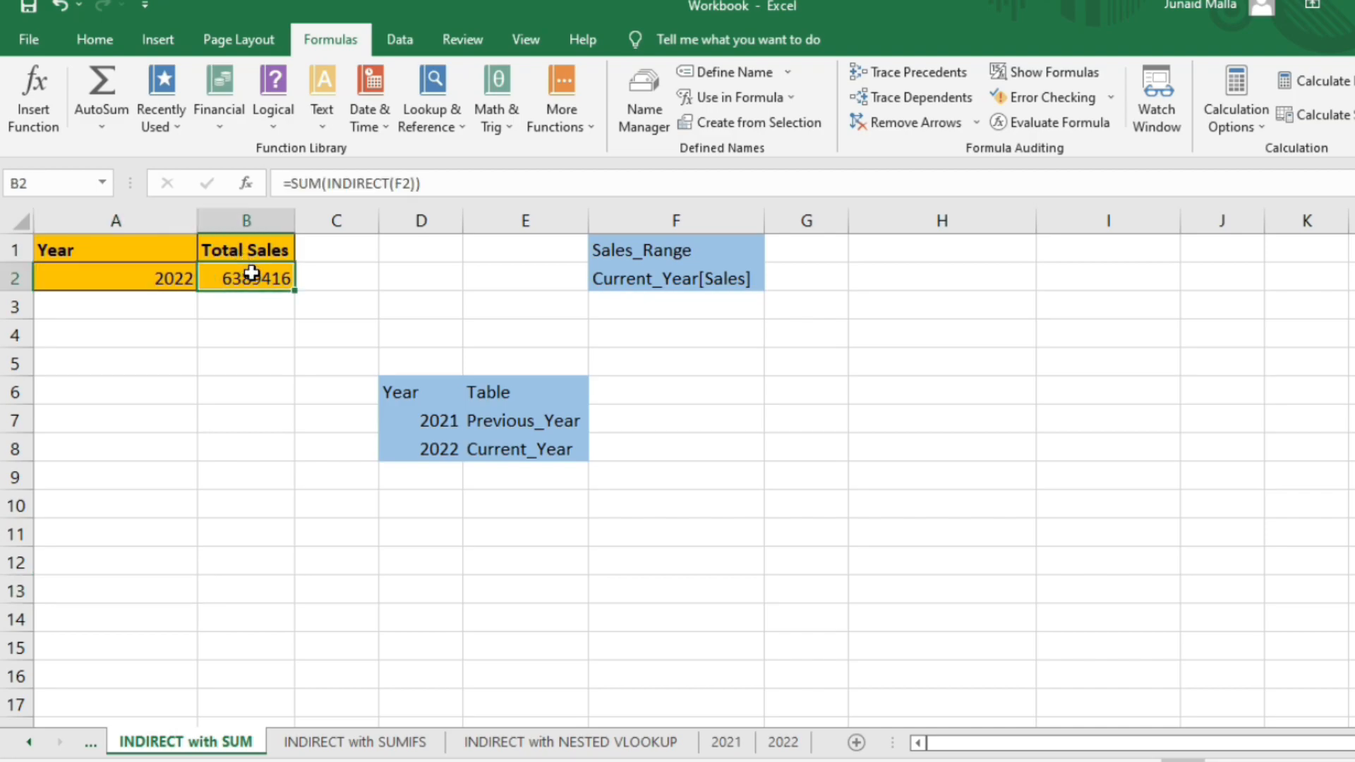
left_click(415, 183)
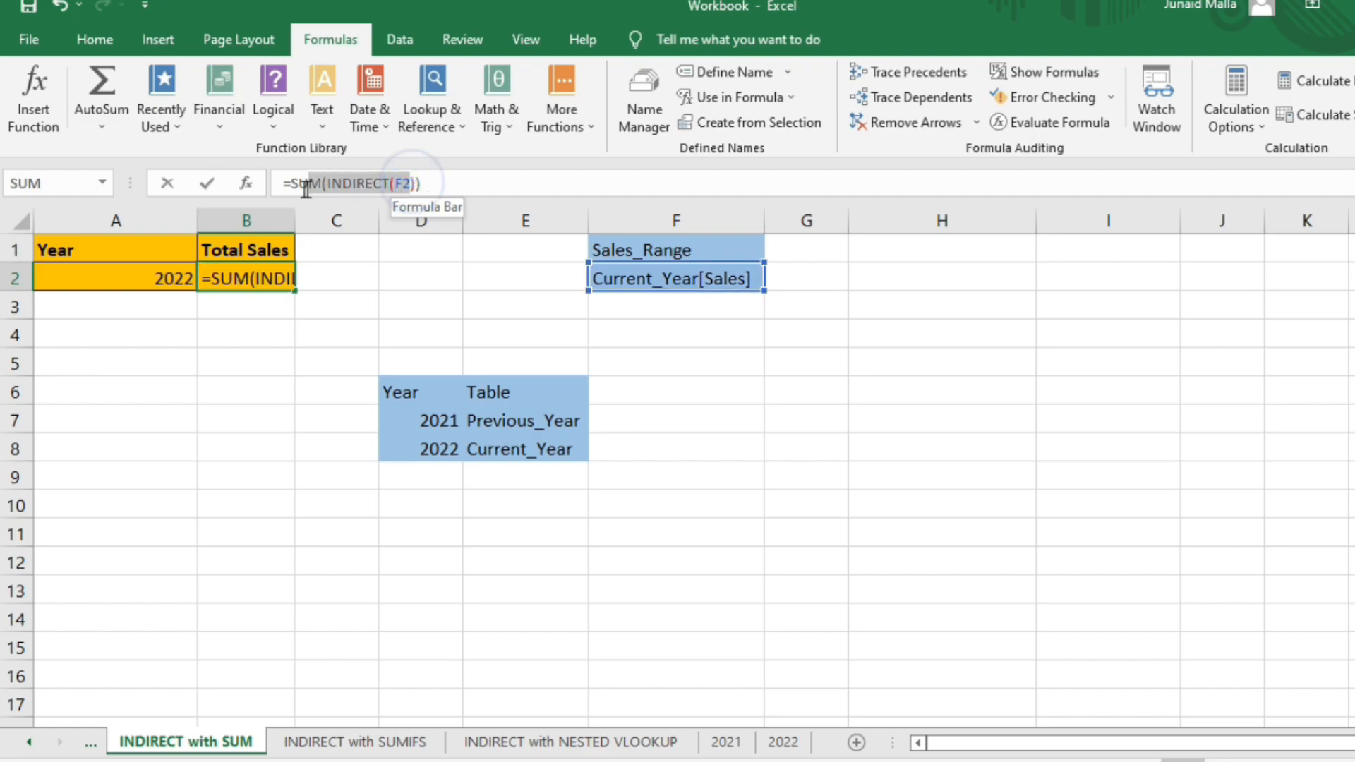
key("Return")
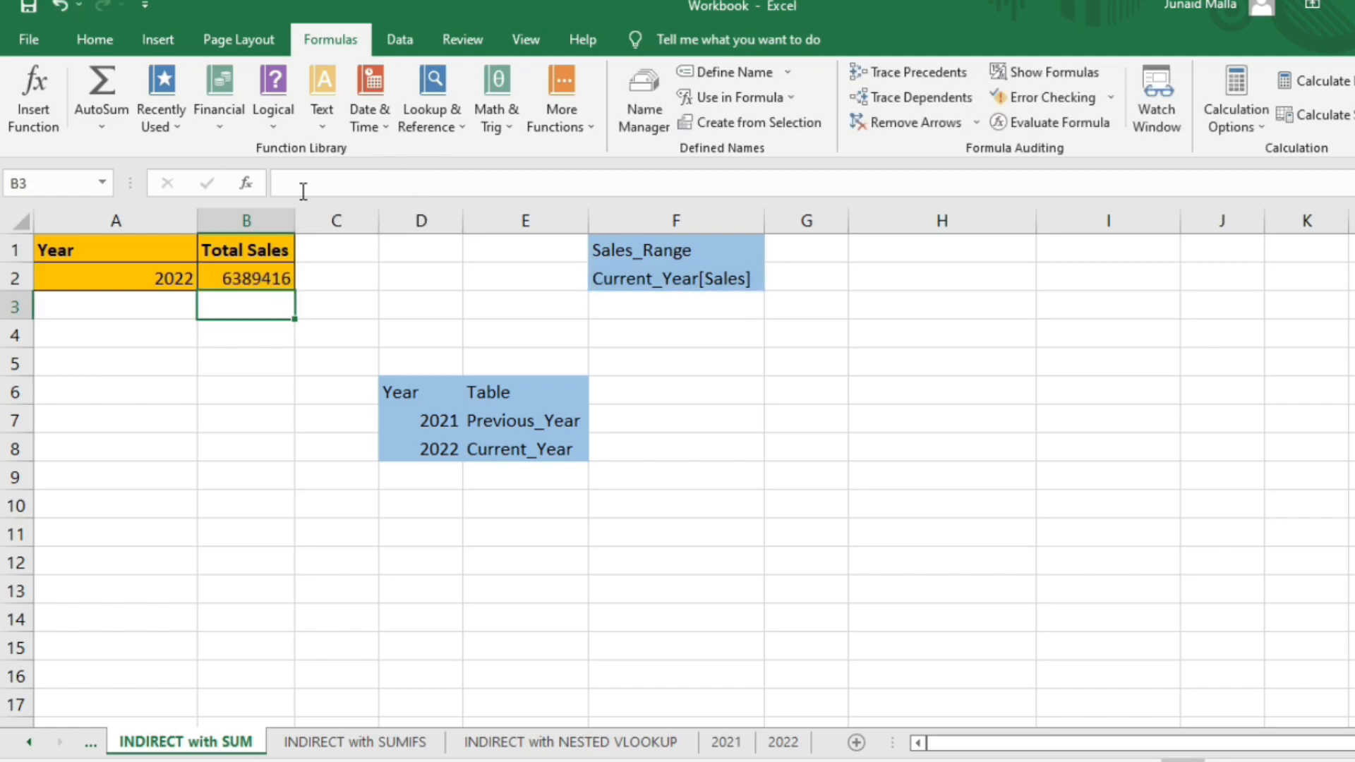
- Set the Year in cell A2 to 2021 and select the Total Sales cell B2
left_click(188, 279)
left_click(207, 280)
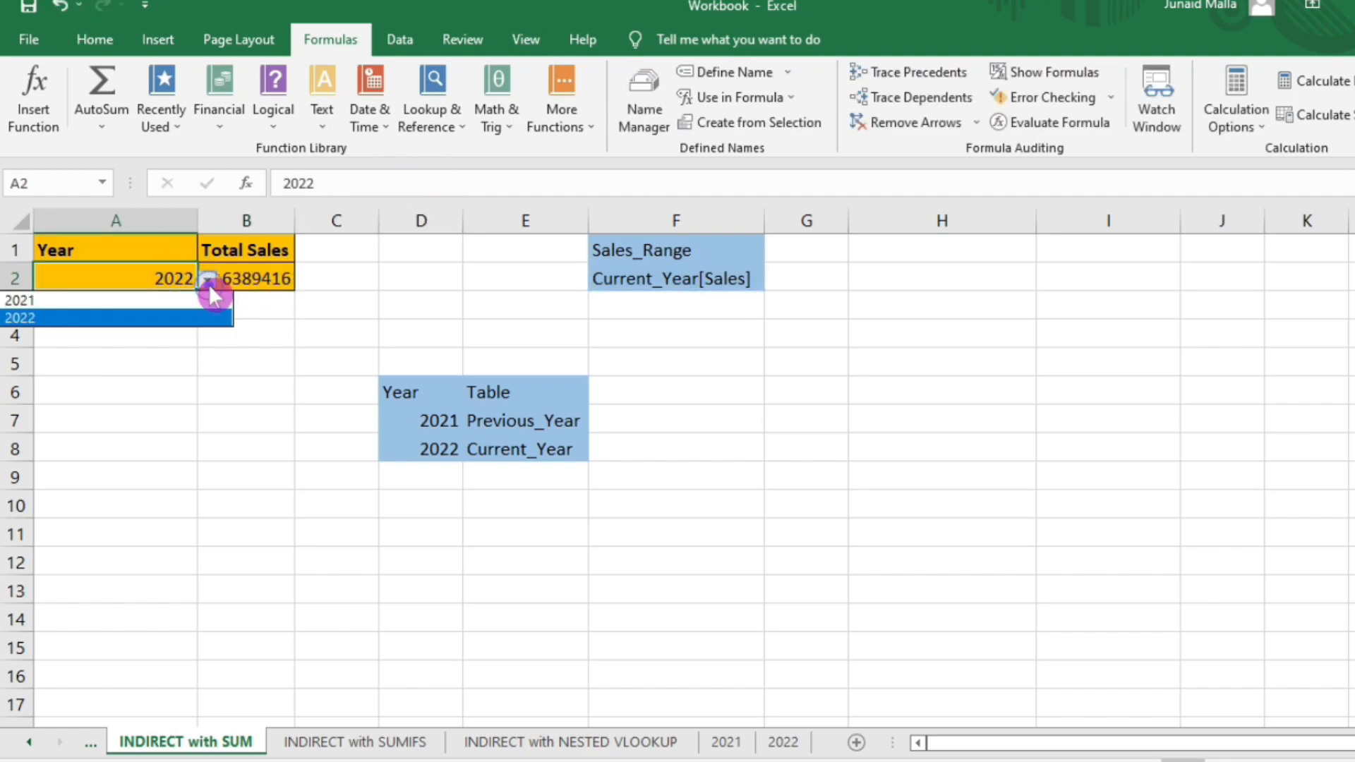
left_click(167, 297)
left_click(235, 282)
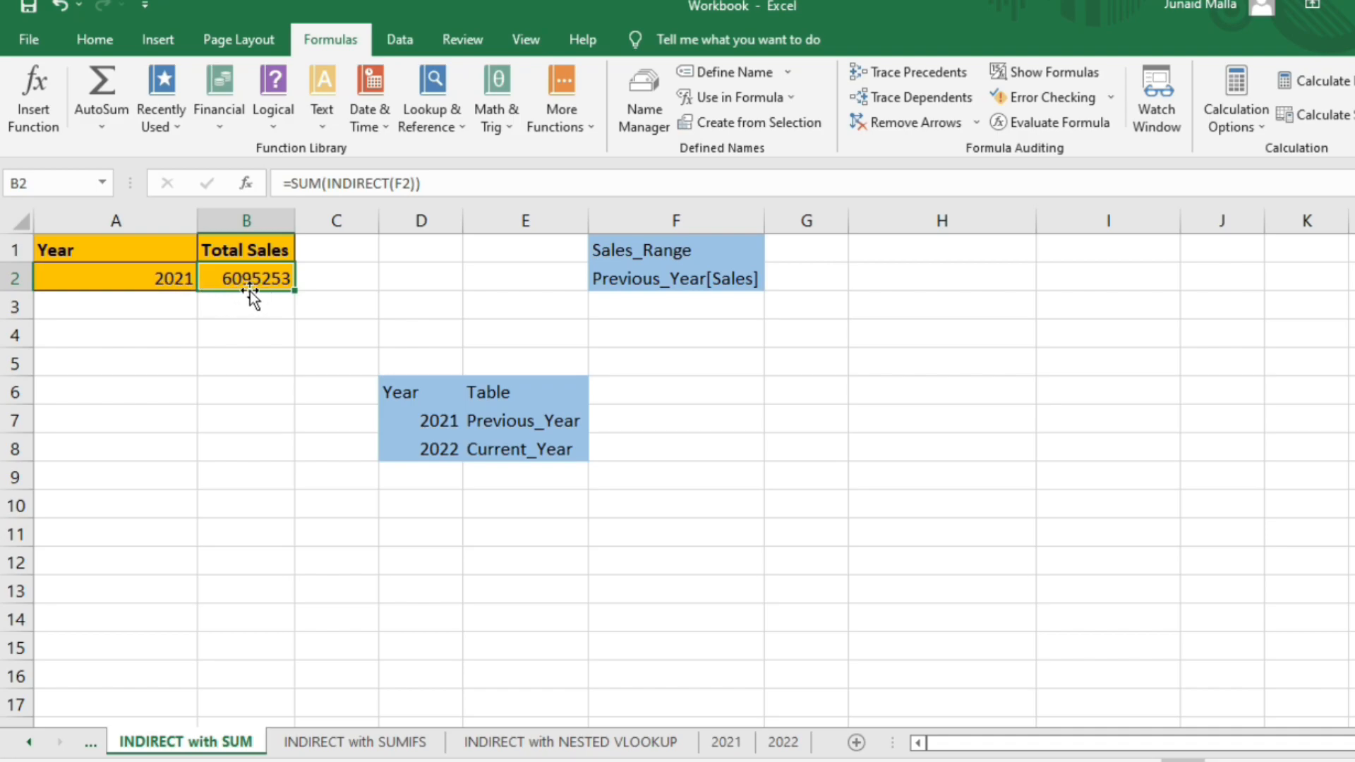
- Select the sales figures B2:B13 on the 2021 sheet to check their sum against Total Sales
left_click(742, 744)
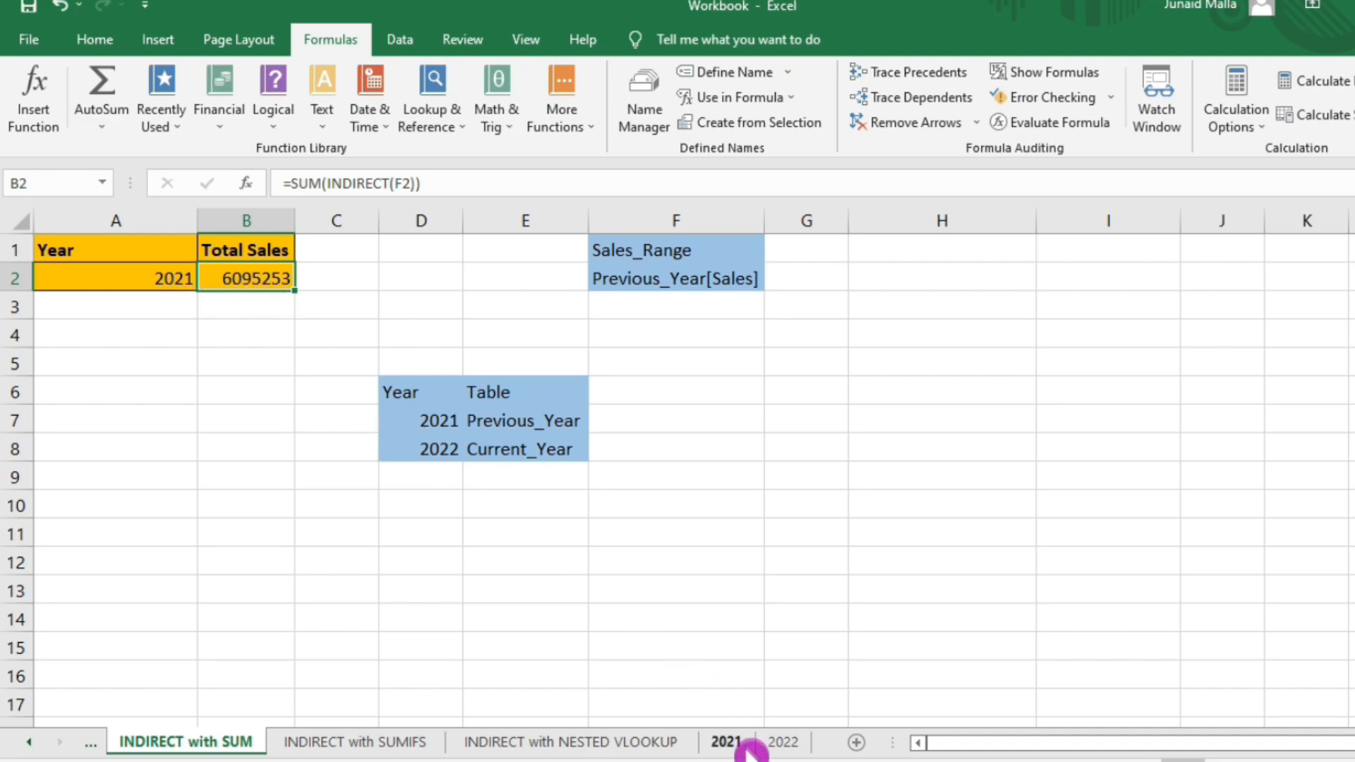
left_click(730, 742)
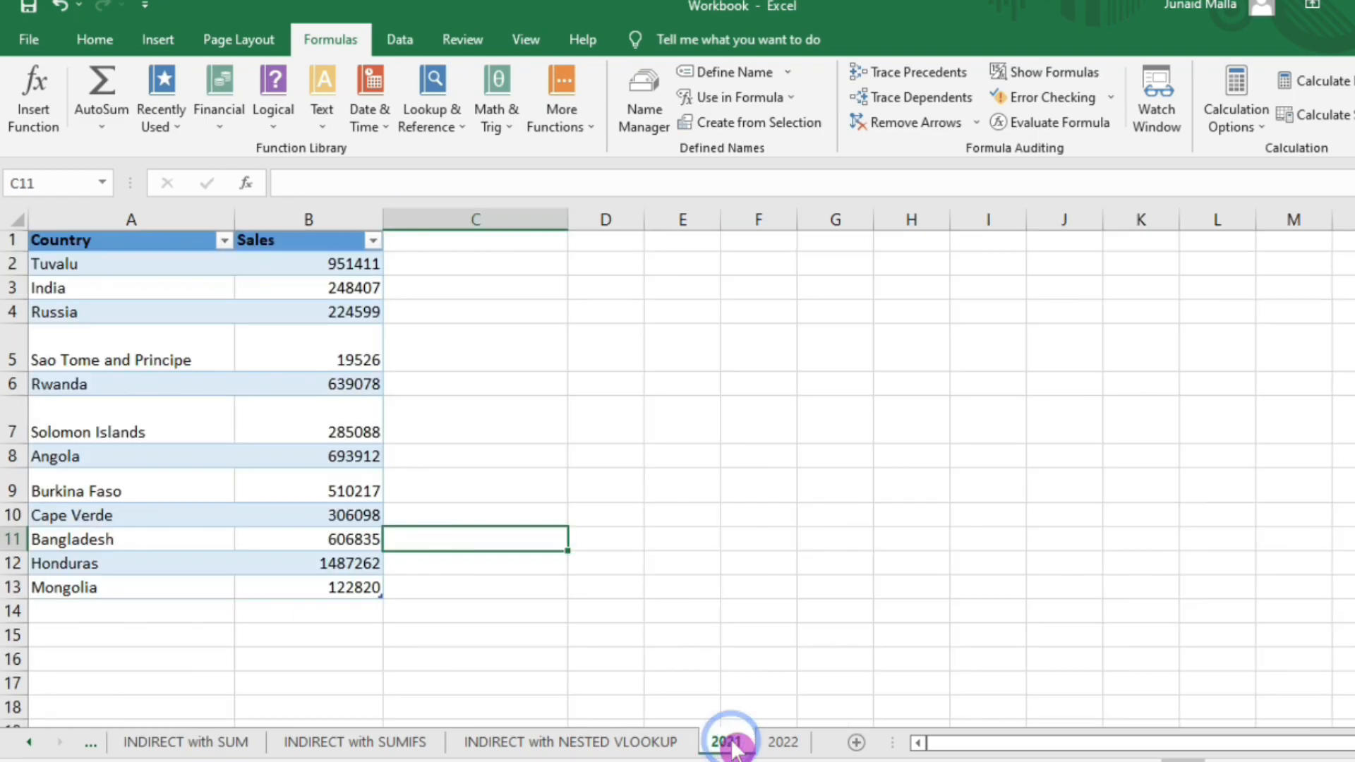
left_click_drag(339, 263, 307, 586)
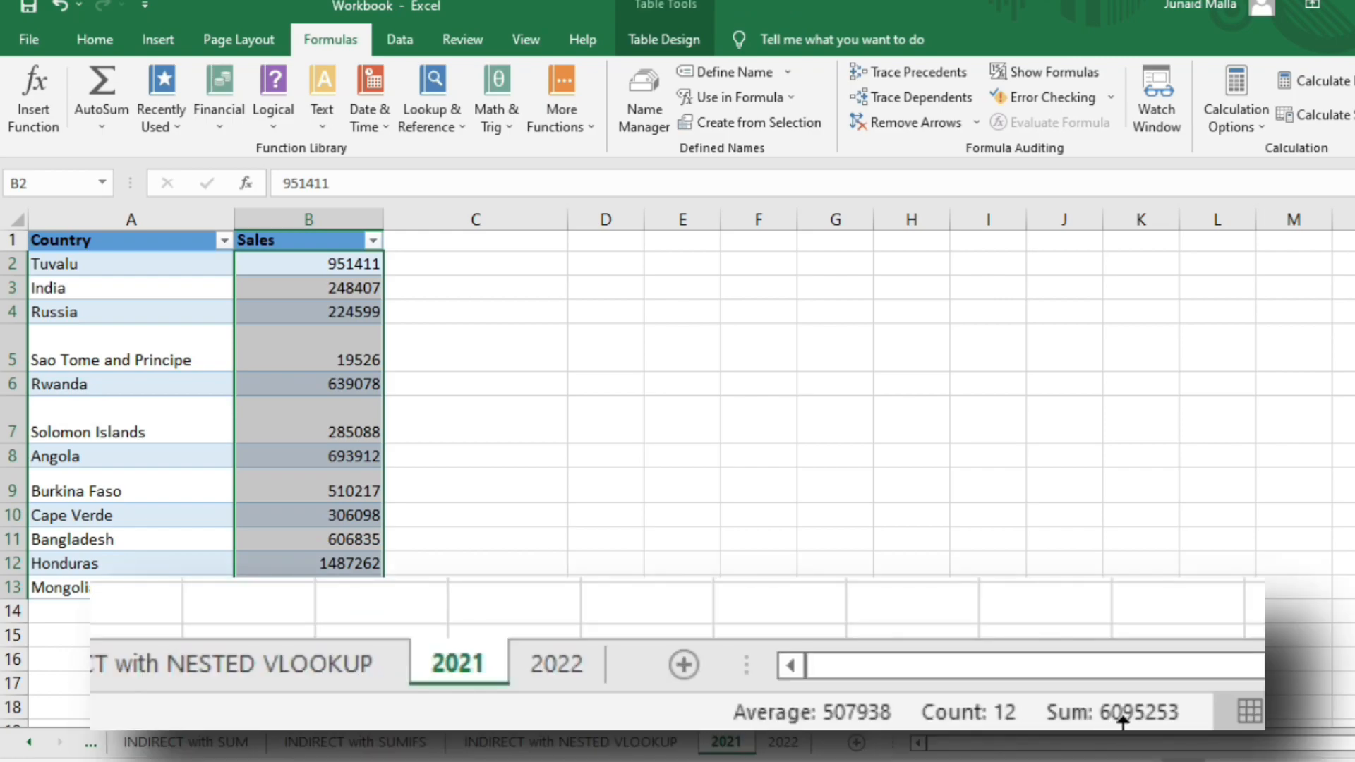
left_click(1163, 727)
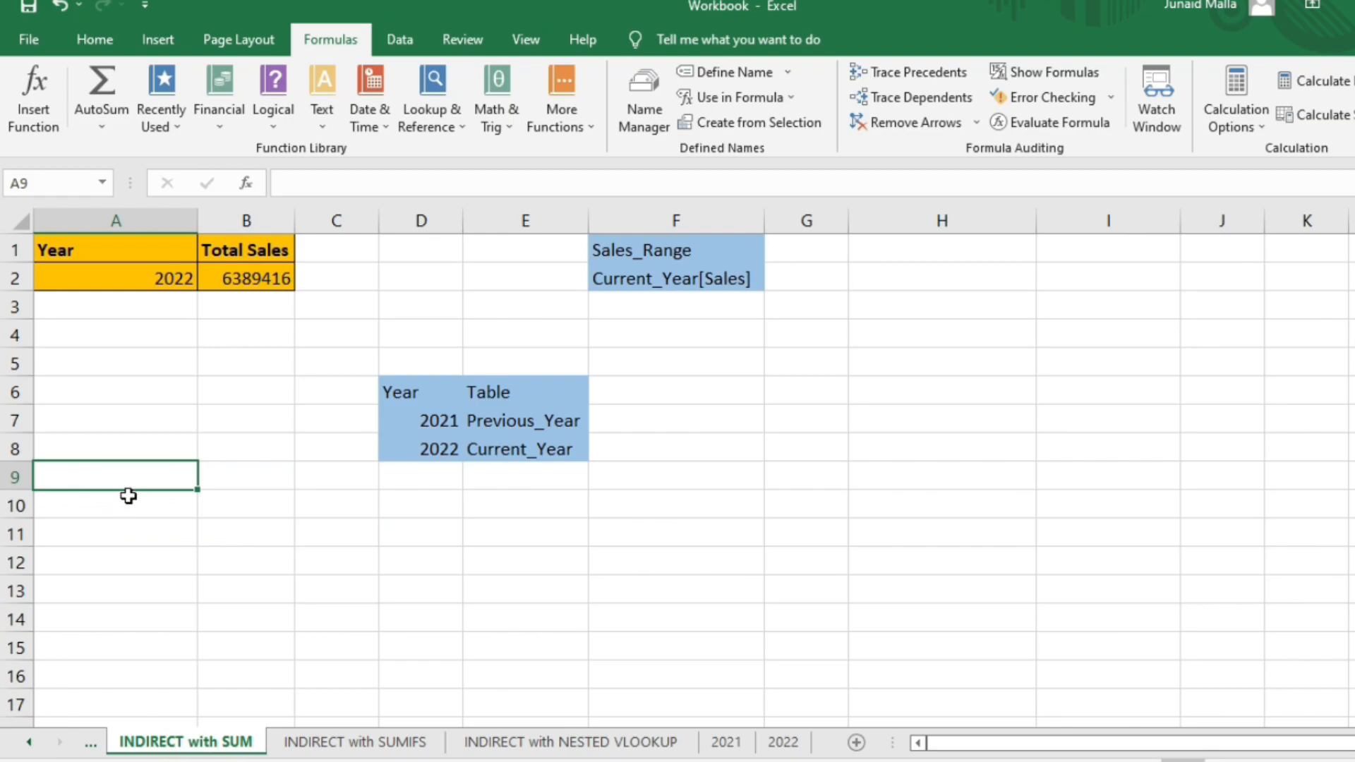
- Enter the formula =SUM(Previous_Year[Sales]) in cell A9 of the INDIRECT with SUM sheet
type("=sum(")
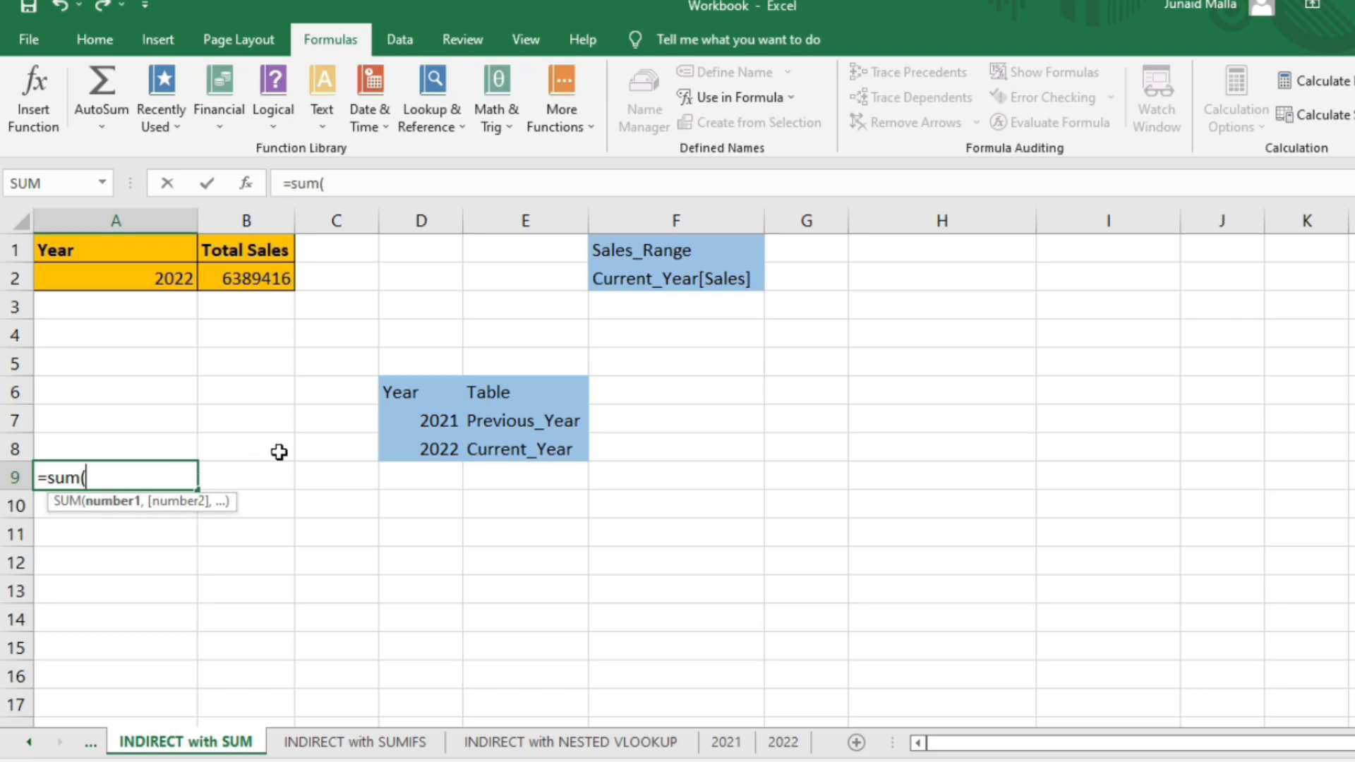
type("P")
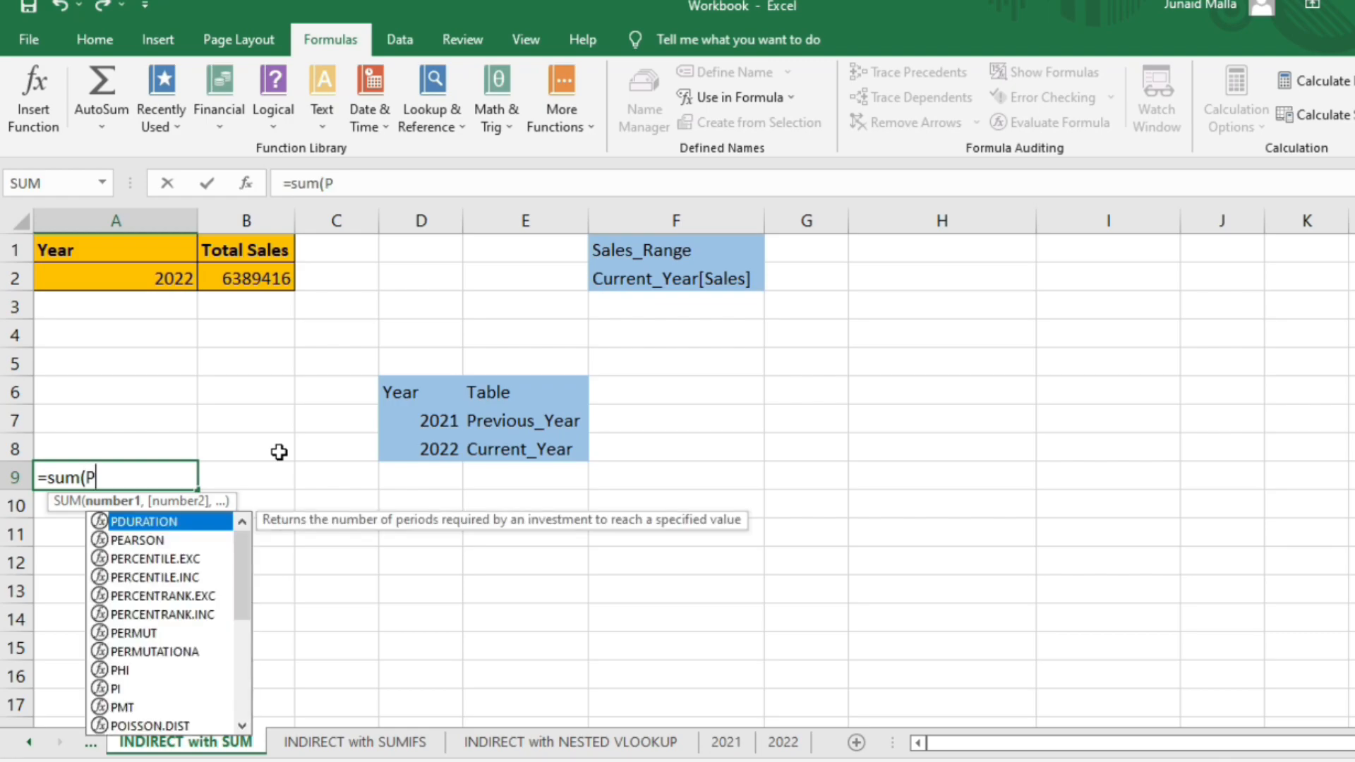
type("revious")
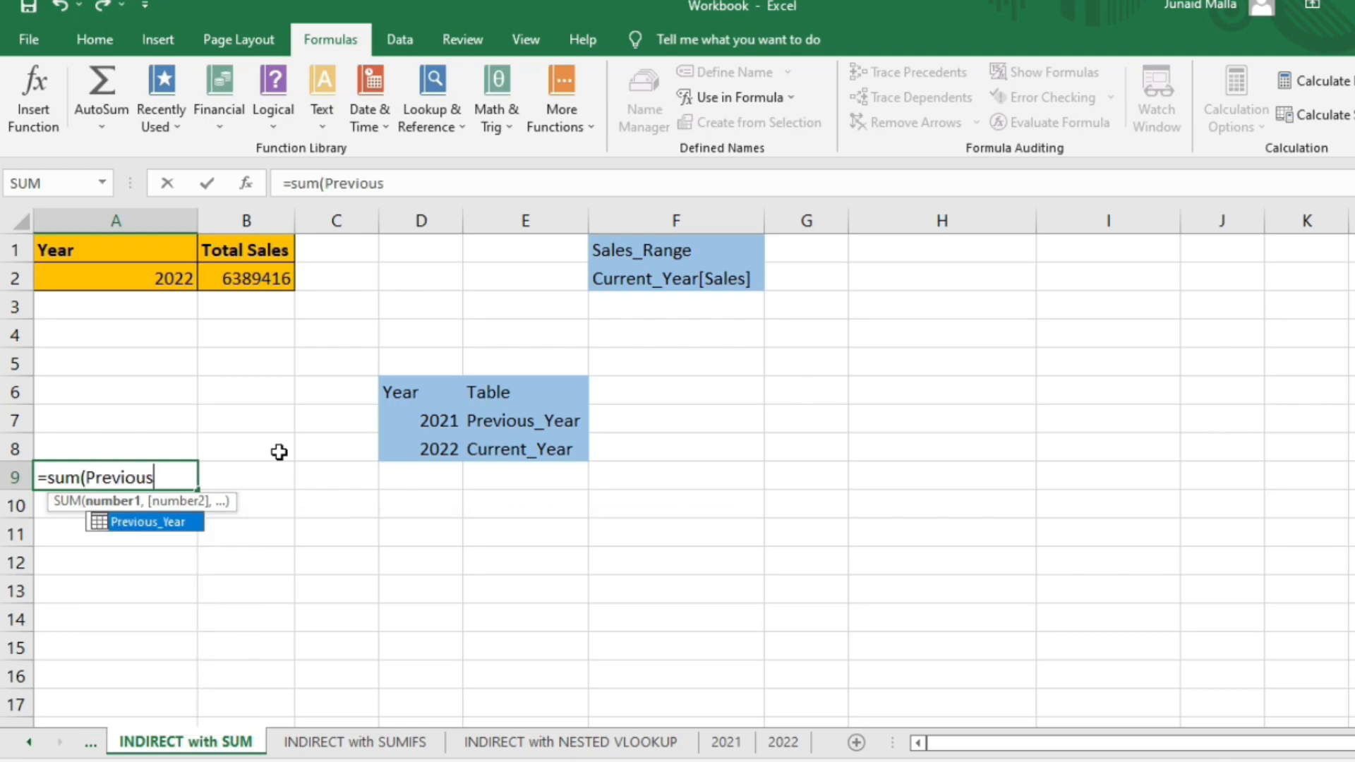
double_click(144, 522)
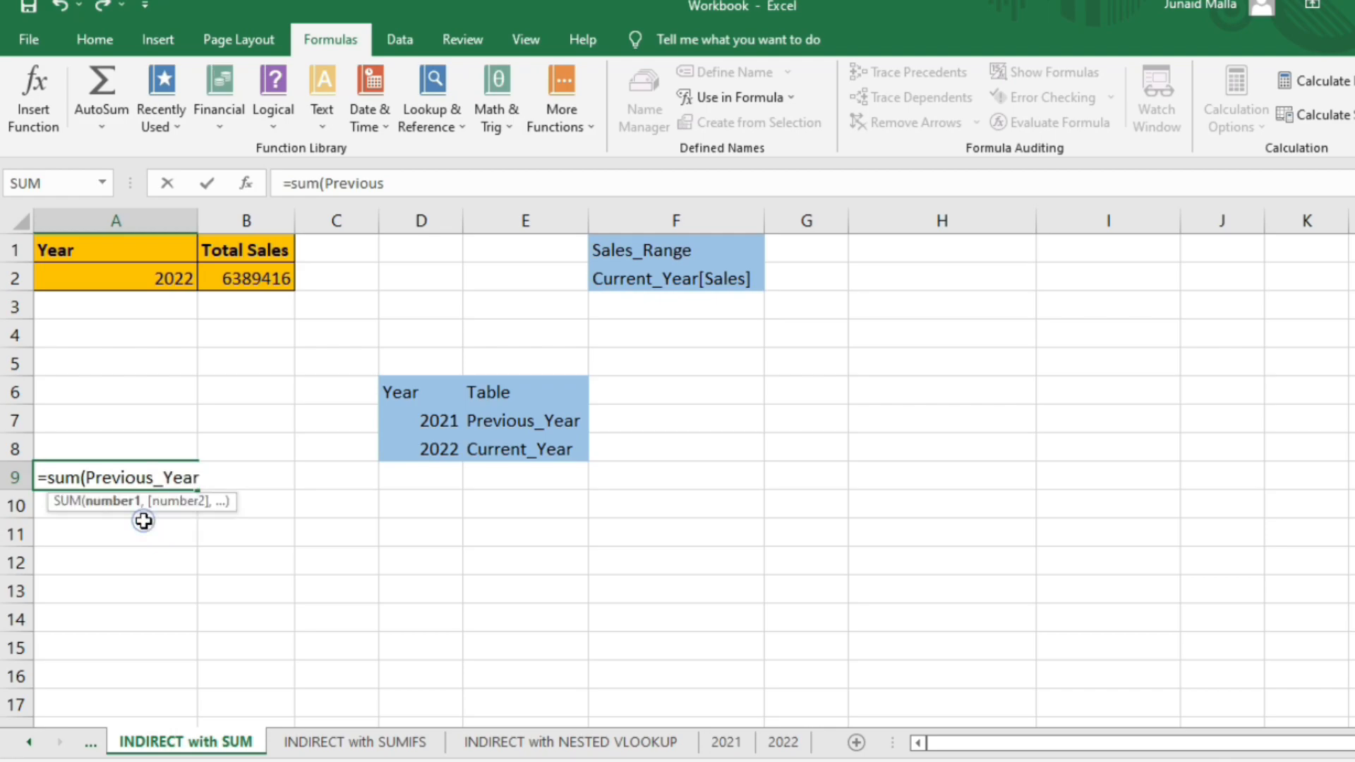
type("[")
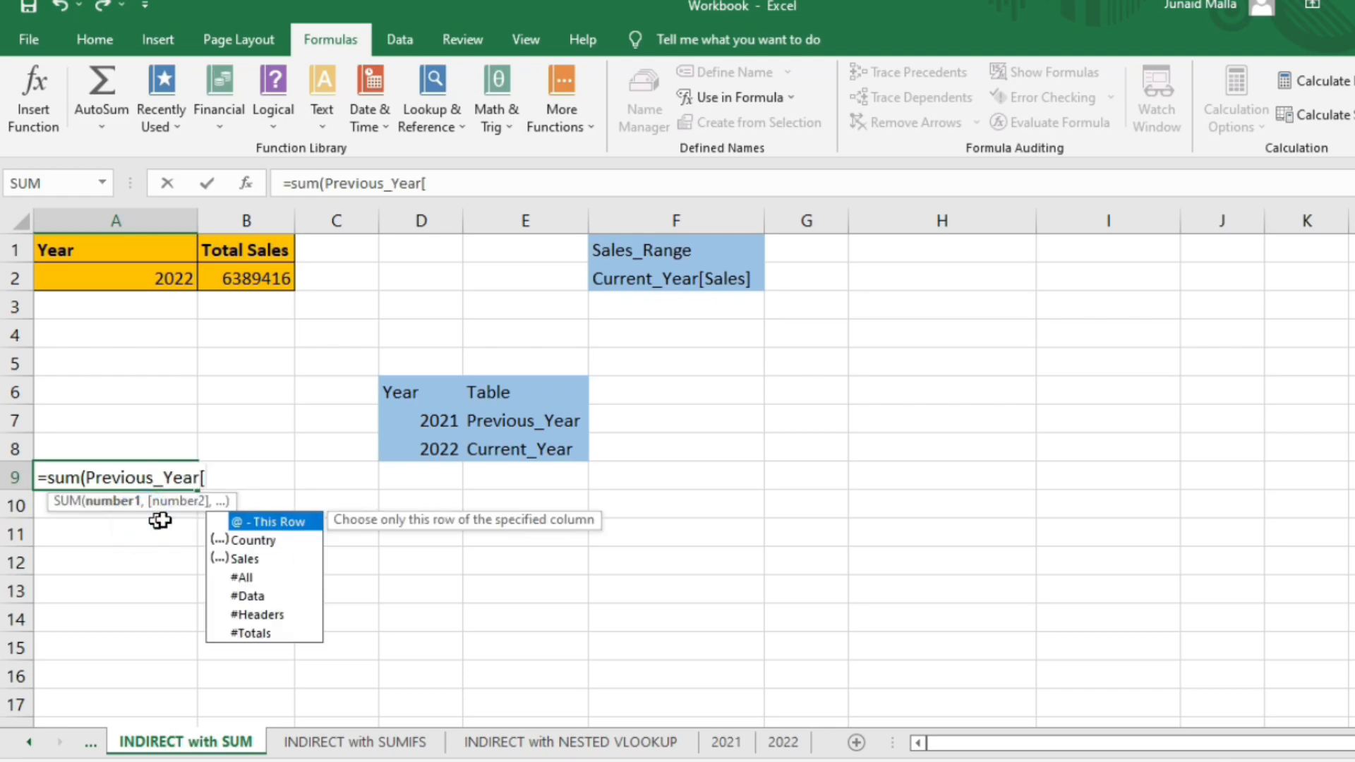
double_click(257, 560)
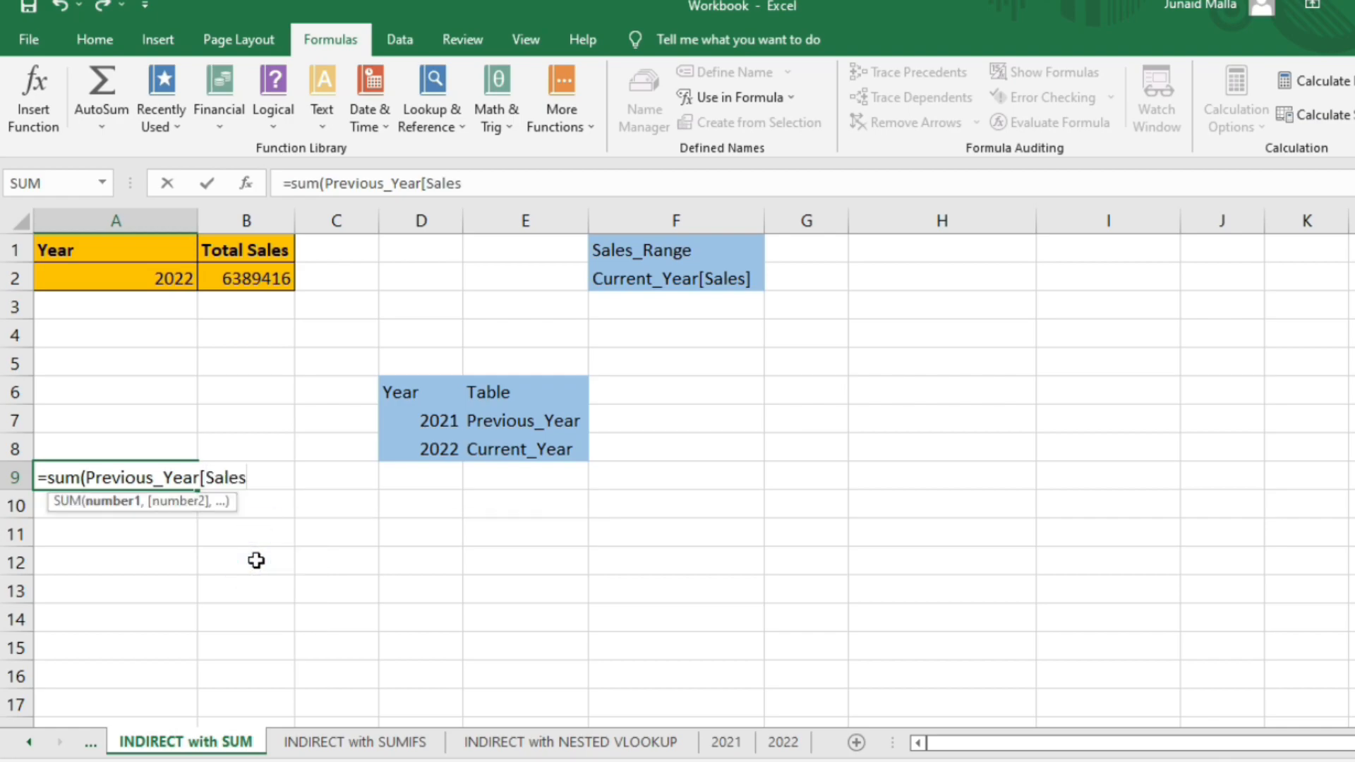
type("])")
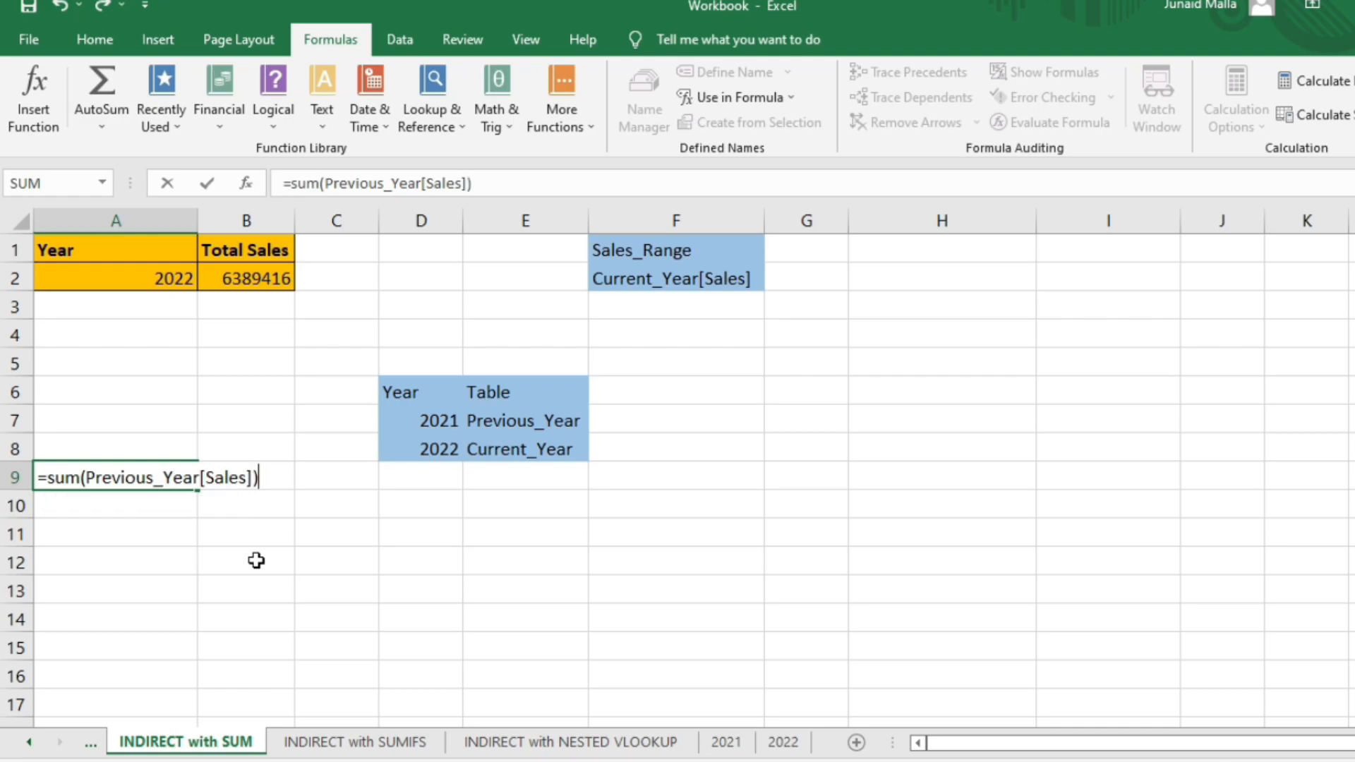
key("Return")
left_click(142, 475)
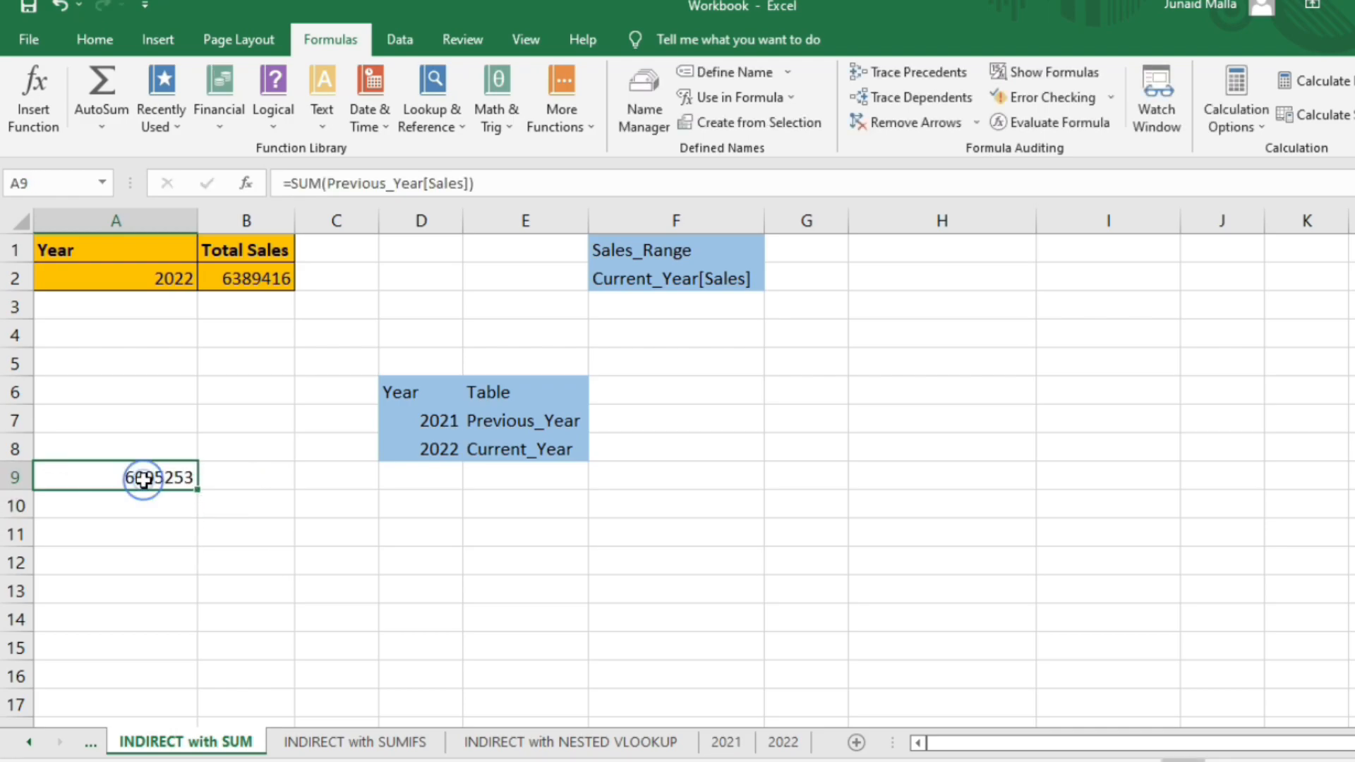
- Set the Year in A2 to 2021 and compare Total Sales in B2 with the direct sum in A9
left_click(175, 277)
left_click(206, 280)
left_click(170, 300)
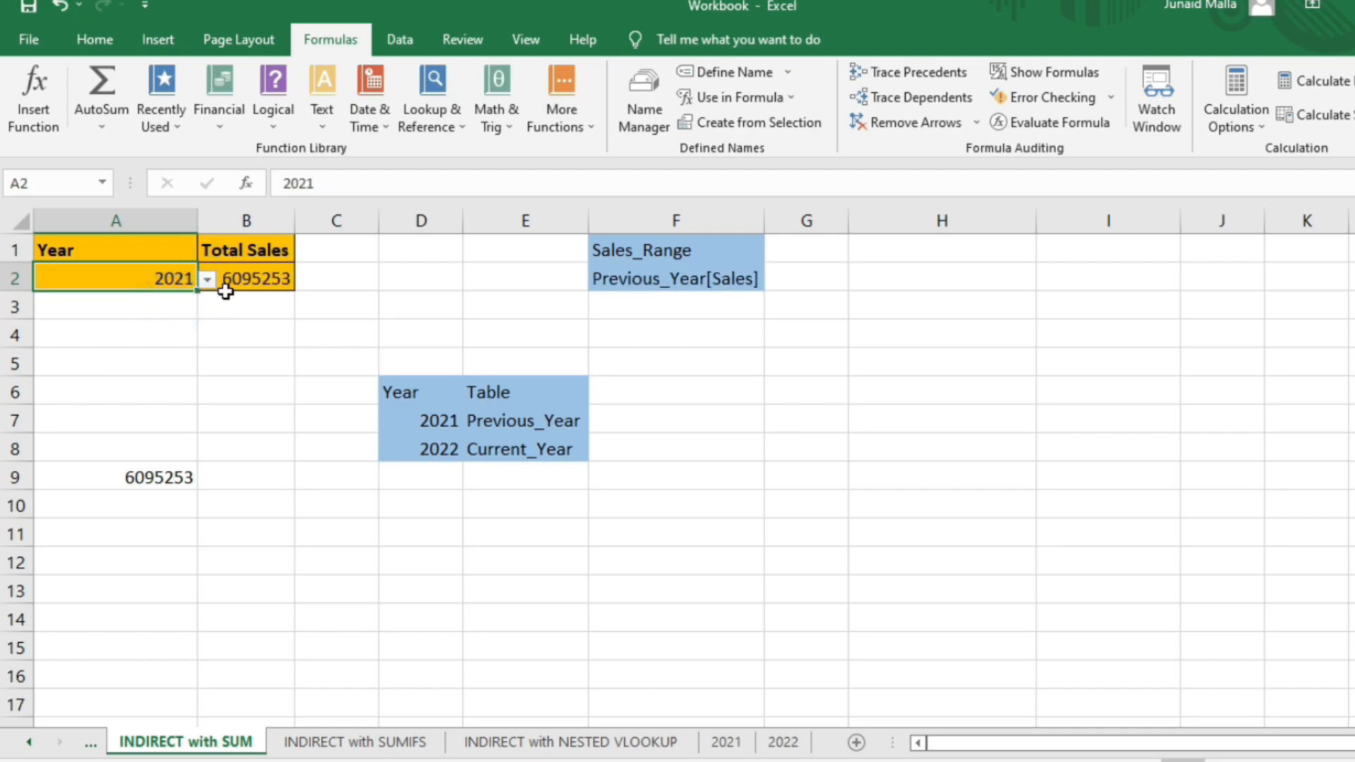
left_click(250, 275)
left_click(175, 479)
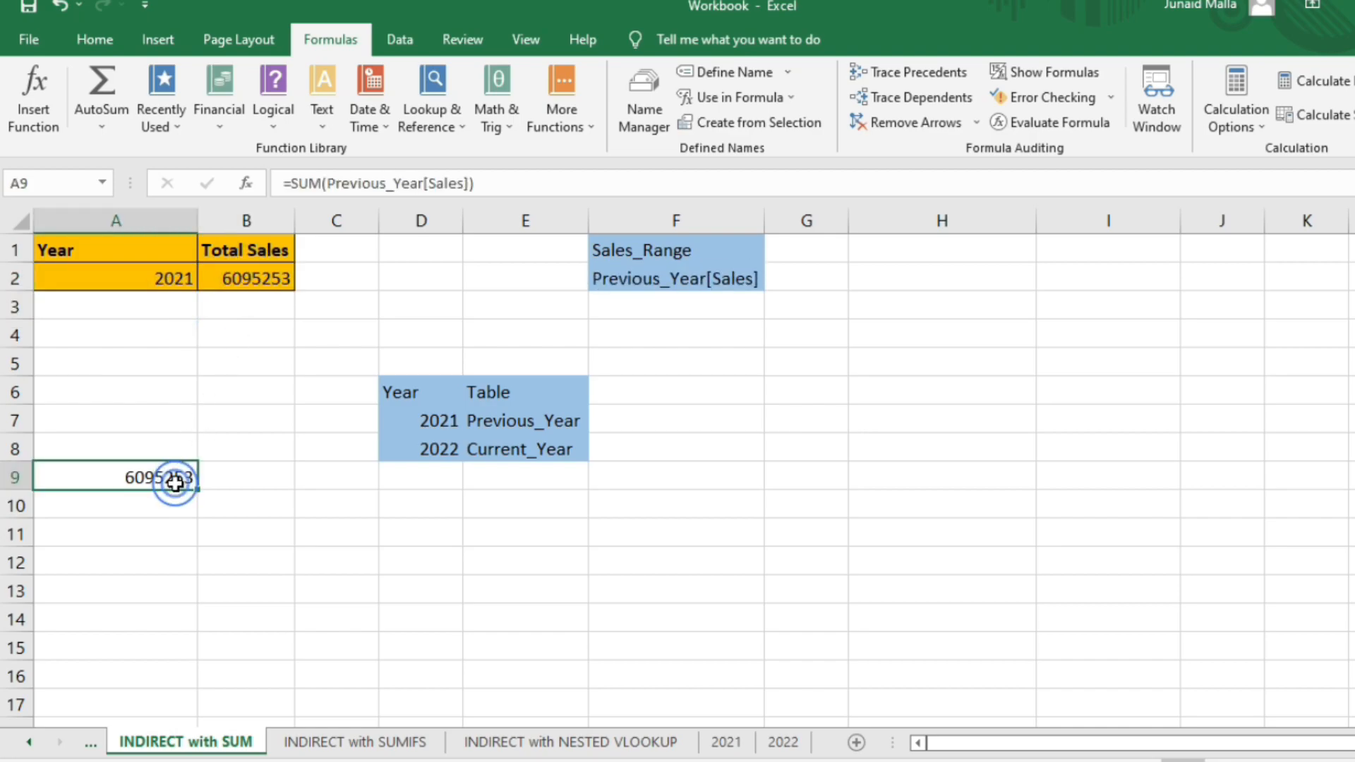
- Enter the formula =SUM(INDIRECT(F2)) in cell A11 of the INDIRECT with SUM sheet
left_click(152, 537)
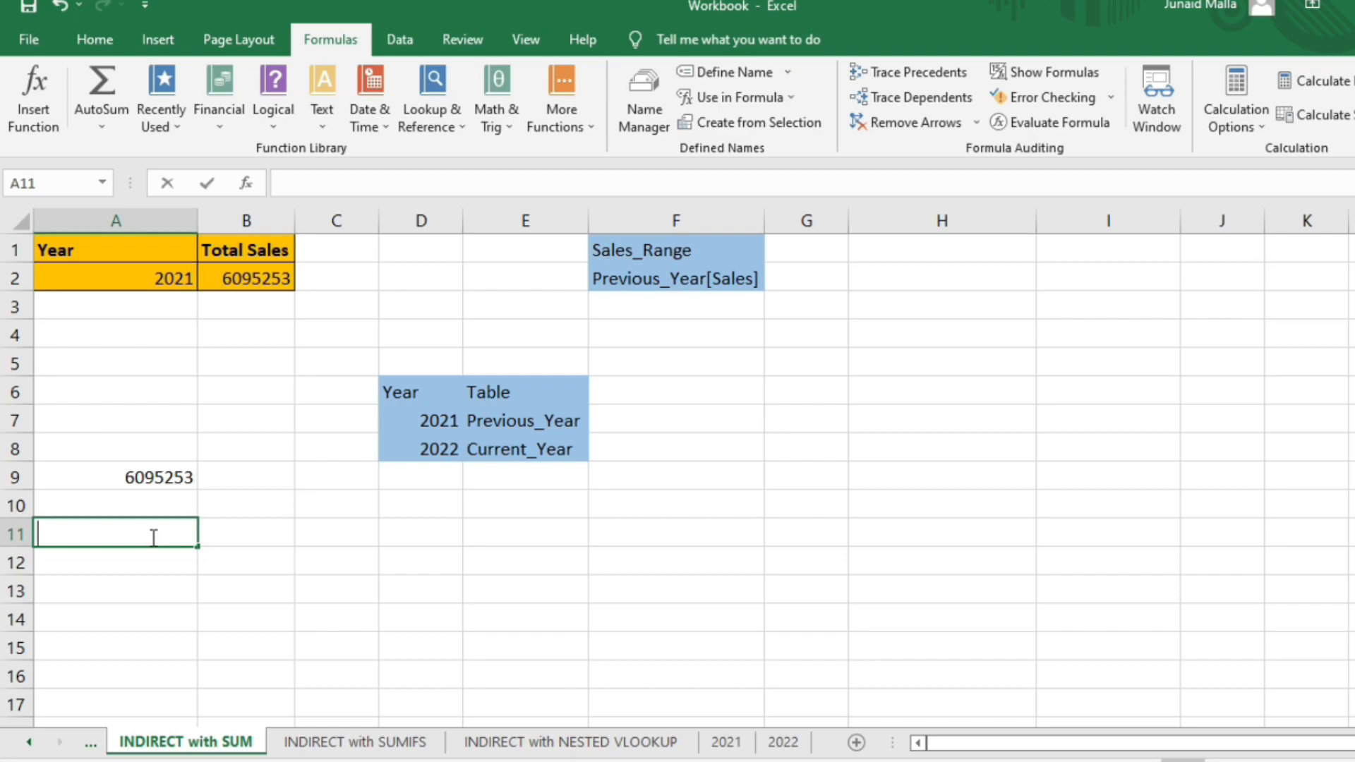
type("Sum")
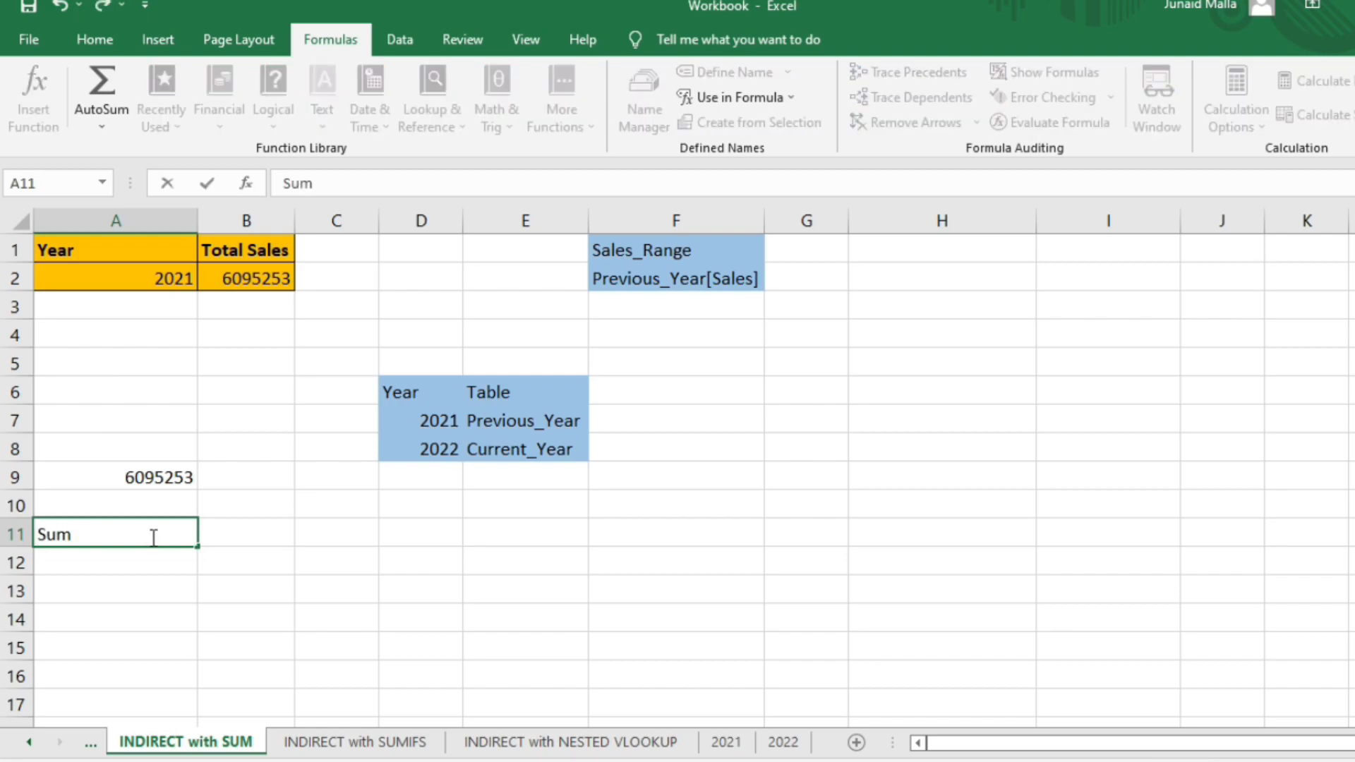
key("BackSpace")
key("BackSpace")
key("BackSpace")
type("=")
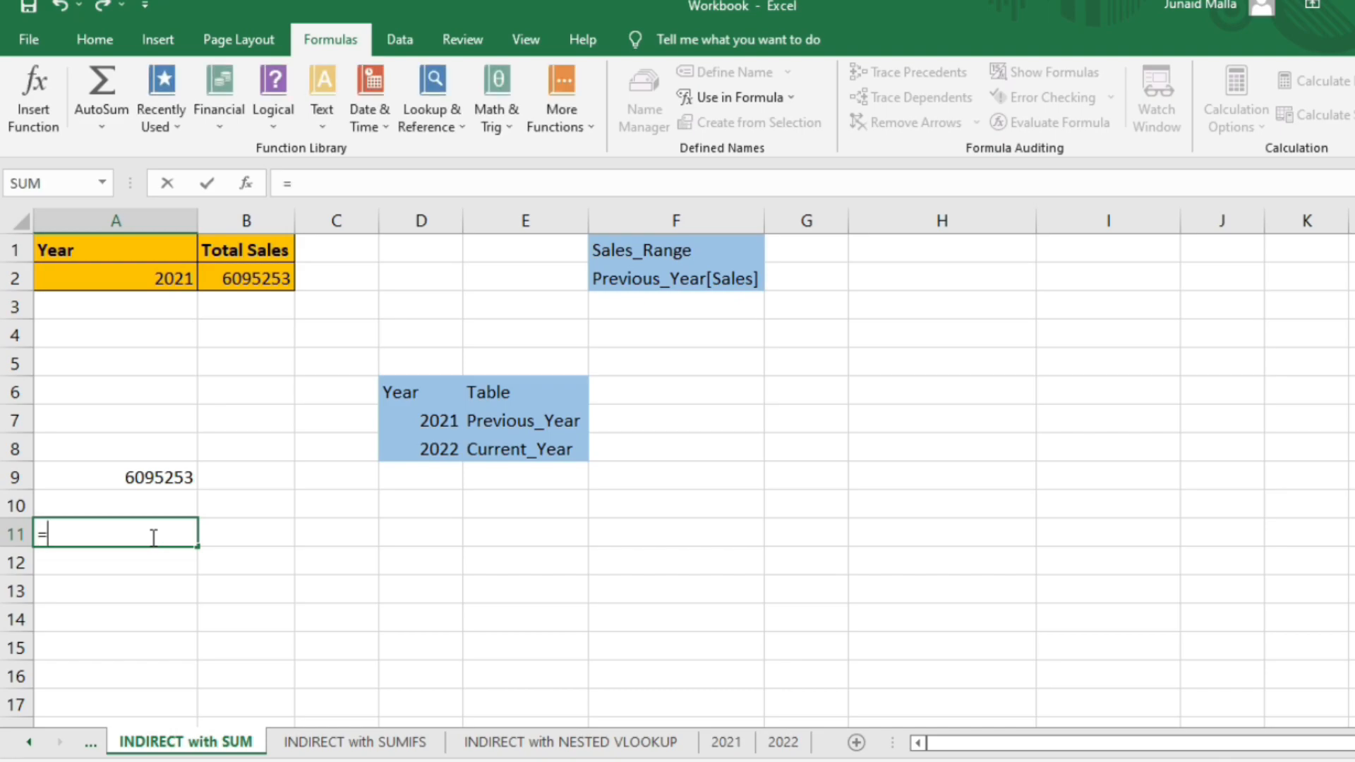
type("sum(")
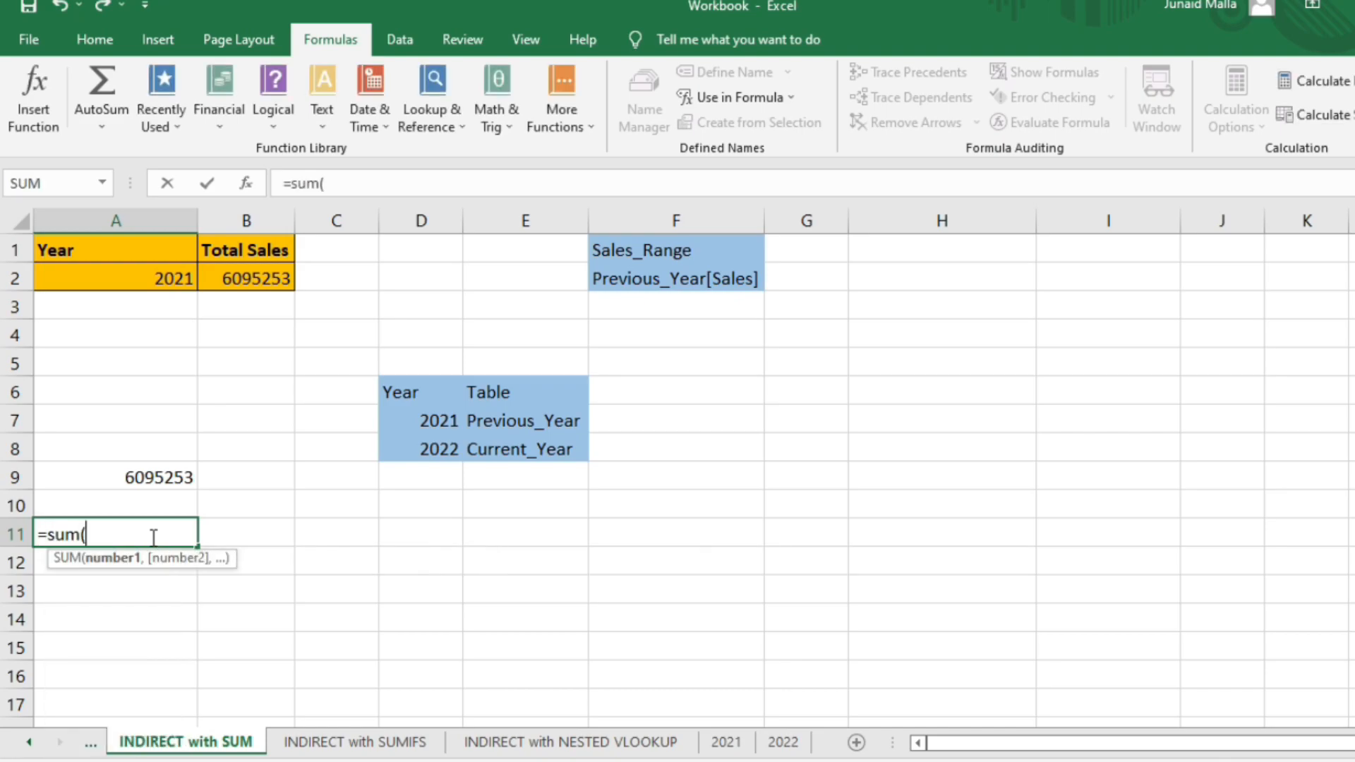
type("indire")
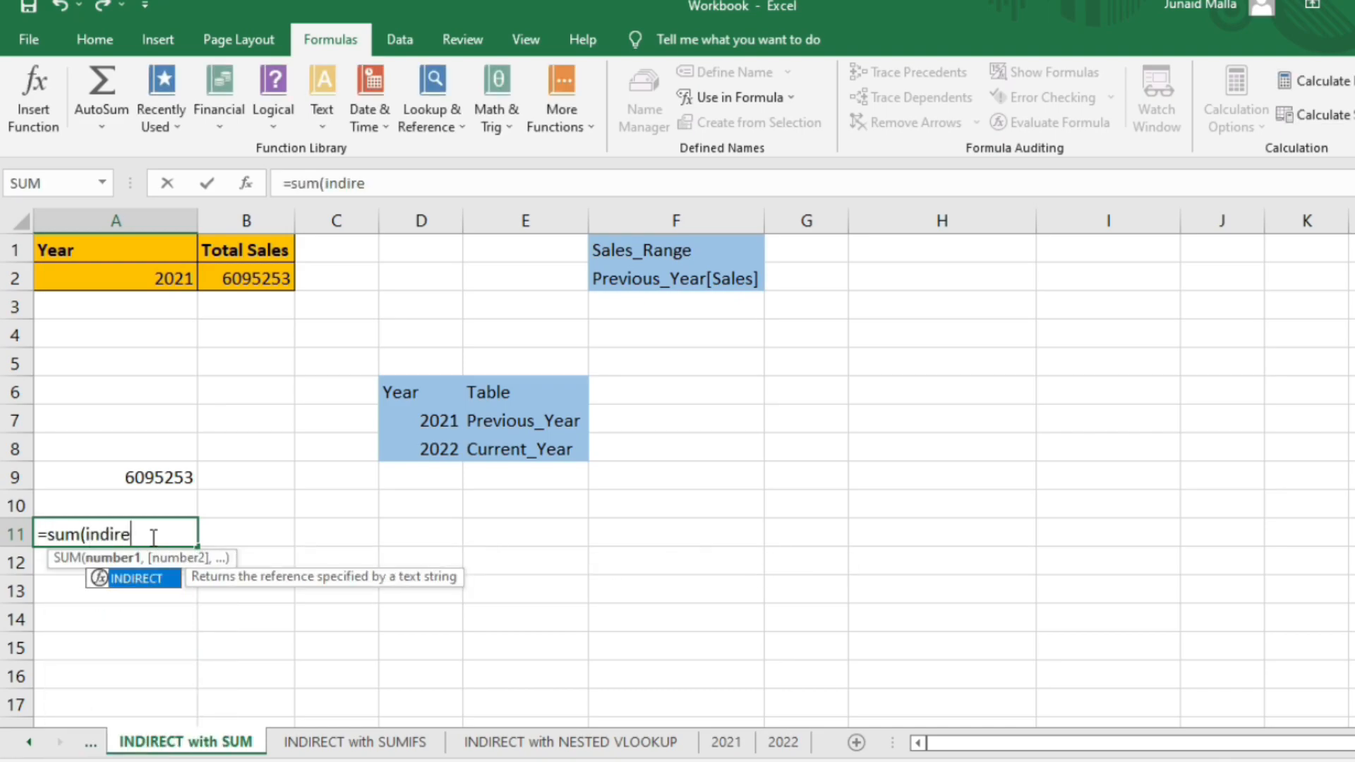
key("Tab")
left_click(653, 281)
type(")")
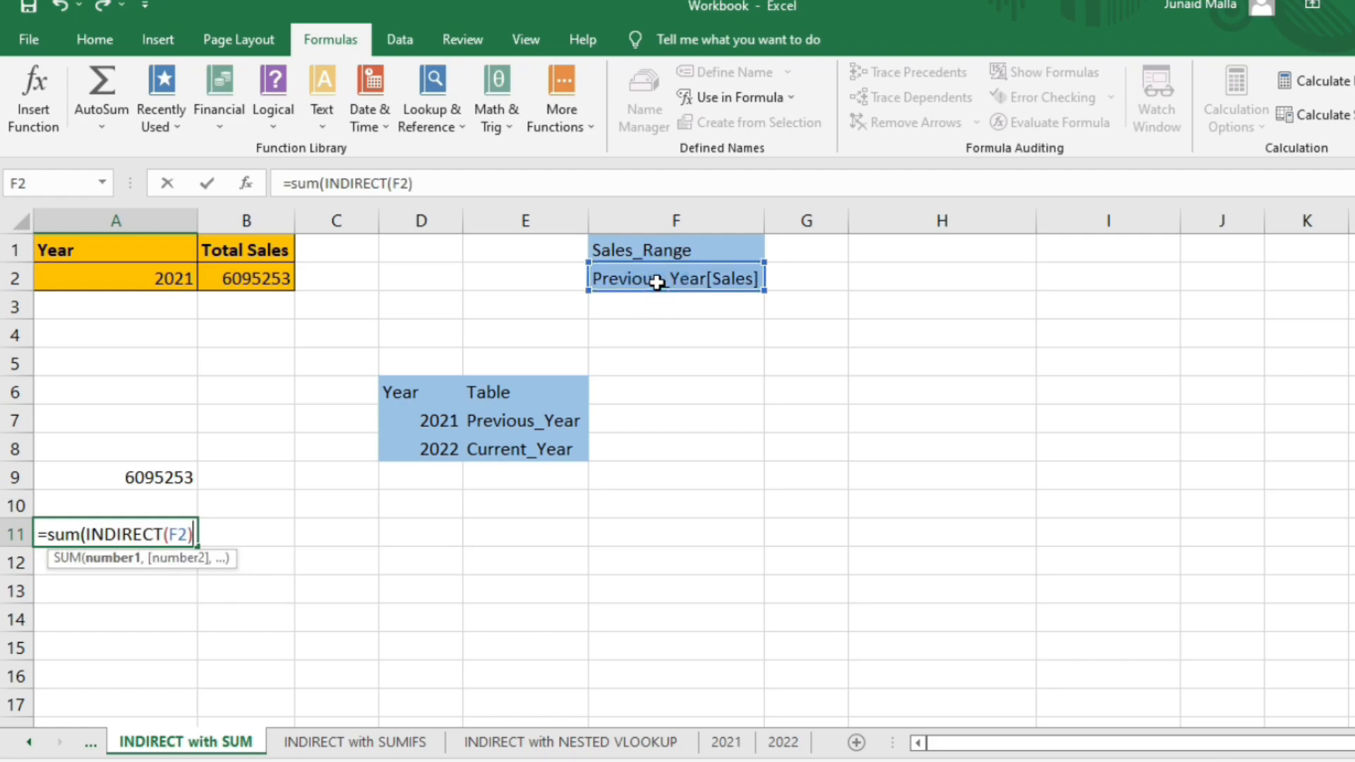
type(")")
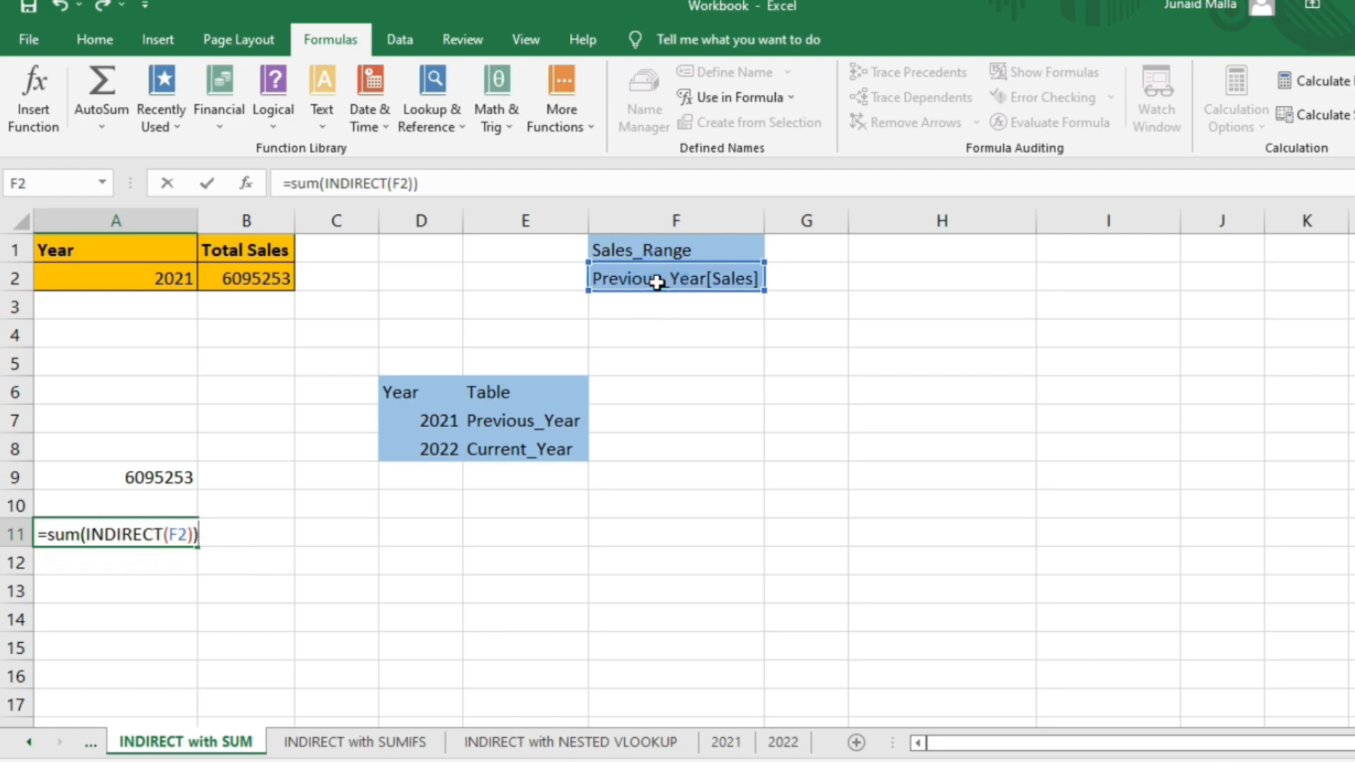
key("Return")
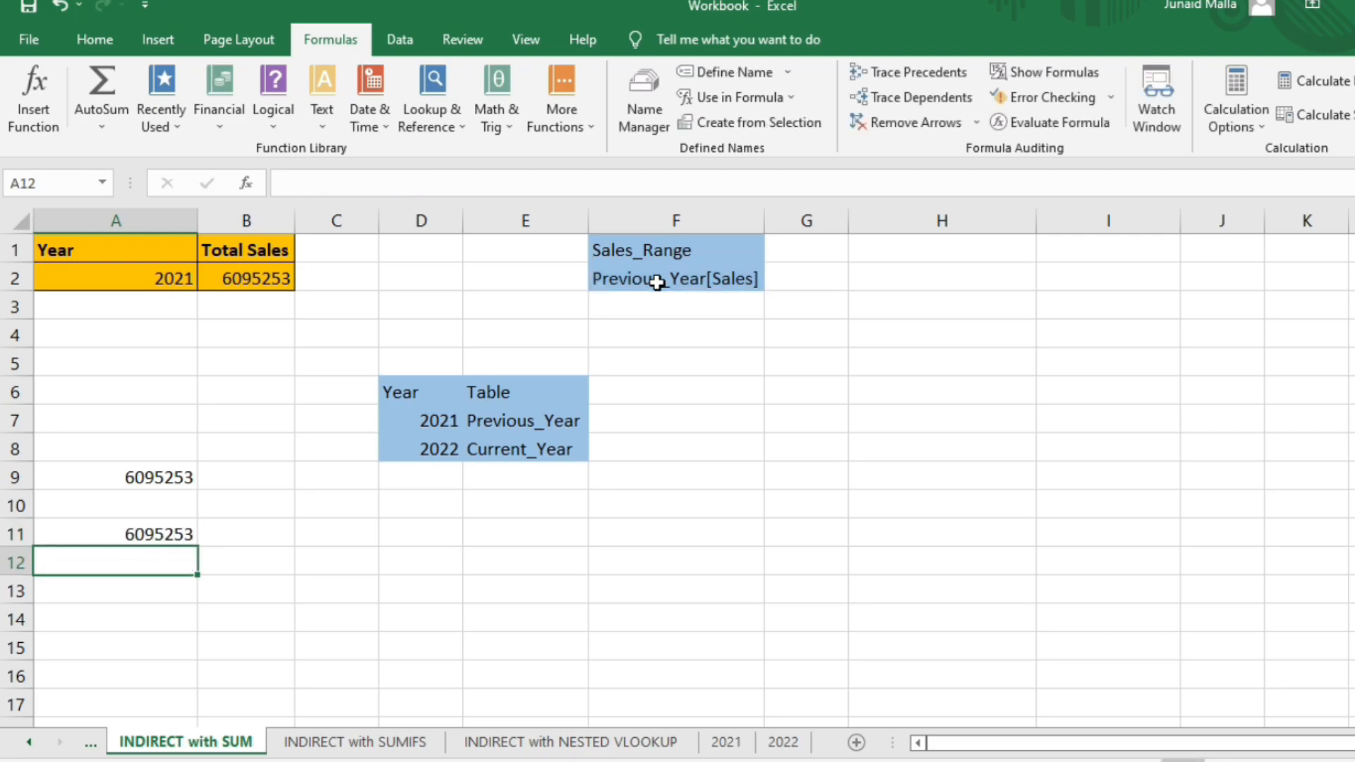
- Switch the Year in A2 to 2022 and back to 2021 to test the INDIRECT sum in A11
left_click(155, 535)
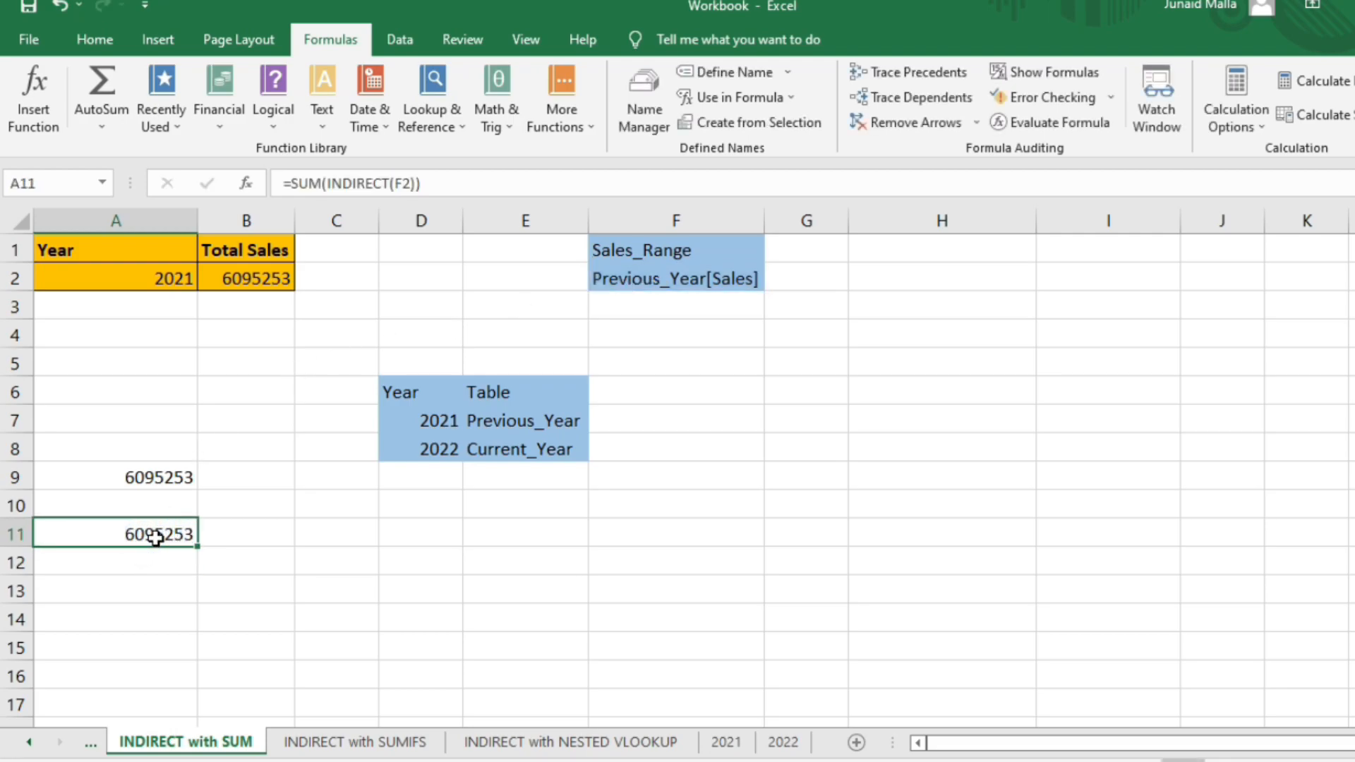
left_click(714, 275)
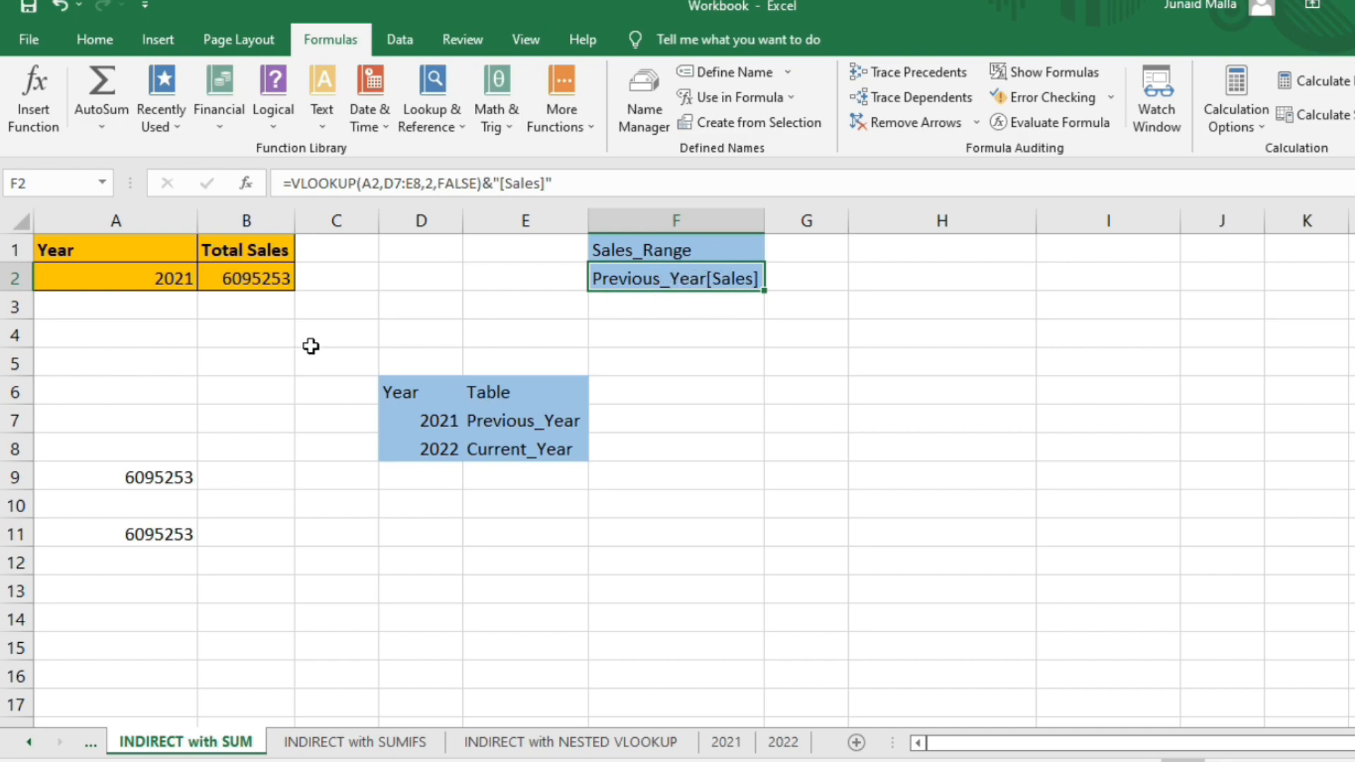
left_click(167, 283)
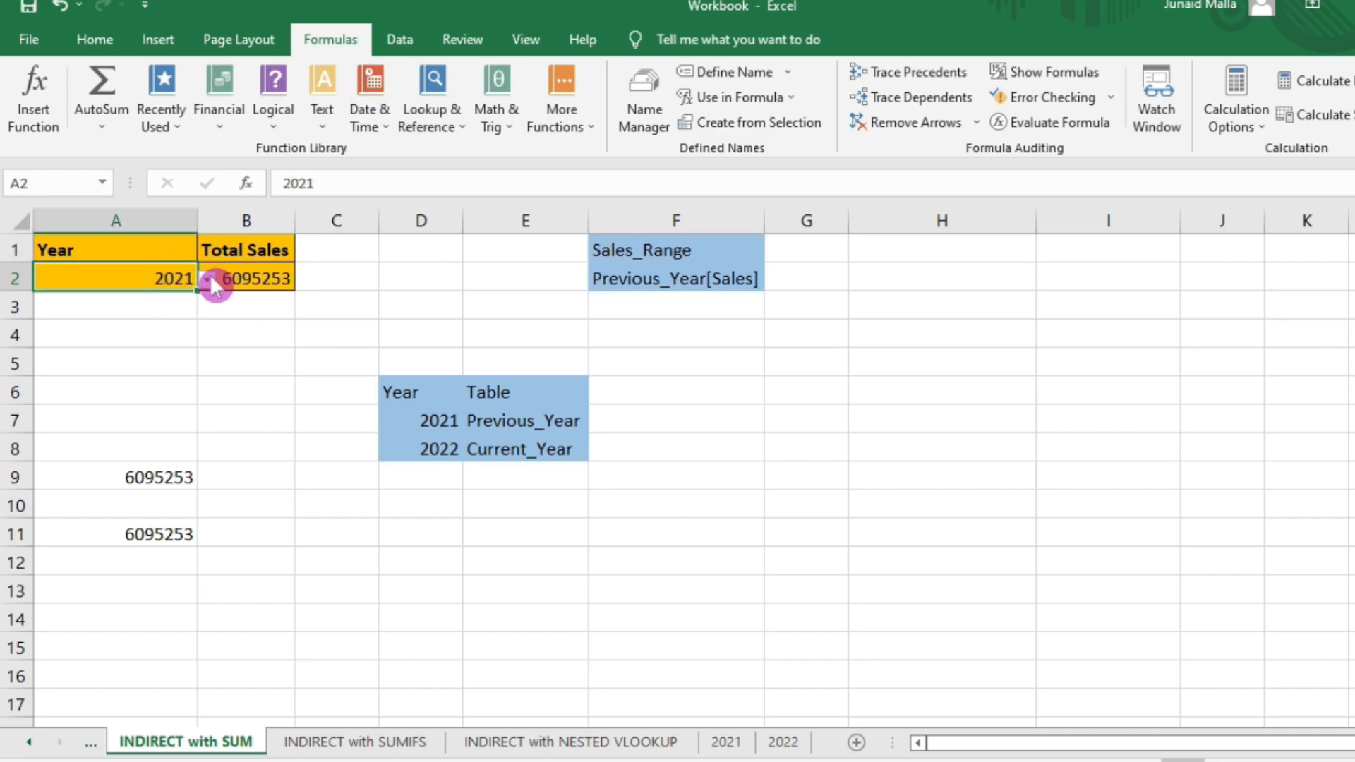
left_click(207, 281)
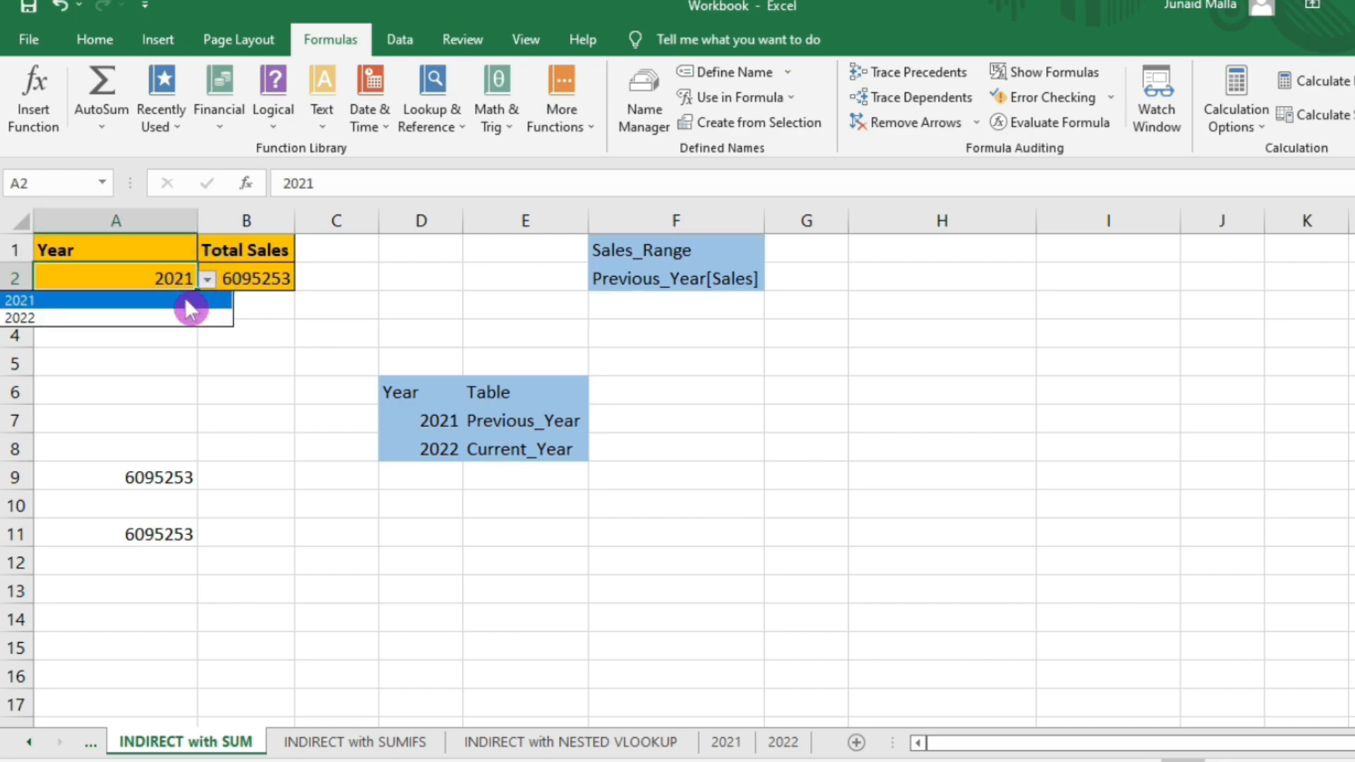
left_click(173, 318)
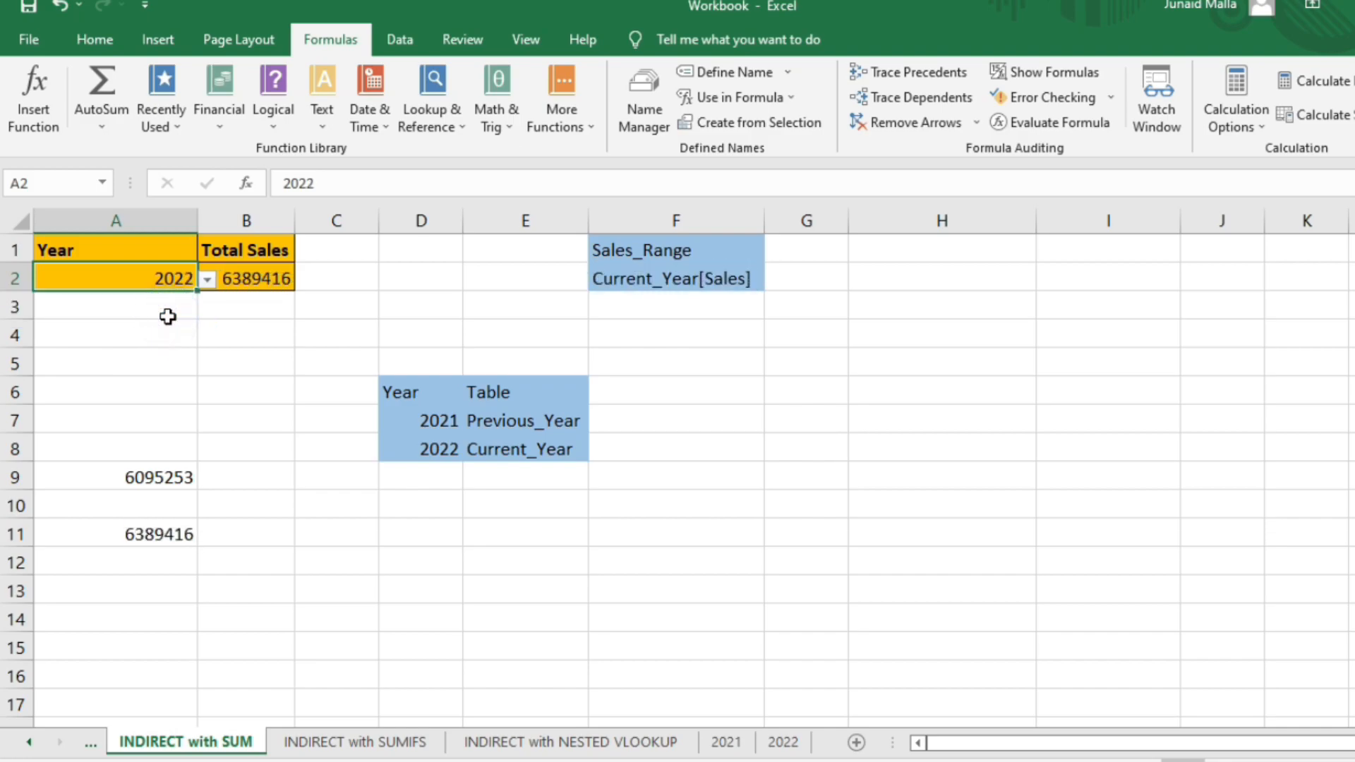
left_click(206, 281)
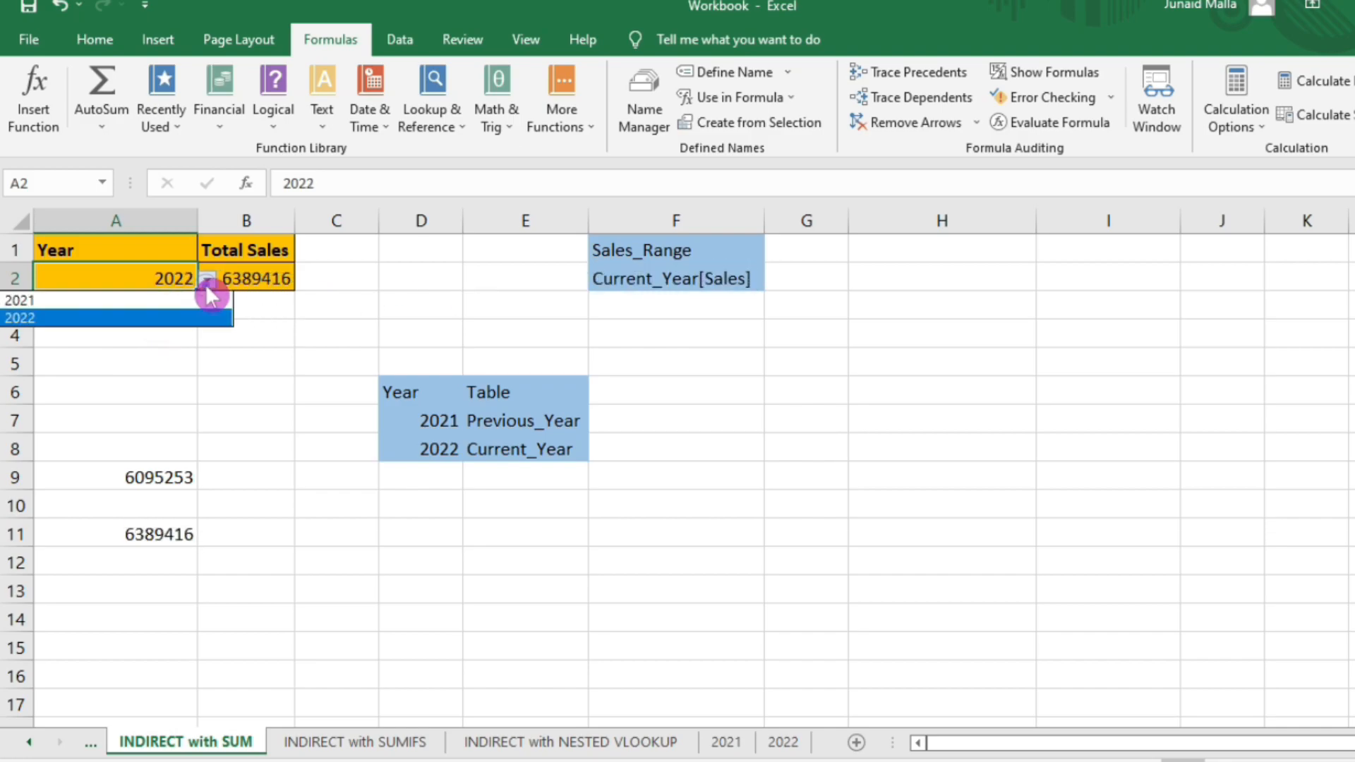
left_click(145, 302)
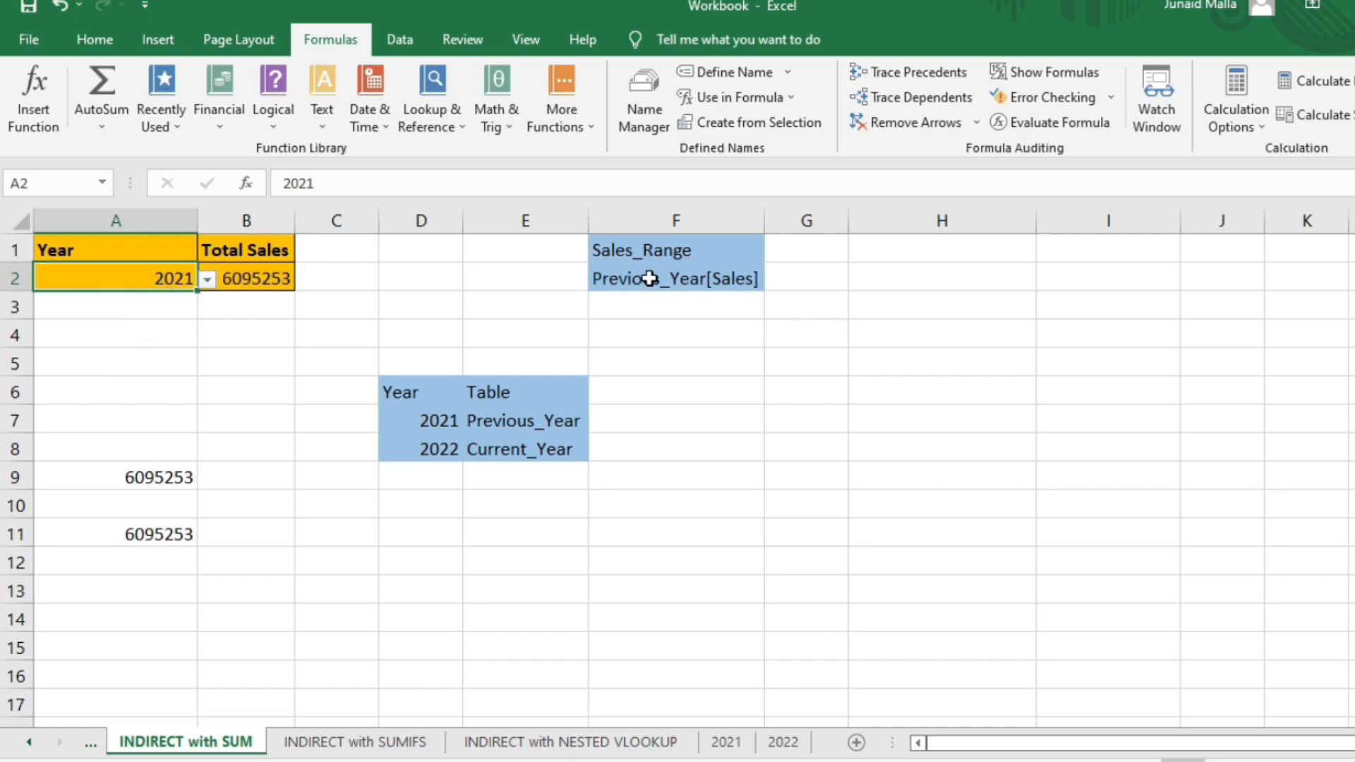
- Replace the Sales_Range formula in F2 with =VLOOKUP(A2,D6:E8,2,FALSE)&"Sales"
left_click(650, 279)
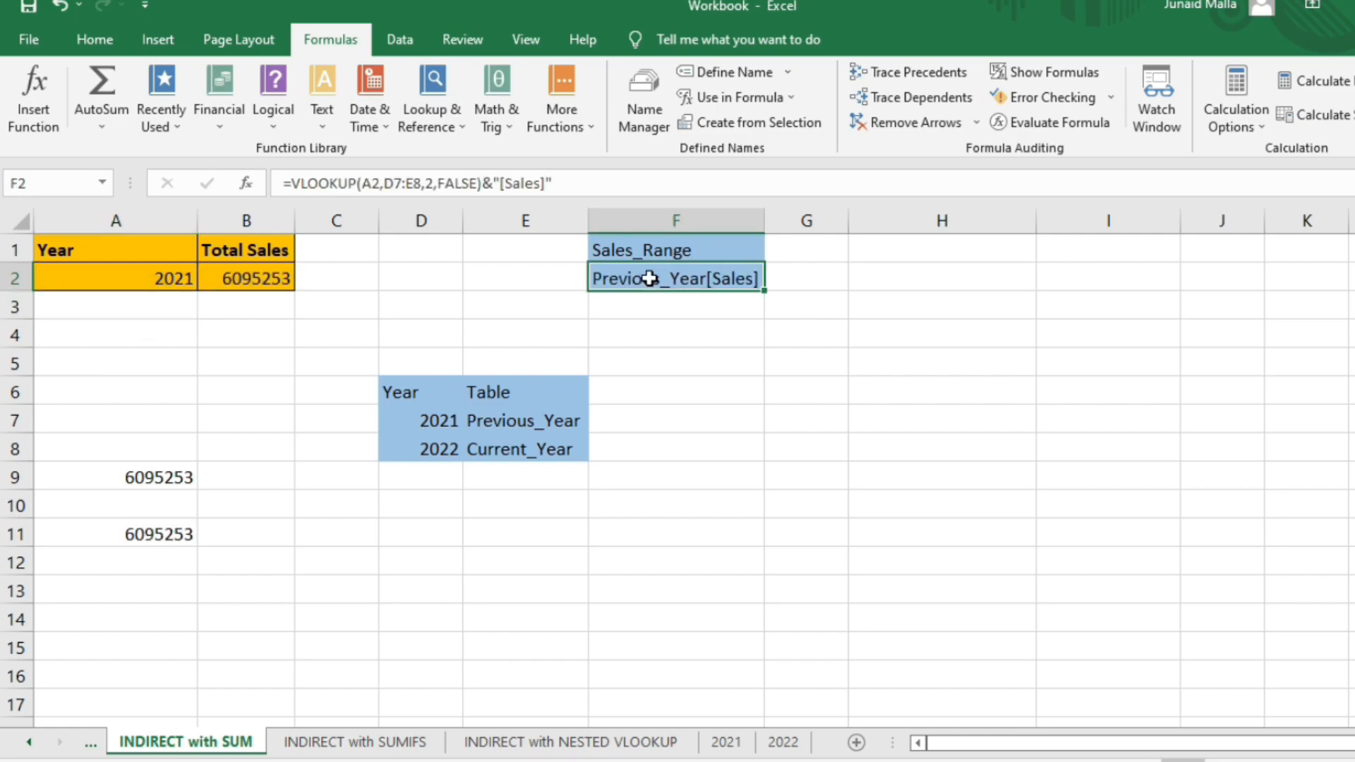
double_click(643, 267)
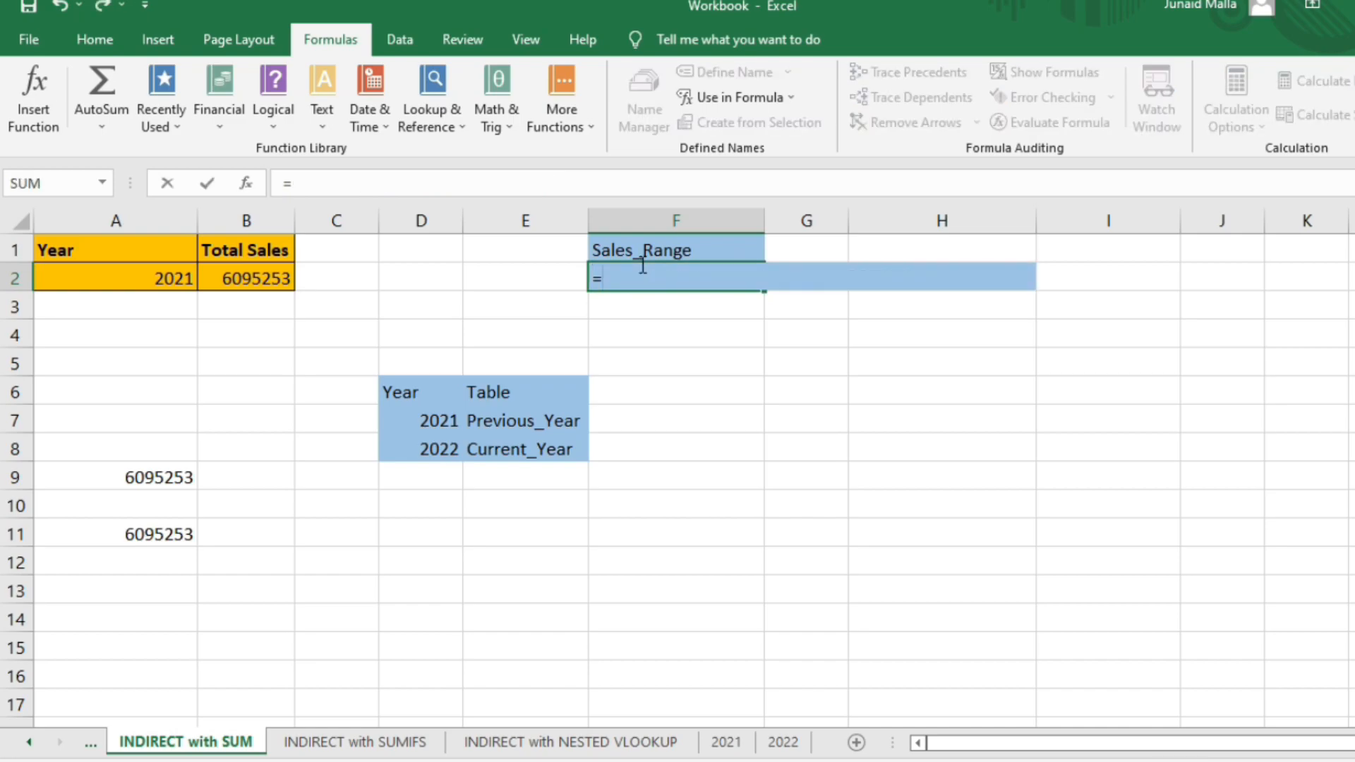
type("vloo")
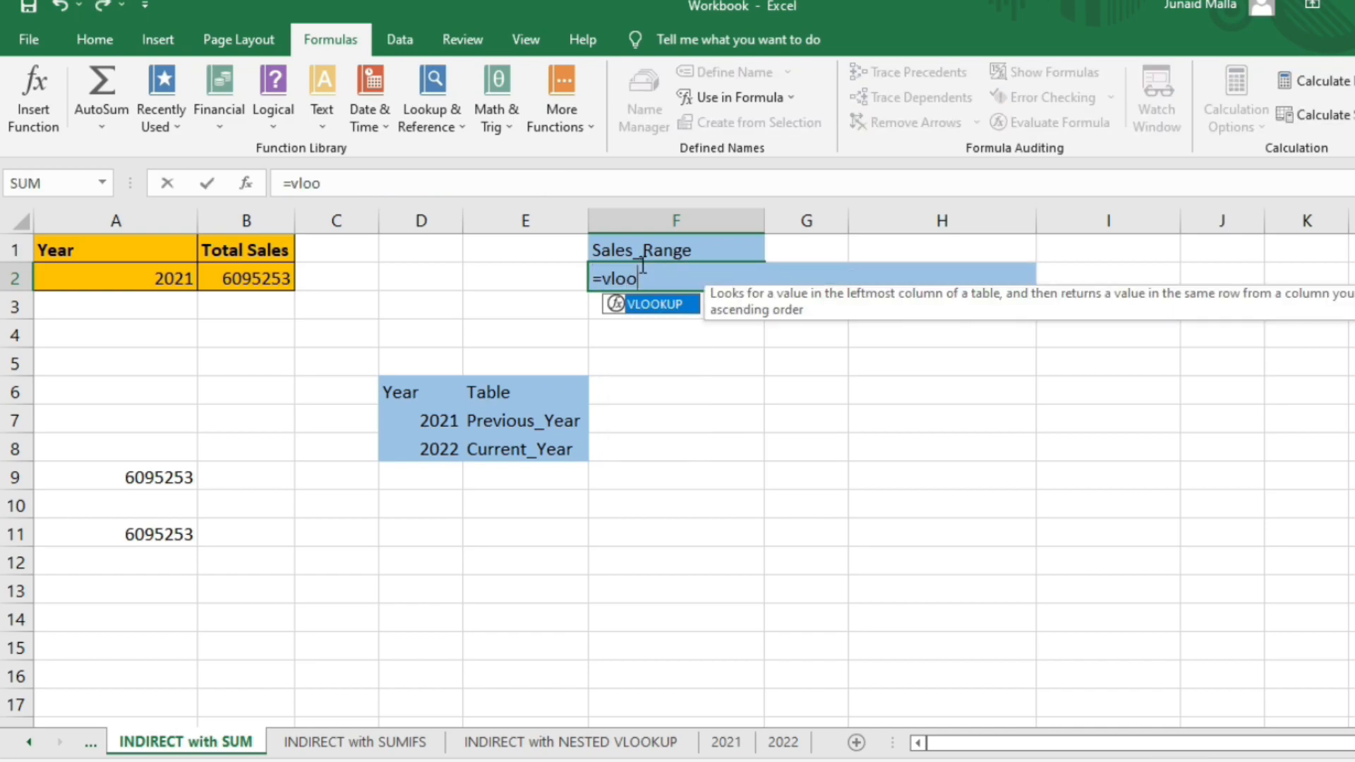
double_click(648, 303)
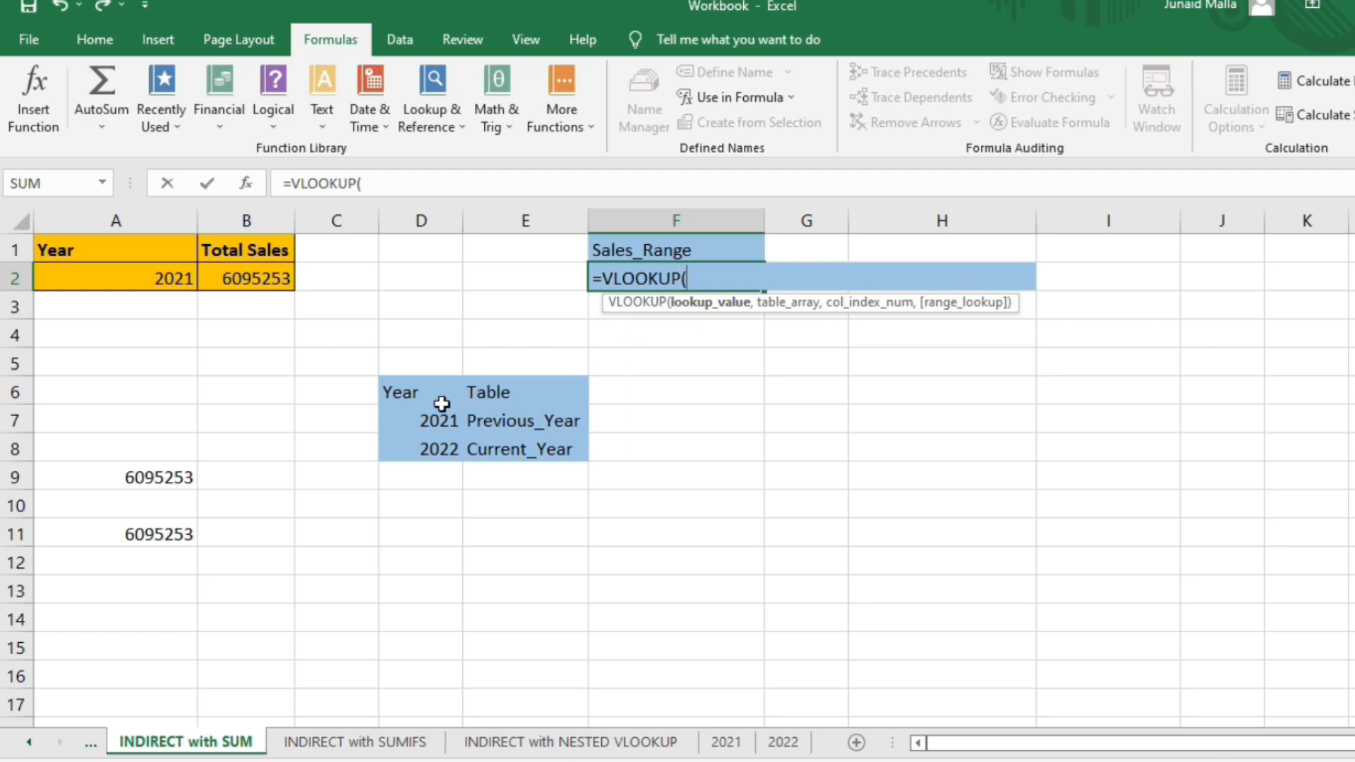
left_click(158, 275)
type(",")
left_click_drag(424, 391, 544, 449)
type(",")
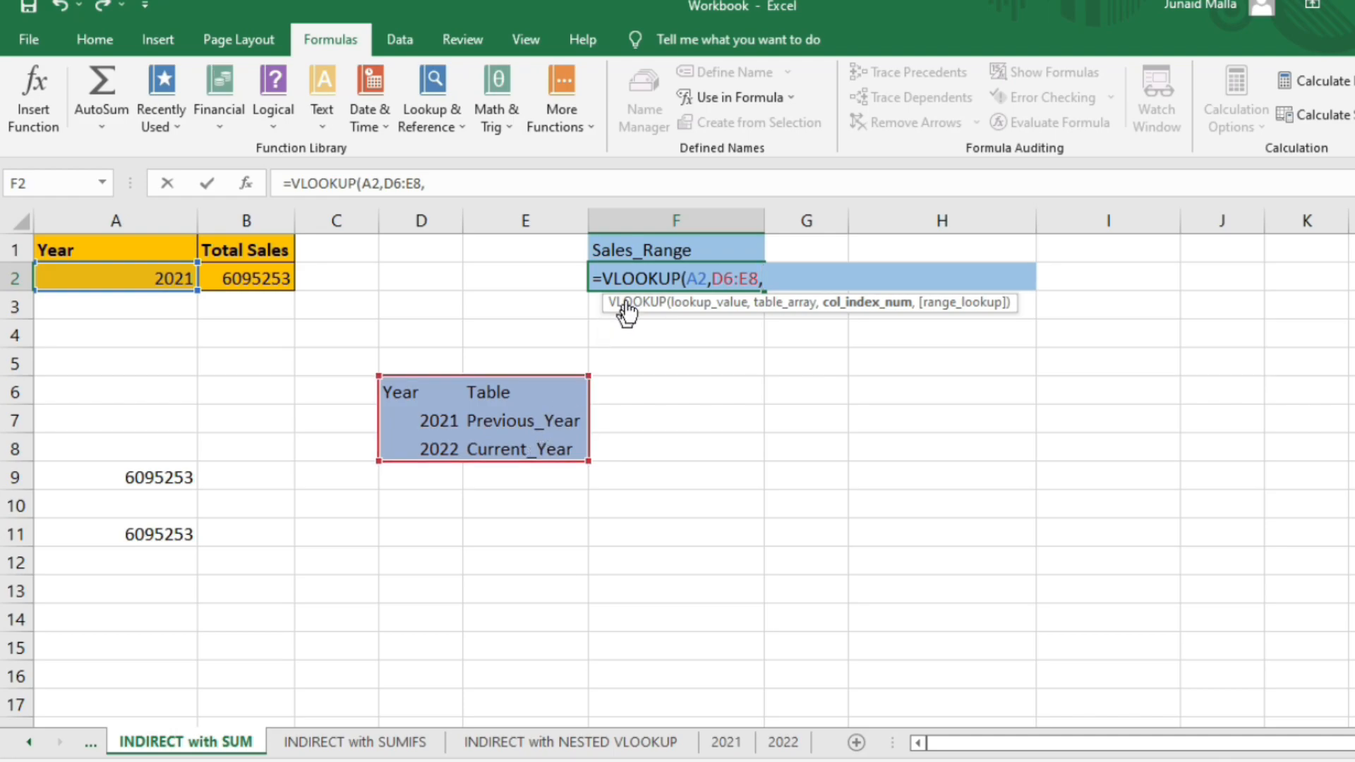
type("2,")
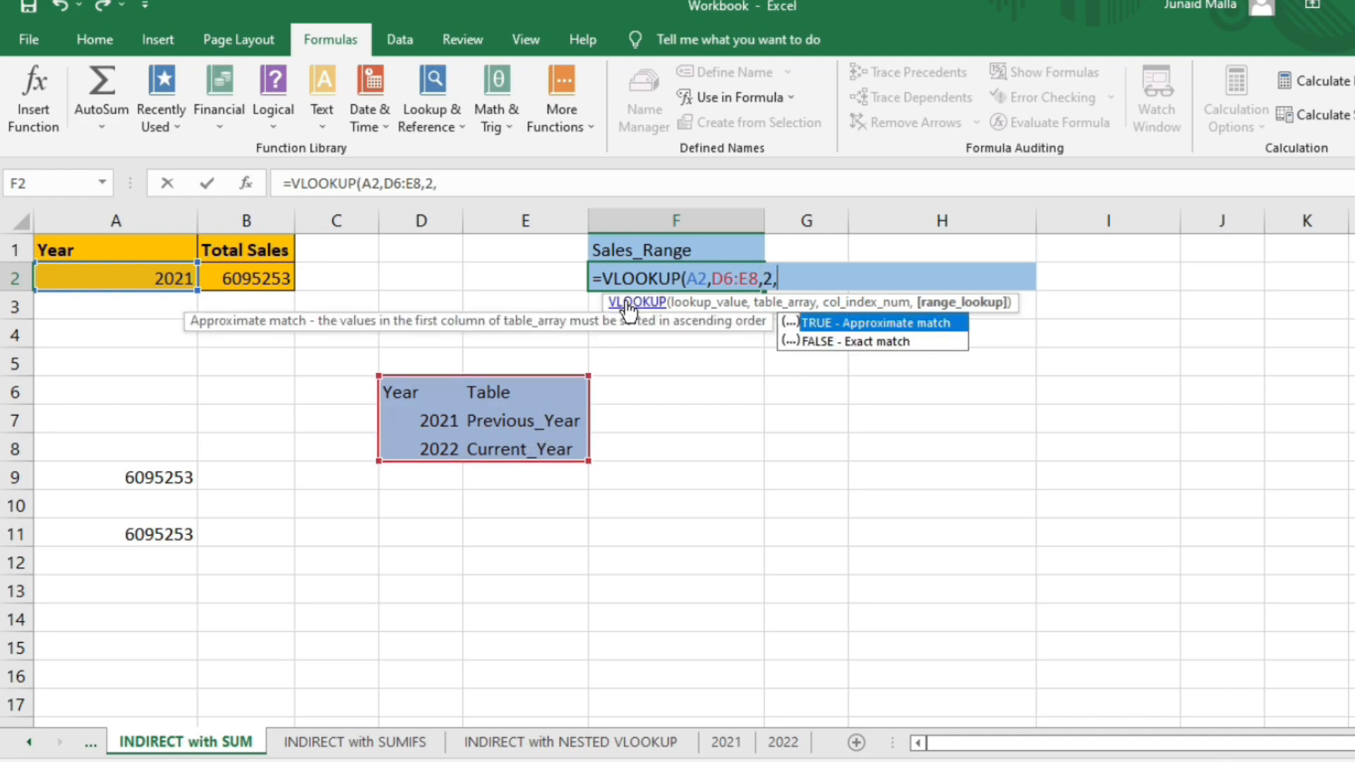
double_click(850, 342)
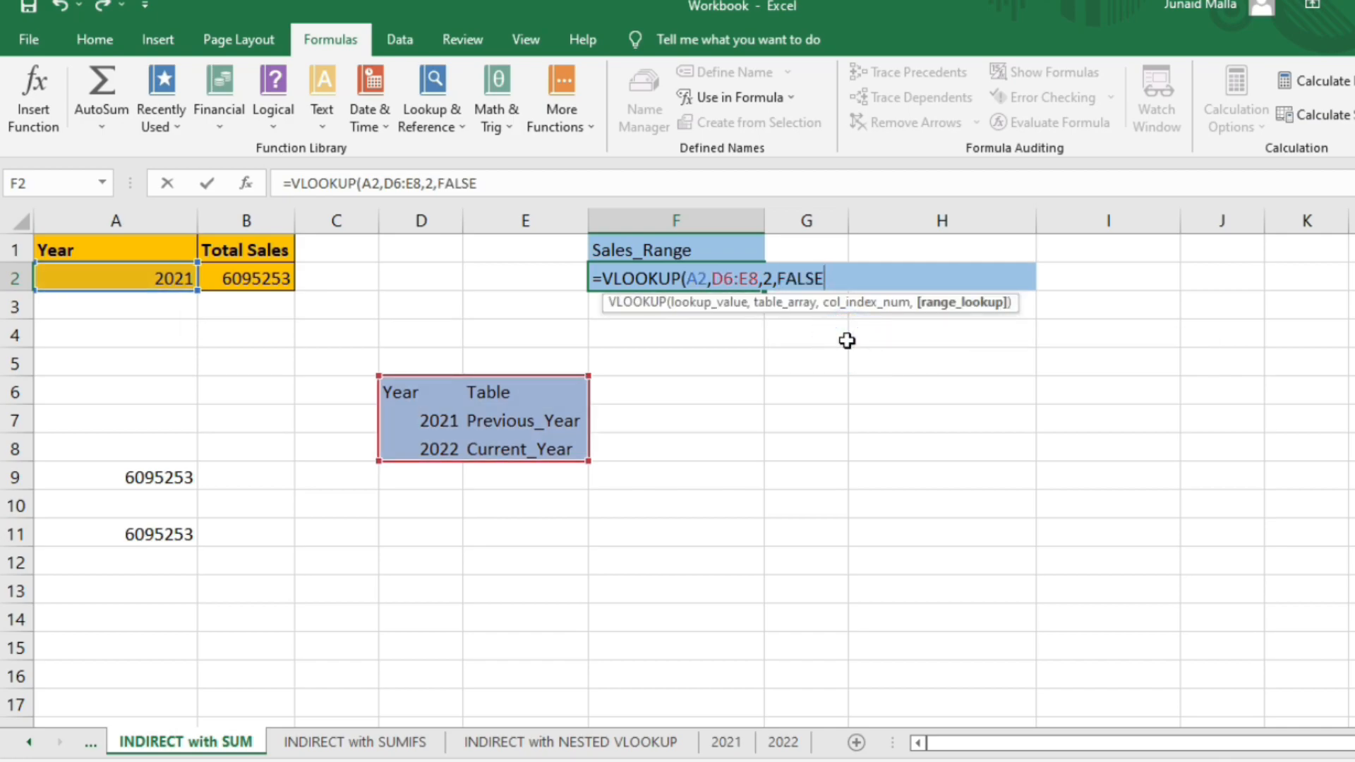
type(")&")
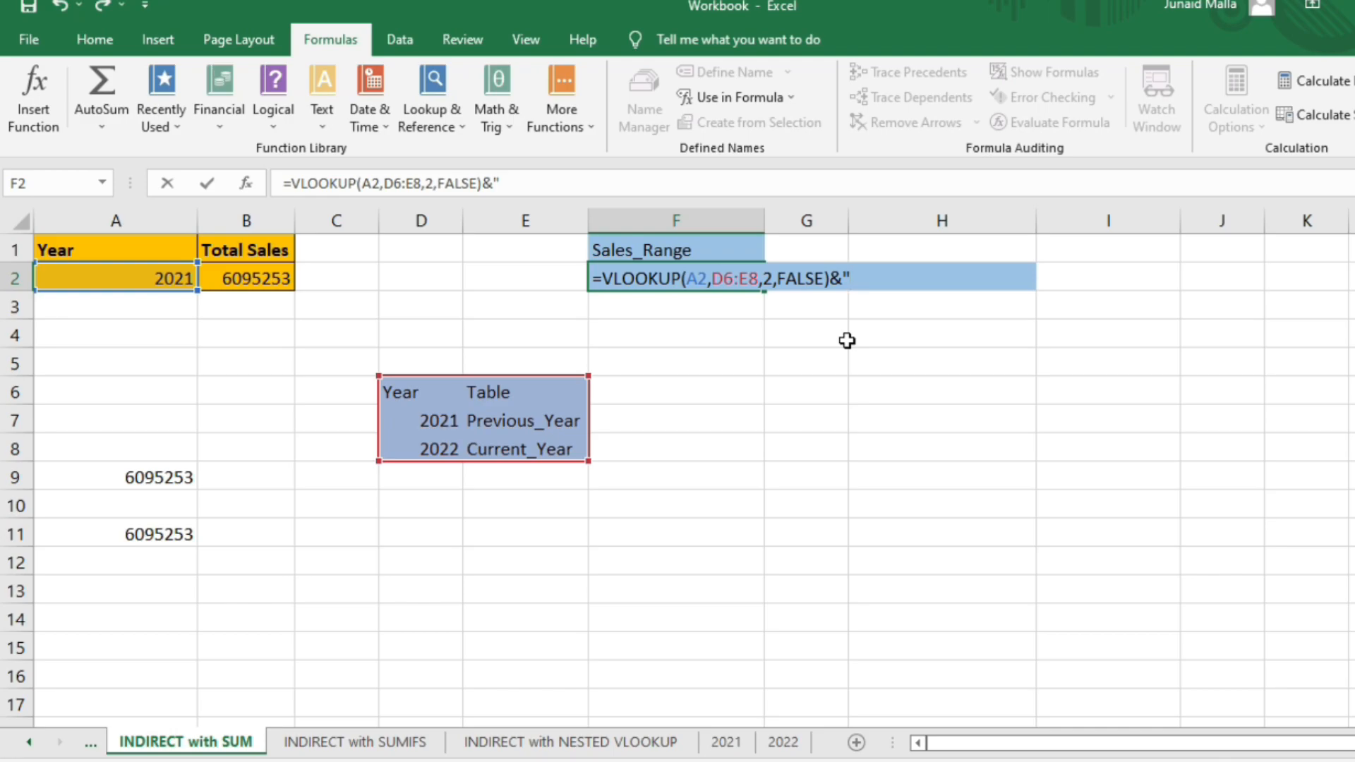
type("es")
- Enclose Sales in square brackets in the F2 formula so it reads =VLOOKUP(A2,D6:E8,2,FALSE)&"[Sales]"
double_click(850, 278)
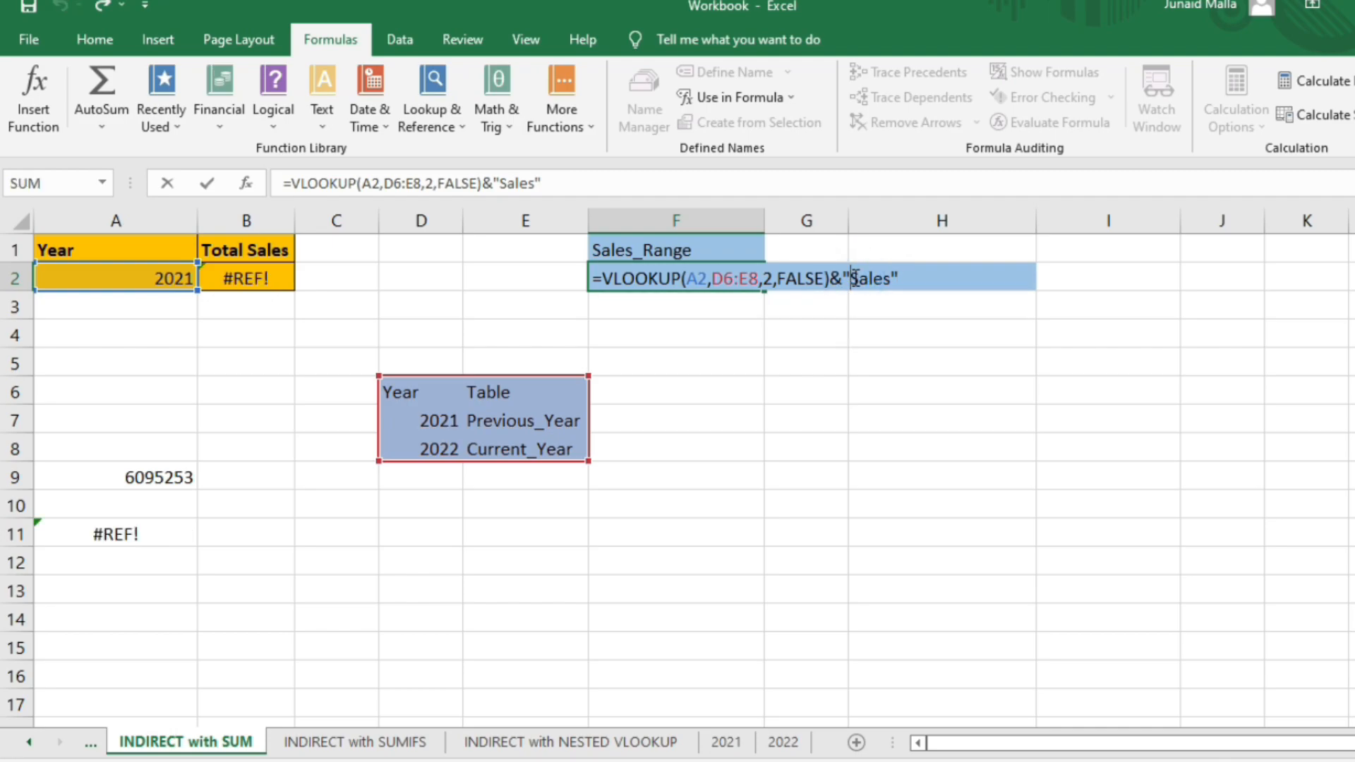
type("[")
left_click(898, 280)
type("]")
key("Return")
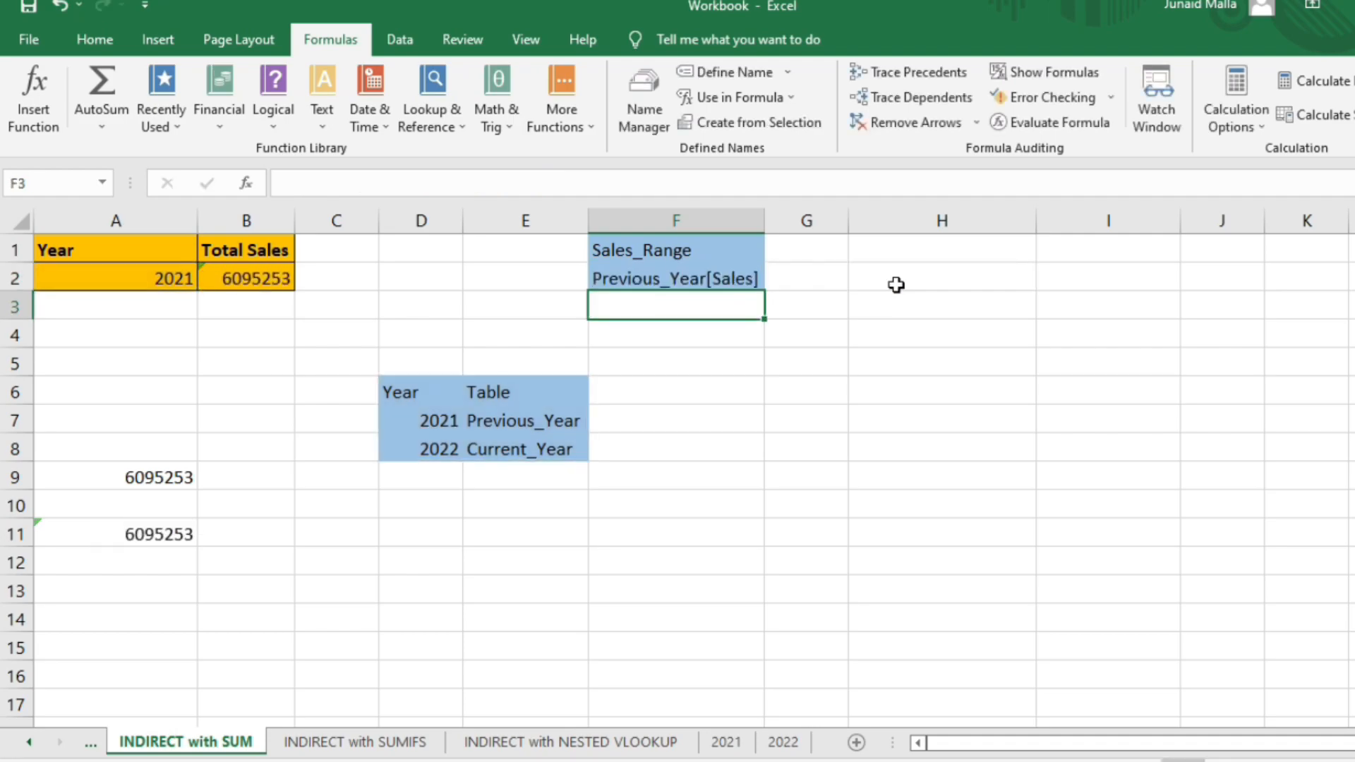
left_click(671, 277)
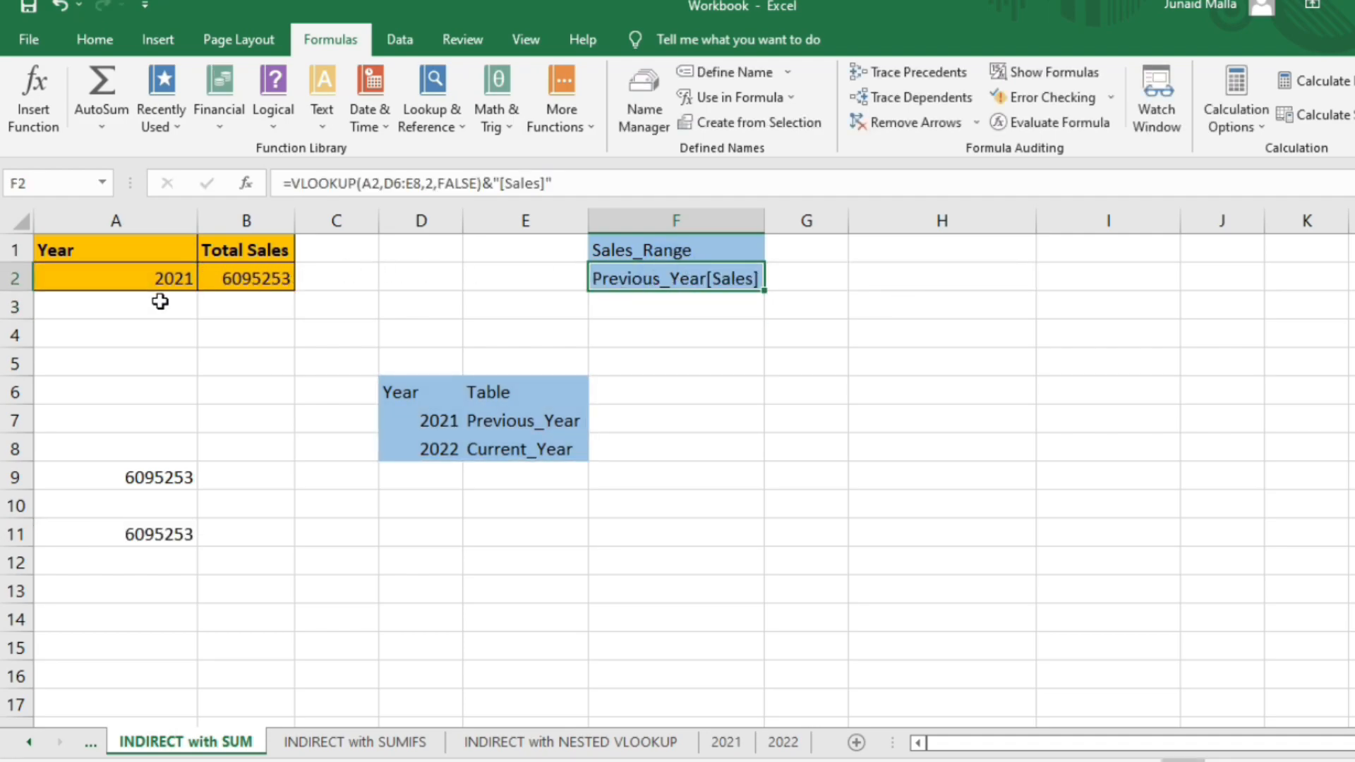
- Set the Year in A2 to 2022 and check the Sales_Range in F2 and Total Sales in B2
left_click(172, 276)
left_click(208, 280)
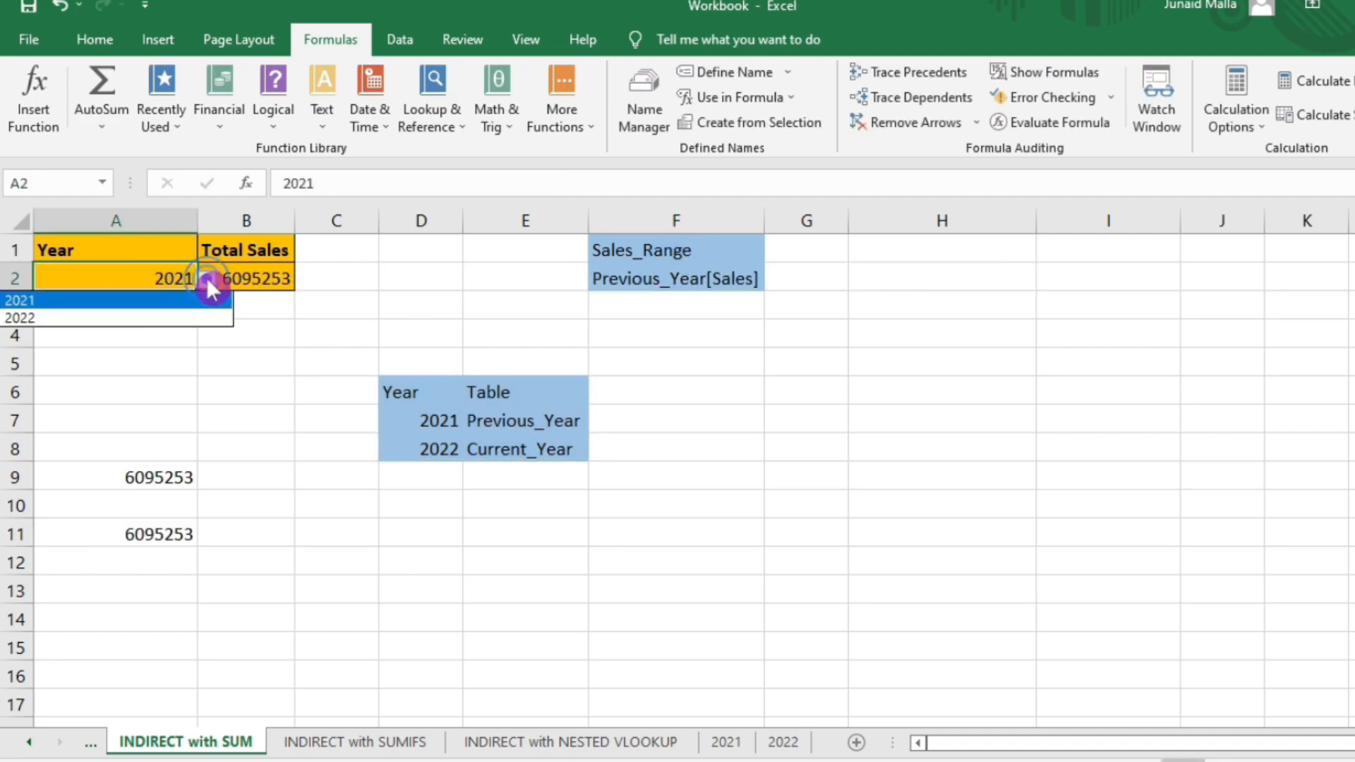
left_click(151, 319)
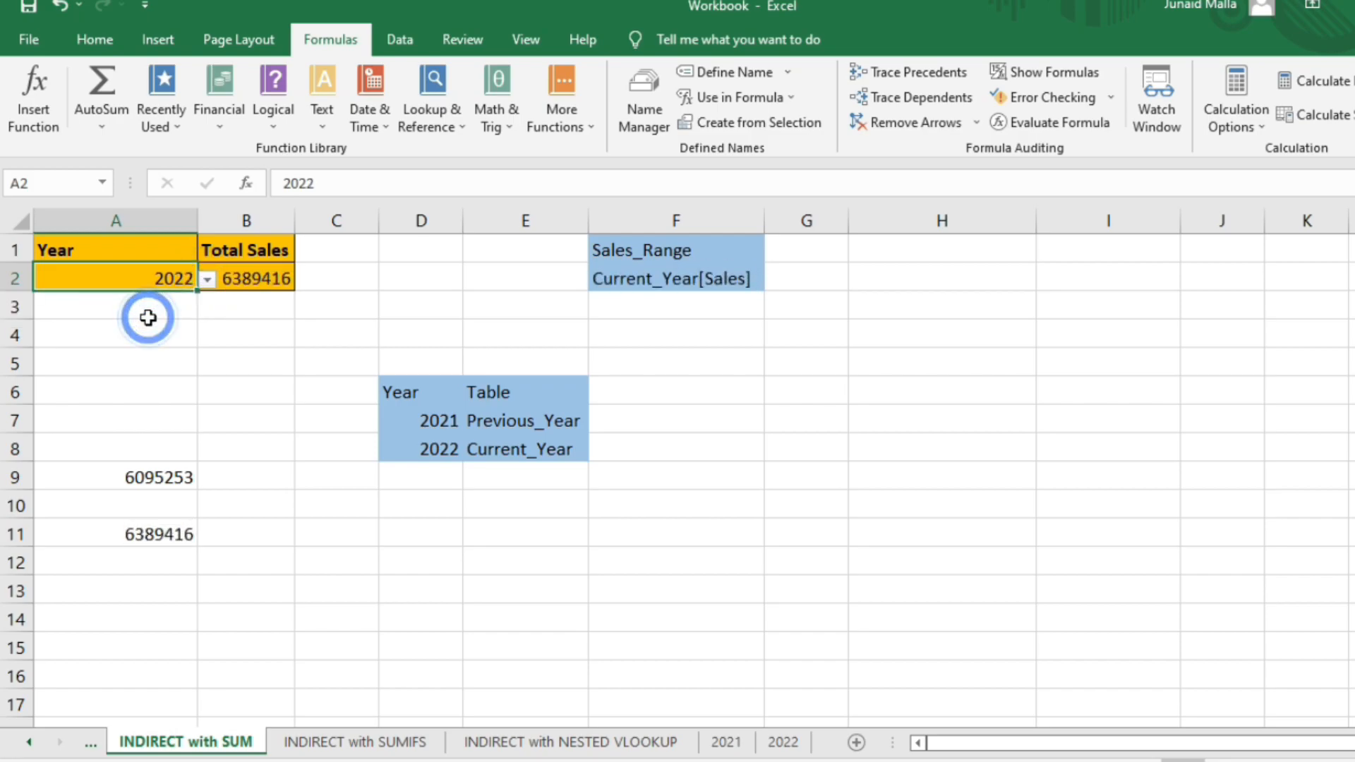
left_click(710, 279)
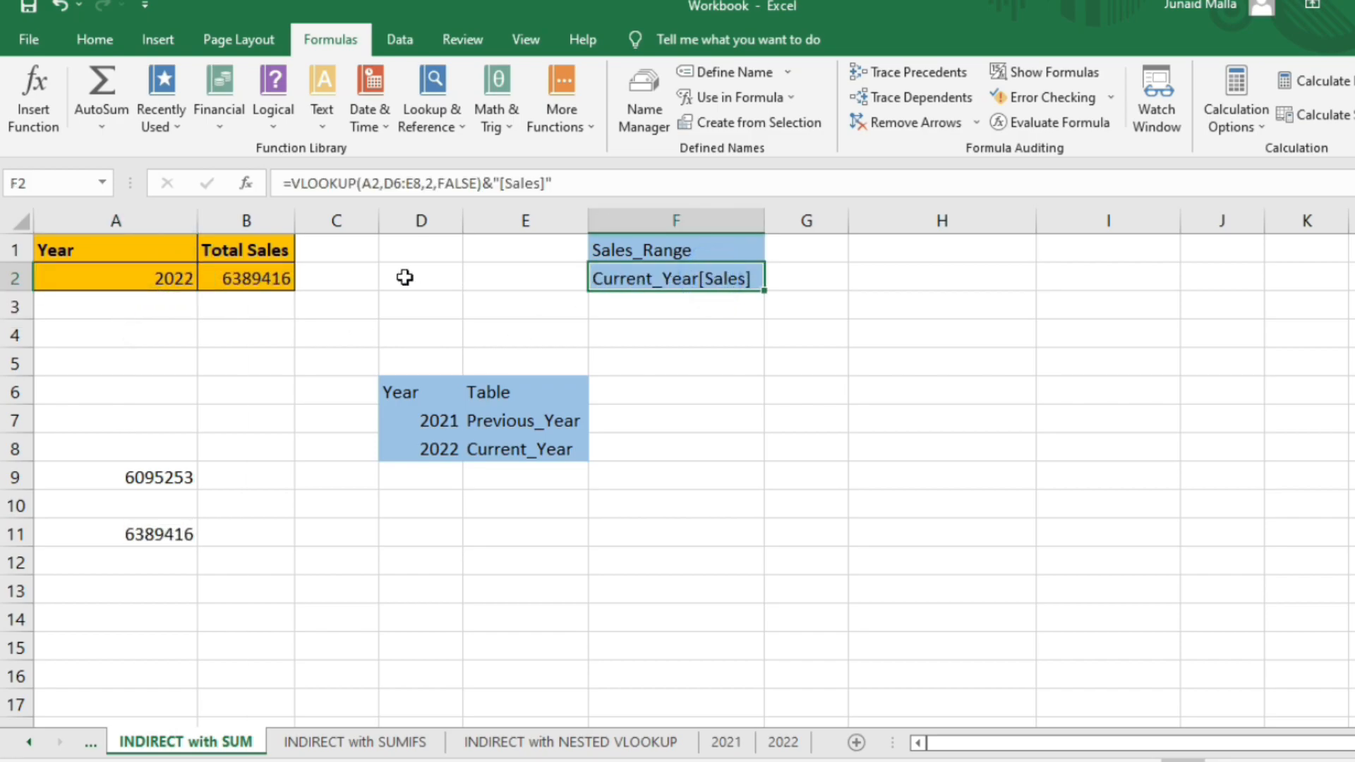
left_click(254, 286)
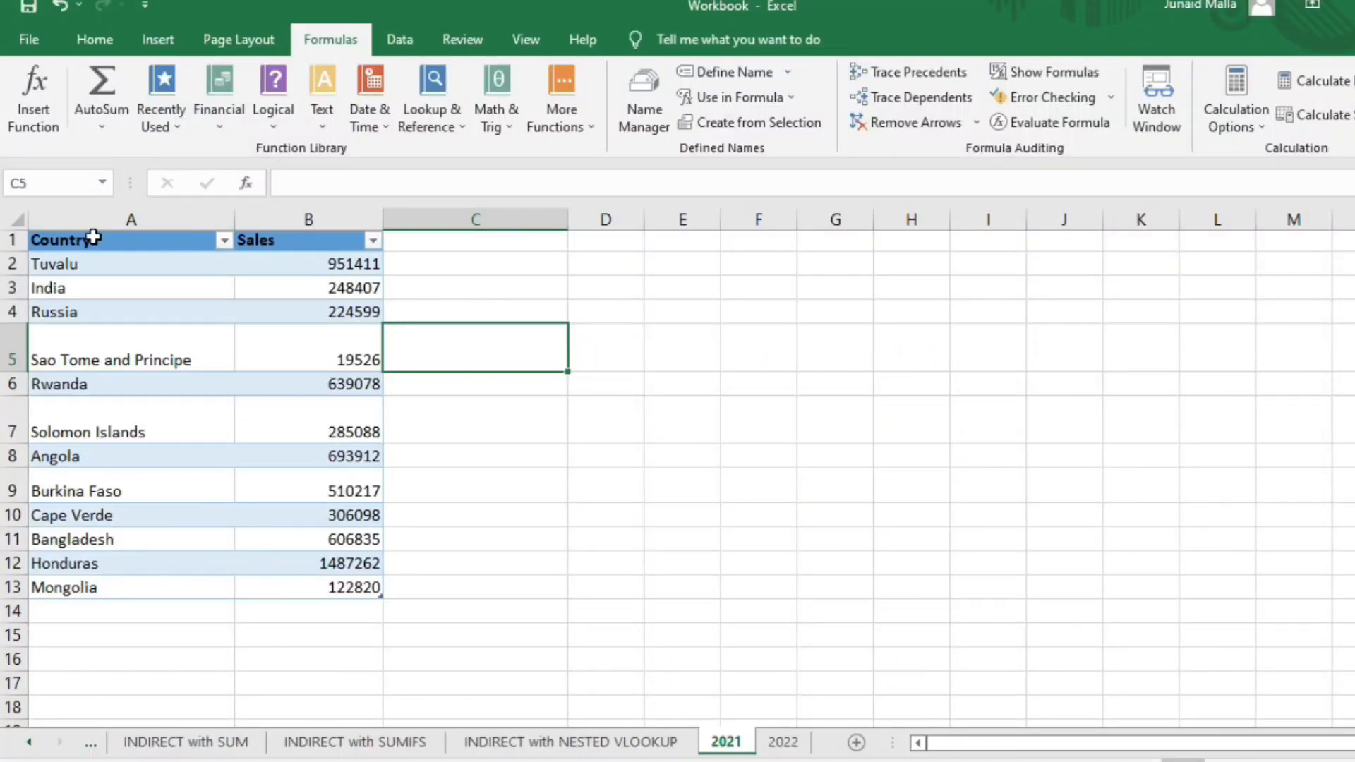
- Review the Country and Sales table on the 2021 sheet, and set Country in A3 of the INDIRECT with SUMIFS sheet to Russia
left_click_drag(94, 237, 282, 544)
left_click(314, 741)
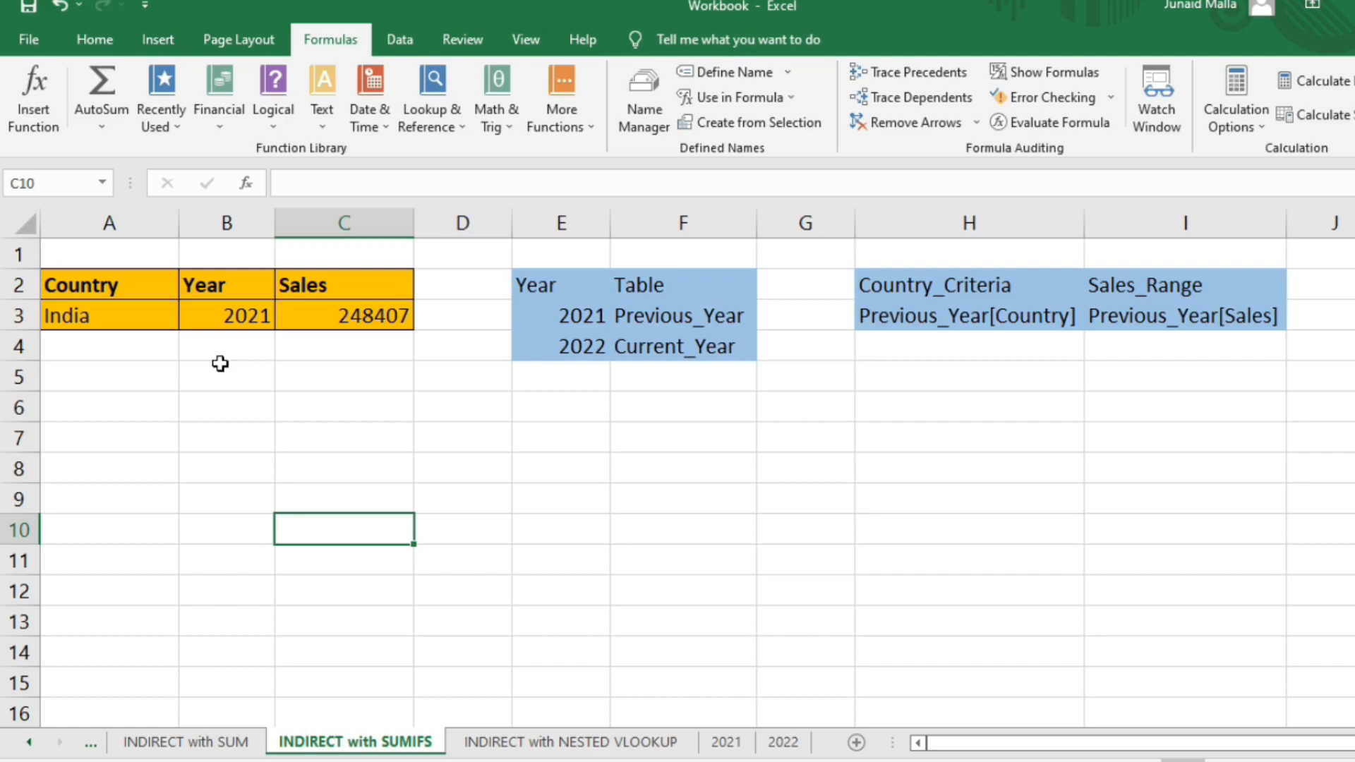
left_click(141, 314)
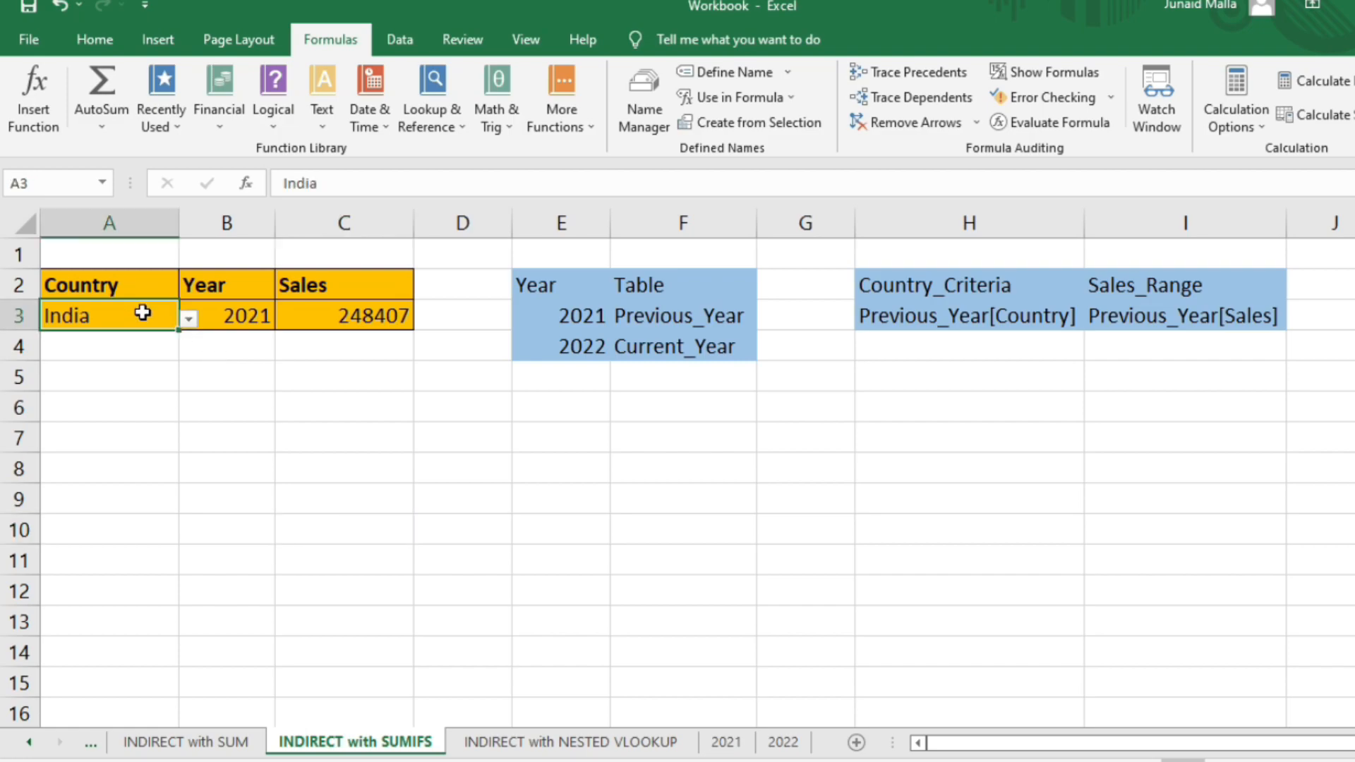
left_click(189, 321)
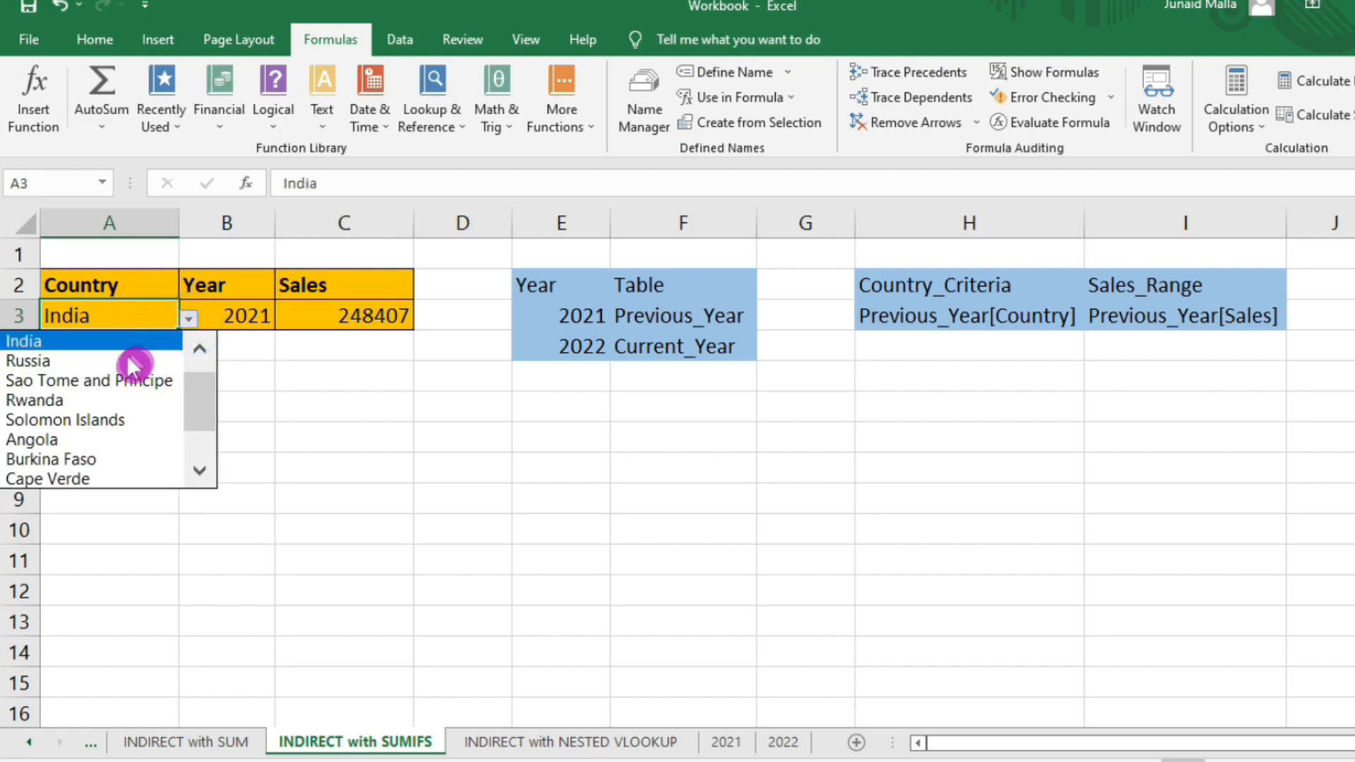
left_click(85, 360)
- Set the Year in cell B3 of the INDIRECT with SUMIFS sheet to 2022
left_click(226, 318)
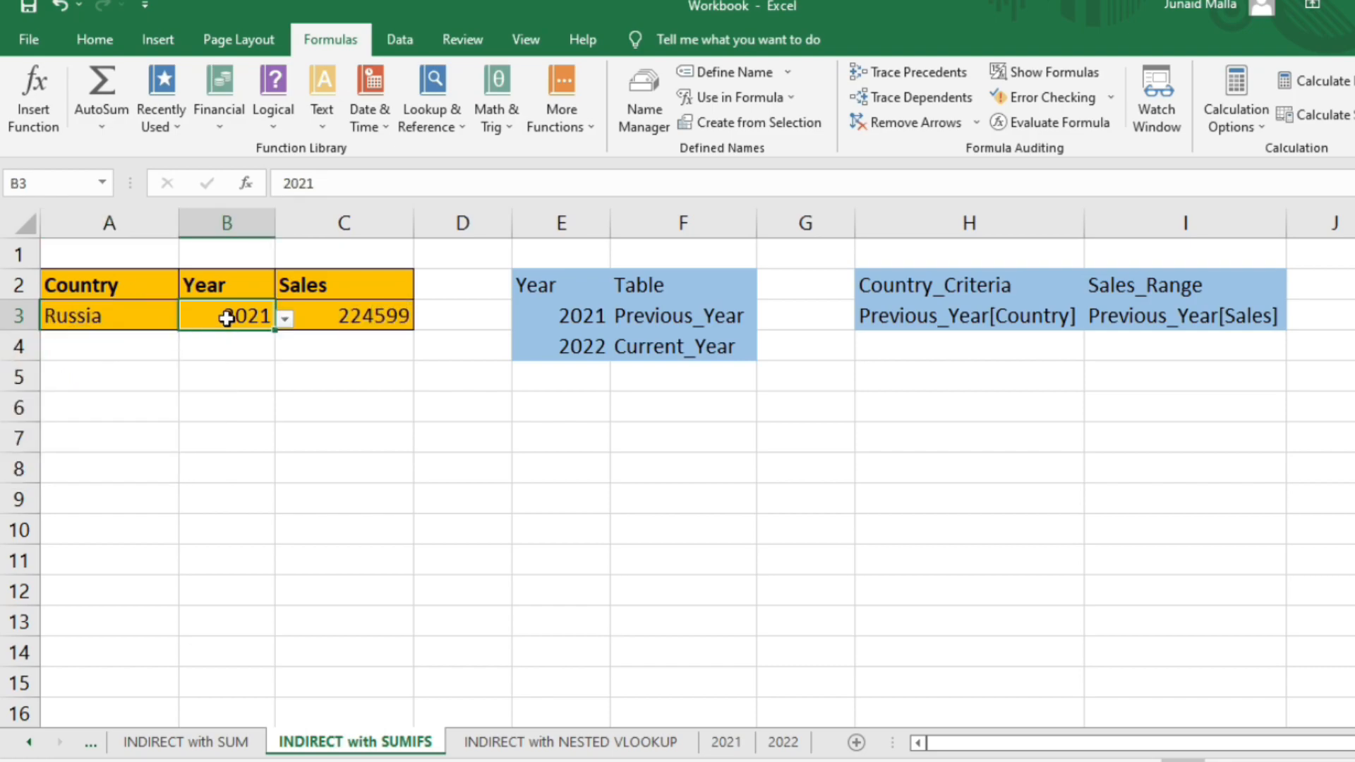
left_click(286, 318)
left_click(227, 362)
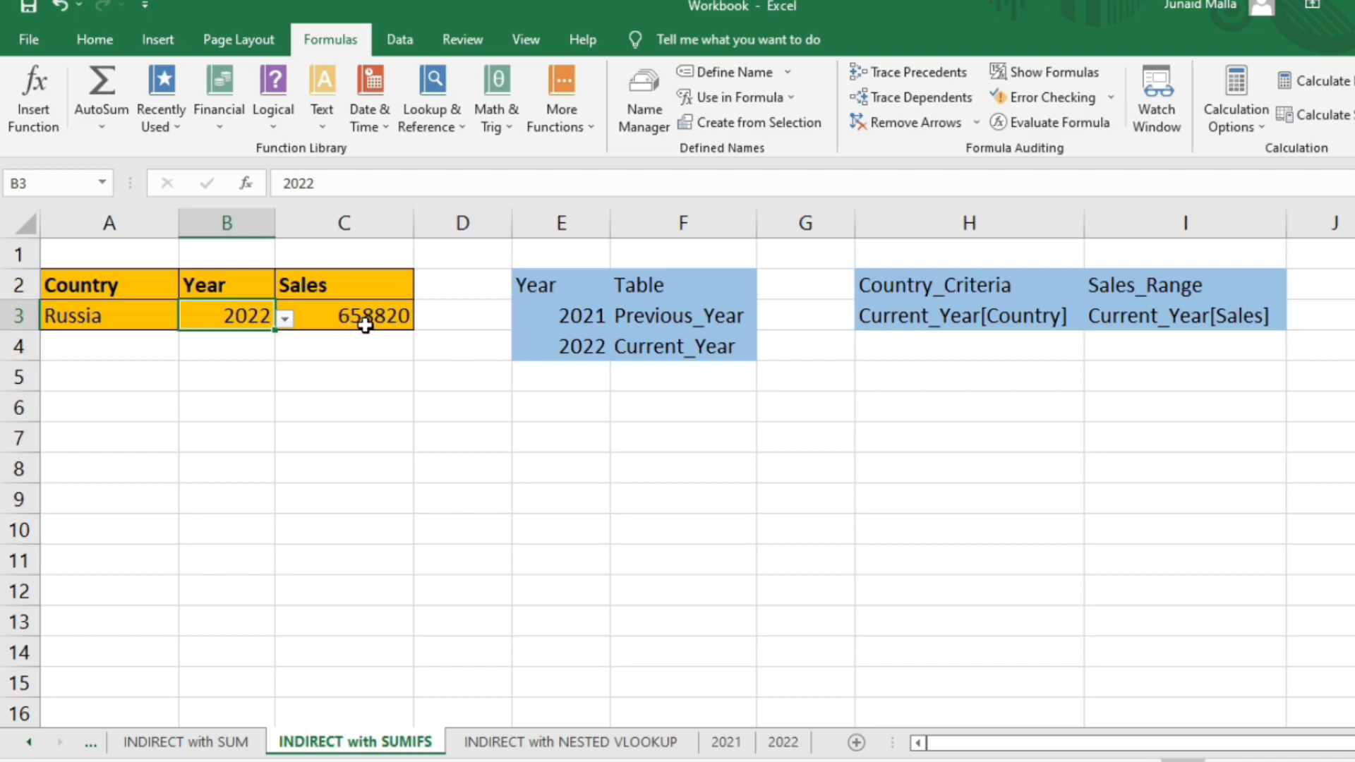
- Compare Russia's figure on the 2022 sheet with the Sales result on the INDIRECT with SUMIFS sheet
left_click(789, 746)
left_click(263, 422)
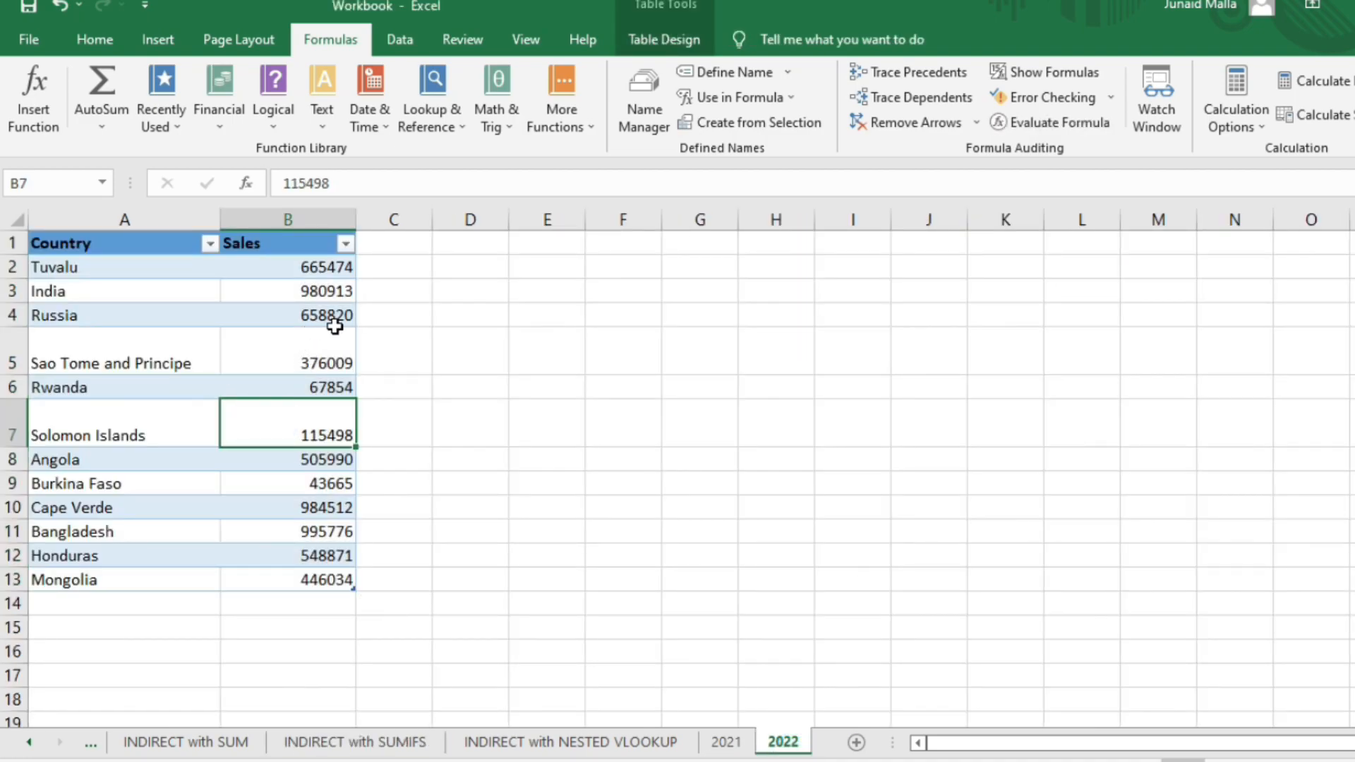
left_click(367, 743)
left_click(499, 742)
left_click(410, 742)
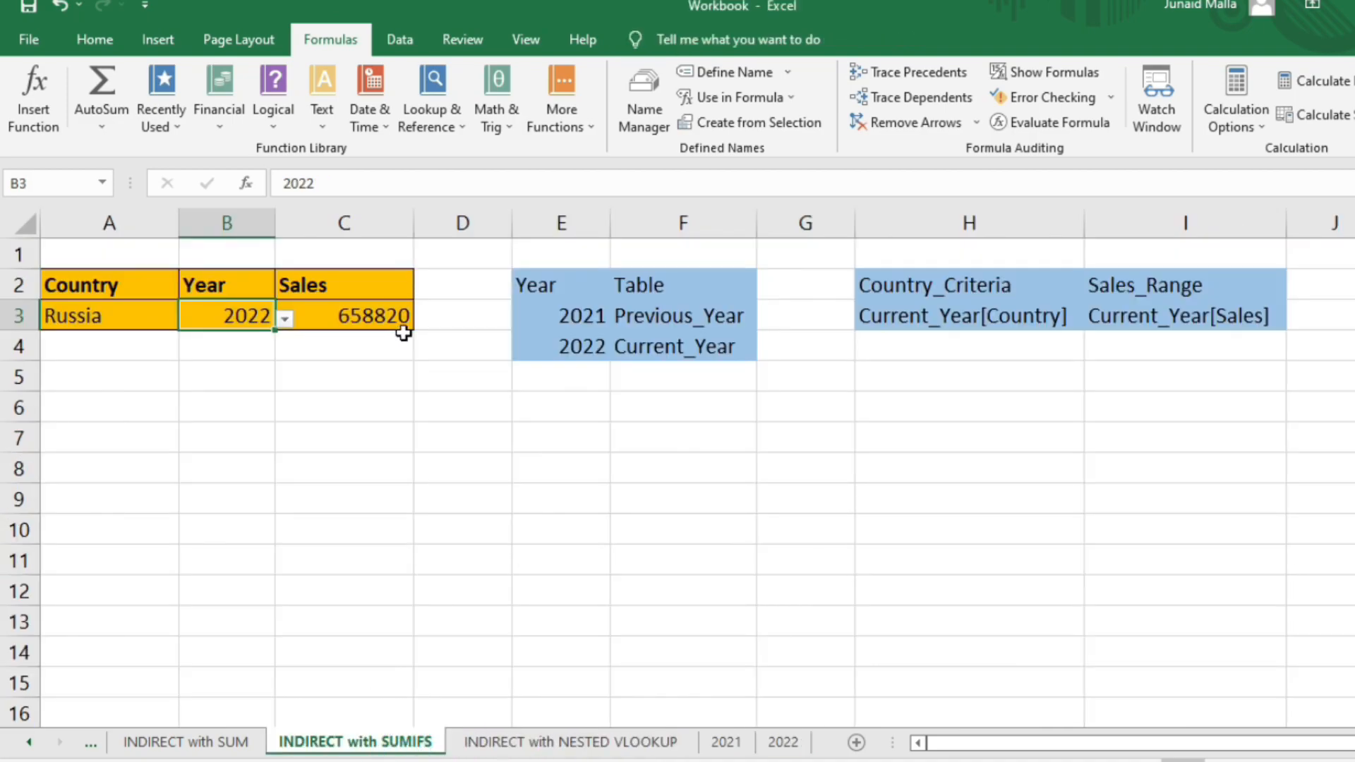
left_click(463, 376)
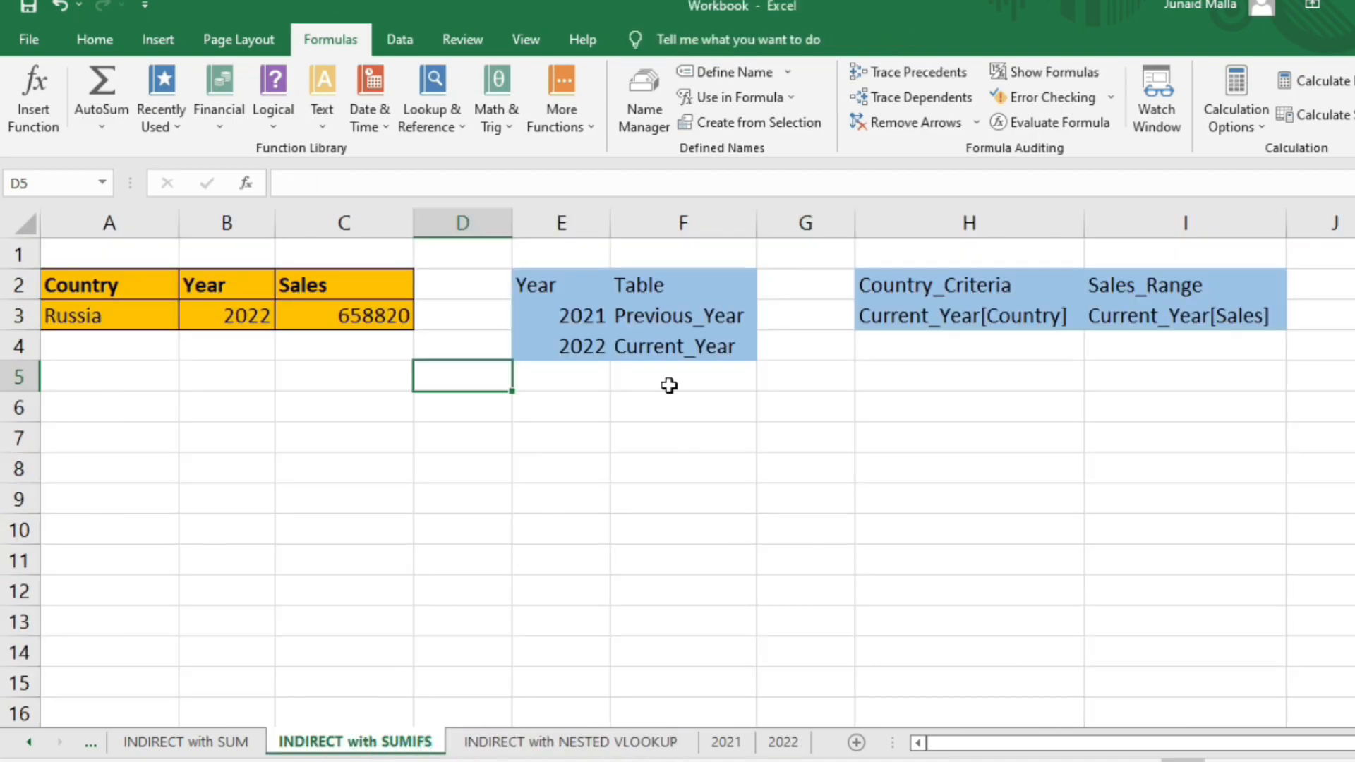
- Switch the Year in B3 to 2021 and back to 2022 to see the Sales, Country_Criteria and Sales_Range cells respond
left_click(839, 405)
left_click(288, 321)
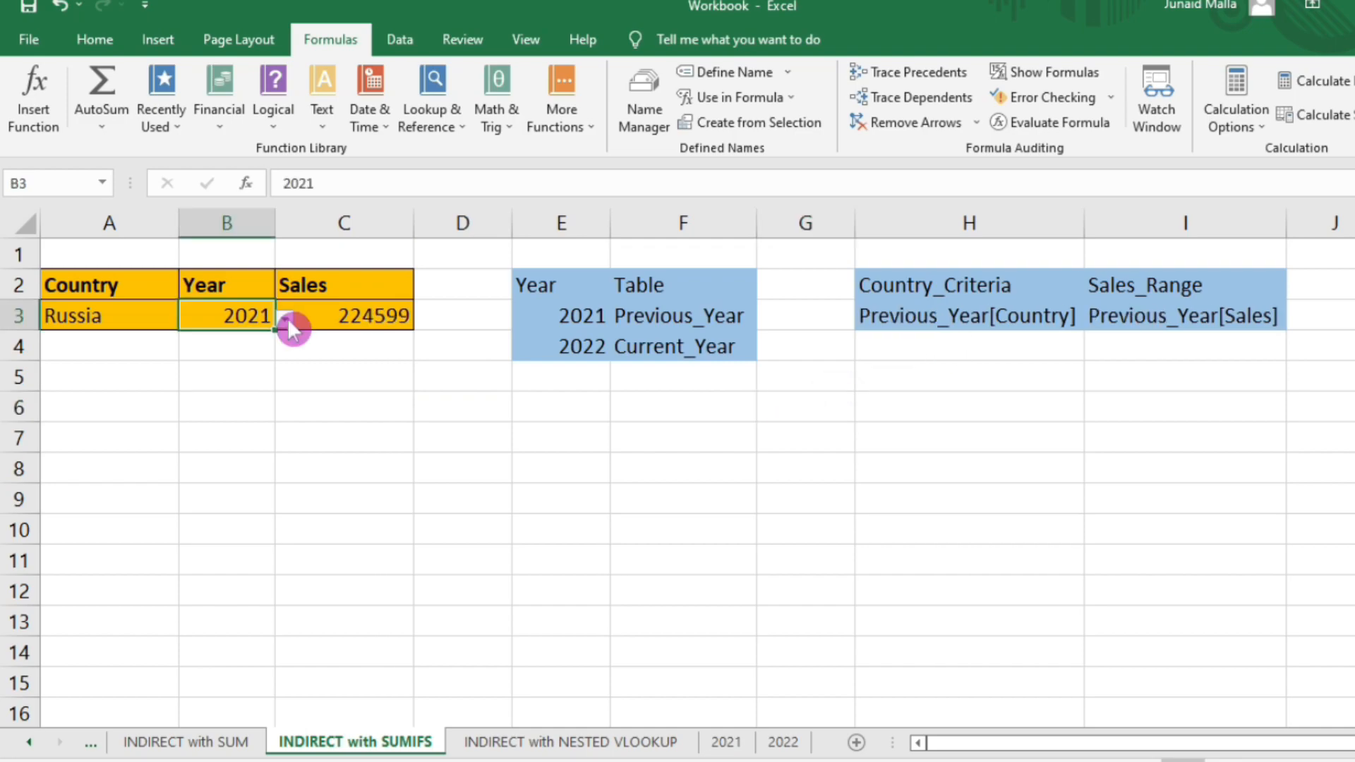
left_click(287, 319)
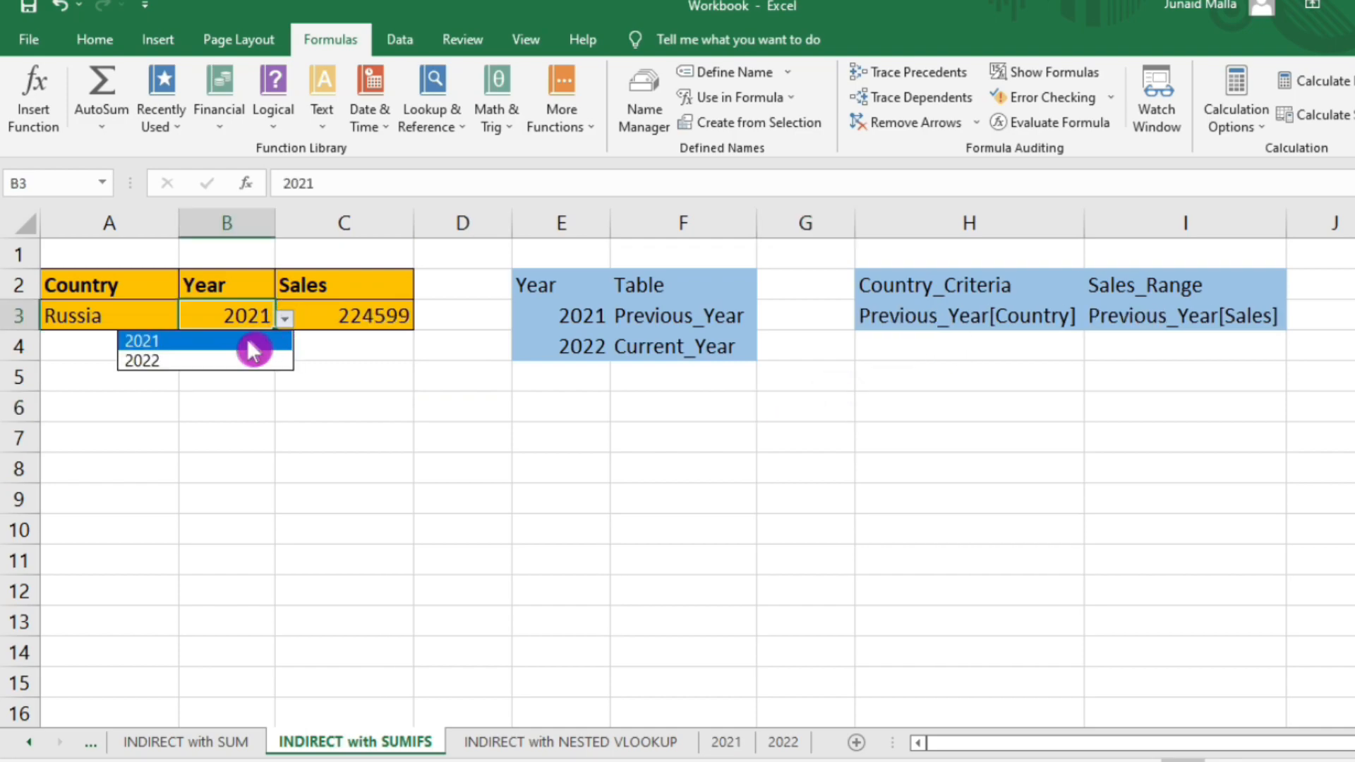
left_click(226, 361)
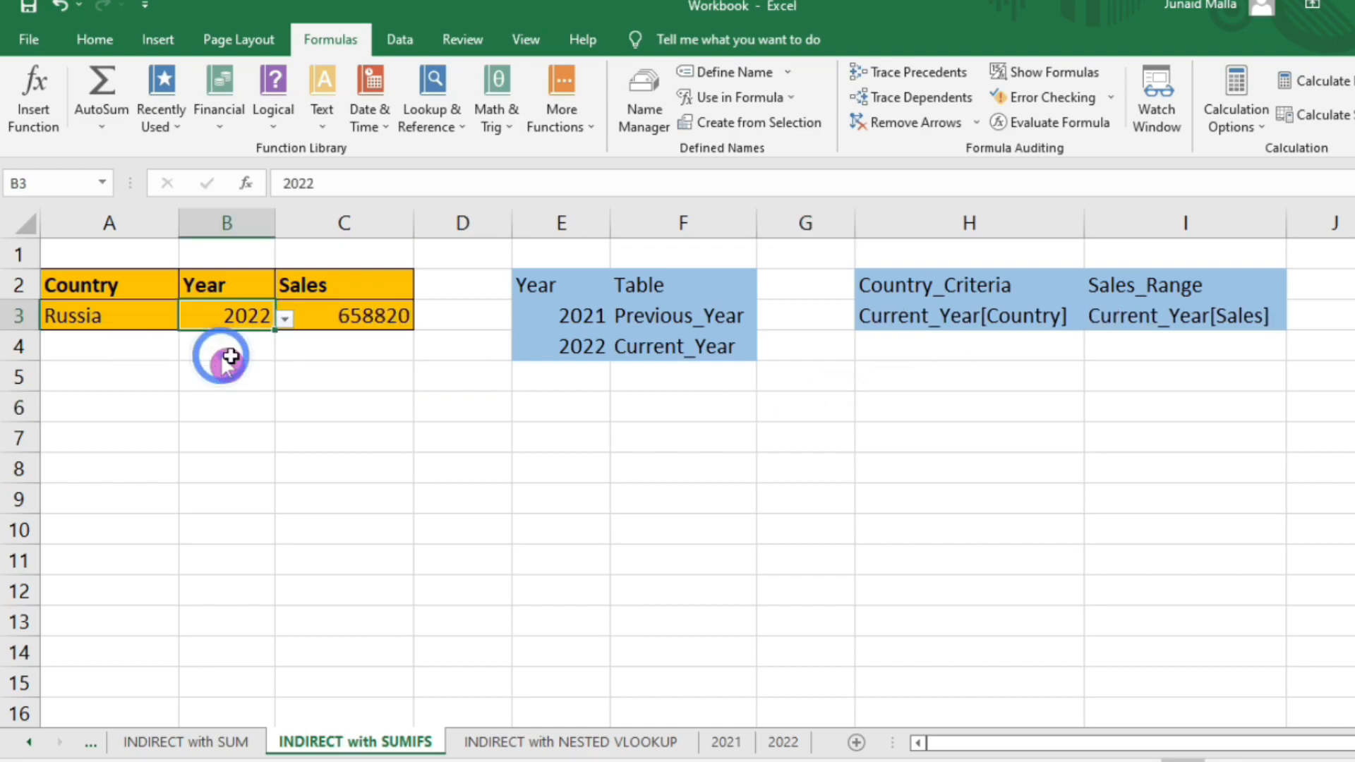
- Inspect the Country_Criteria and Sales_Range formulas in H3 and I3, and set the Year in B3 to 2021
left_click(994, 318)
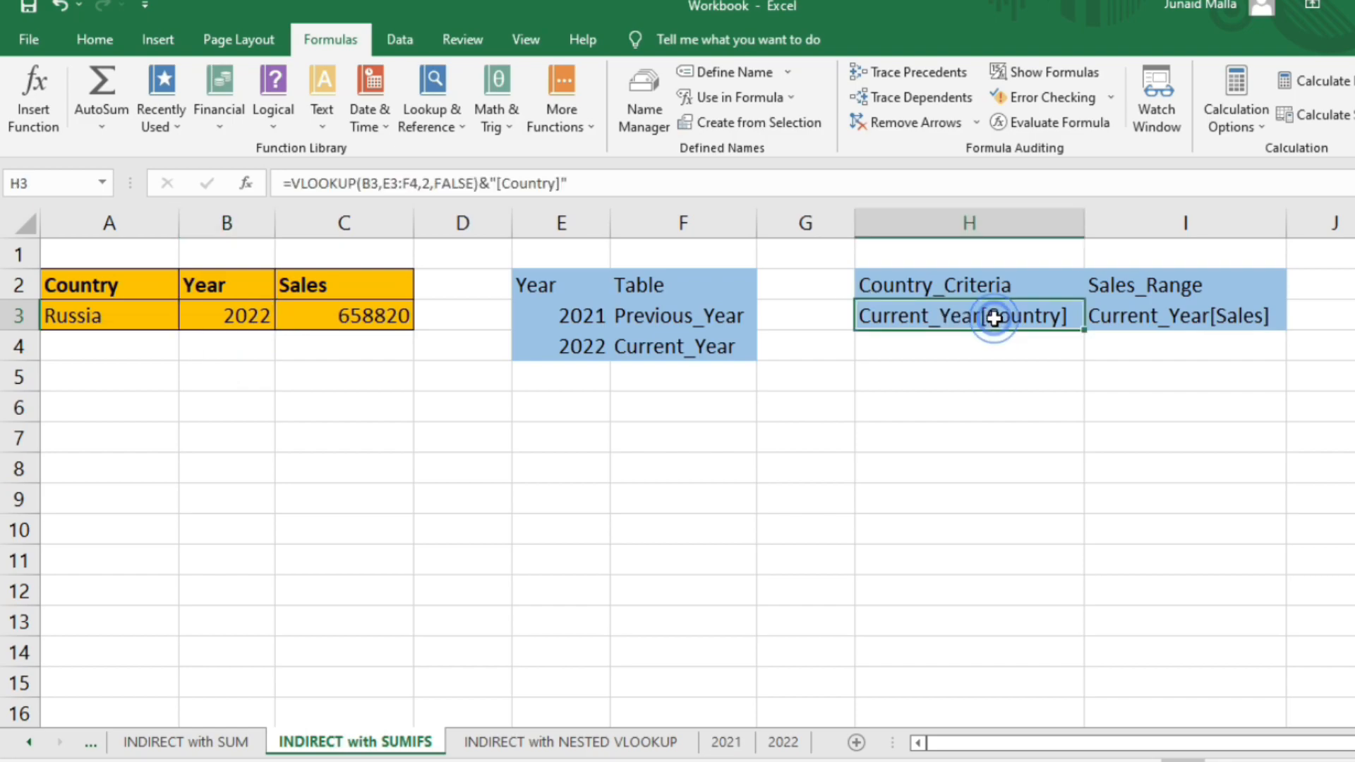
left_click(1174, 315)
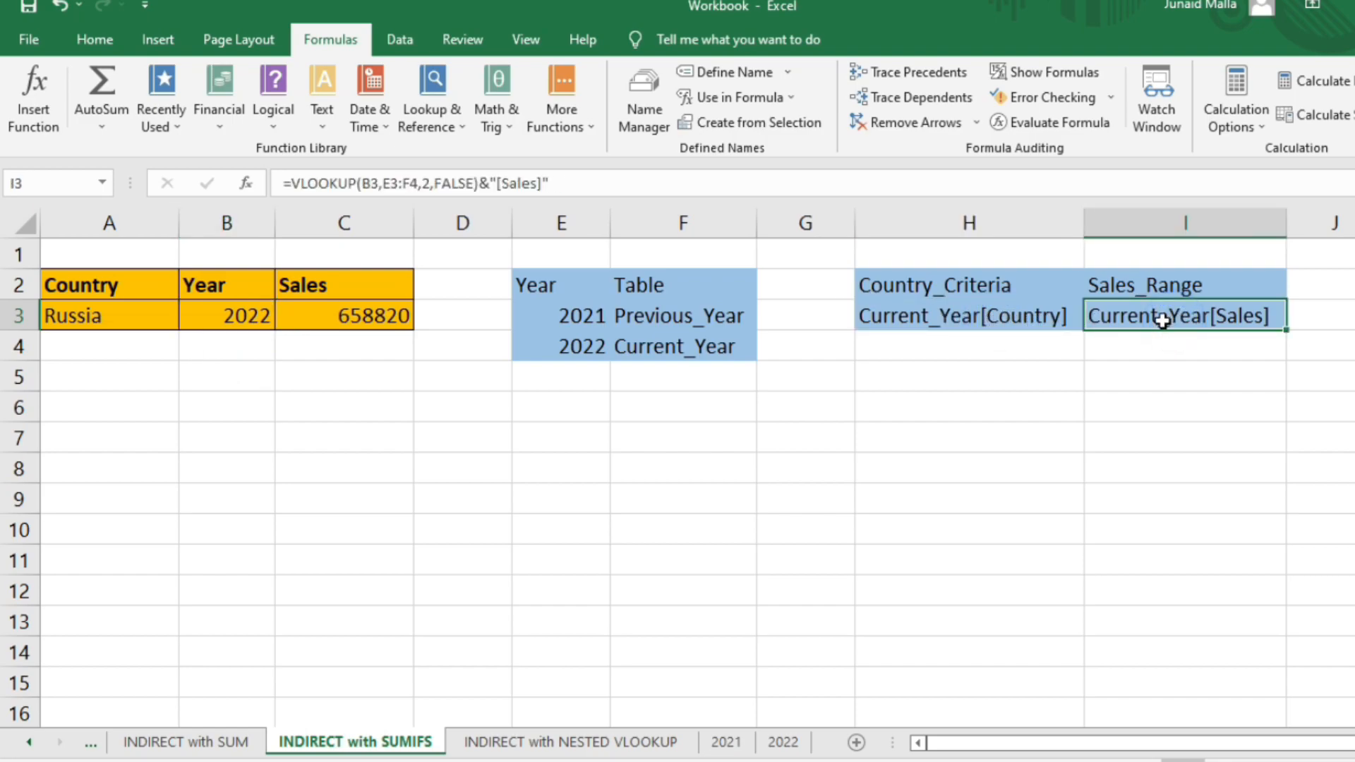
left_click(253, 314)
left_click(284, 321)
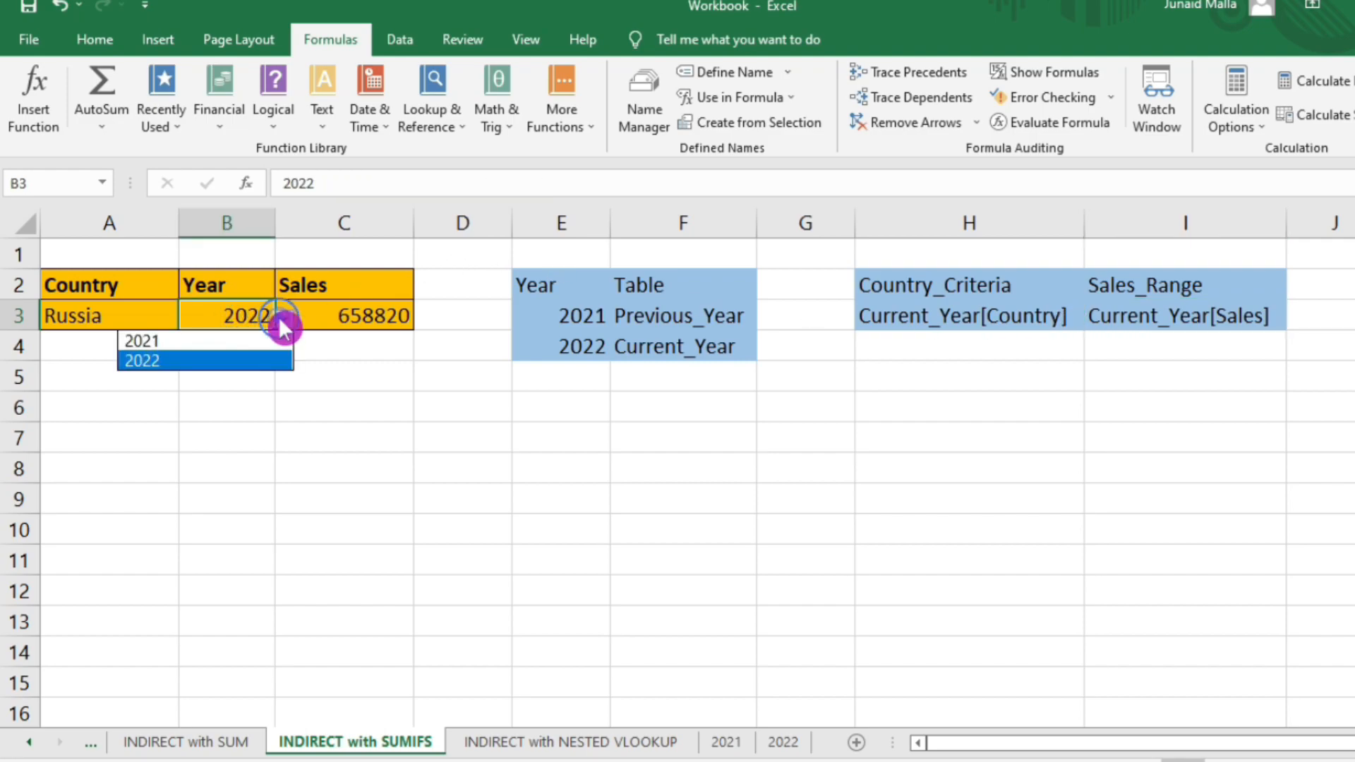
left_click(238, 342)
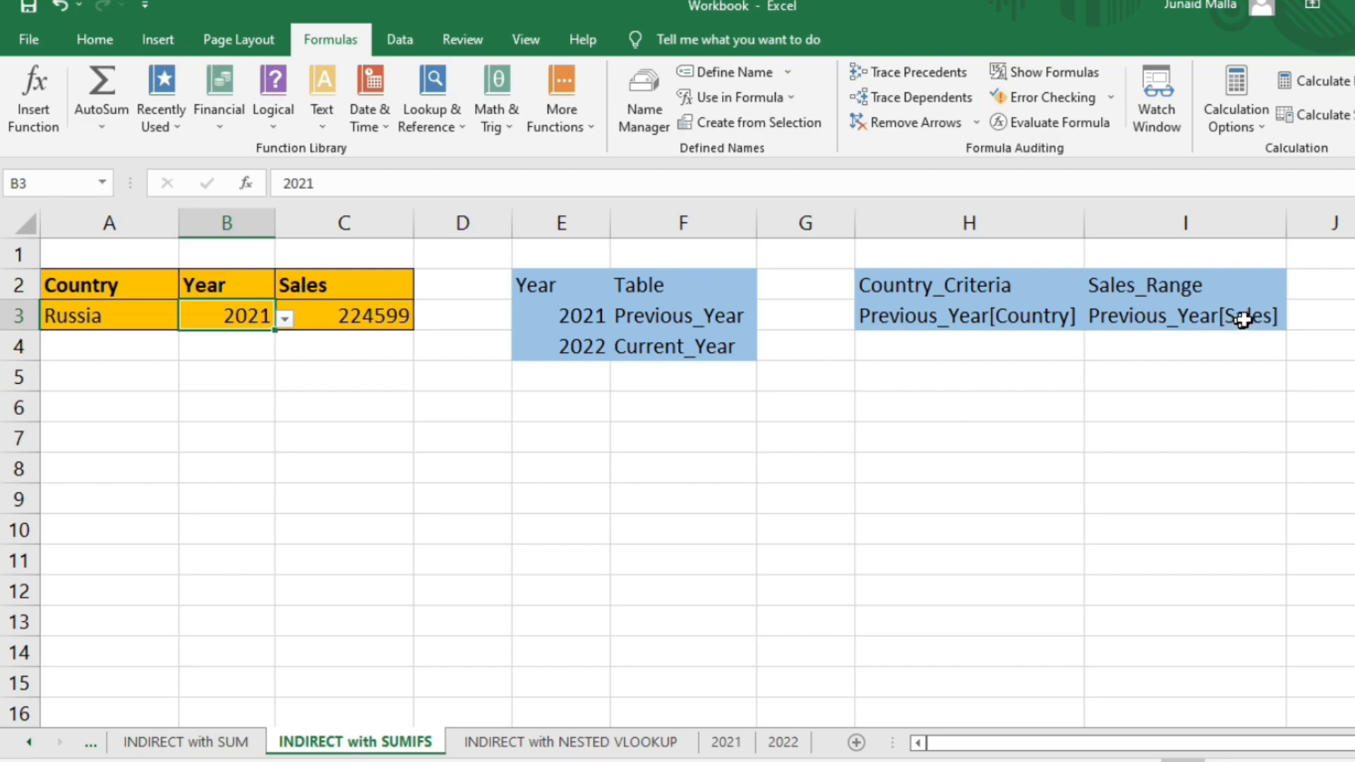
- Start a new VLOOKUP formula in the Country_Criteria cell H3 with lookup value B3 and table array E3:F4
left_click(984, 315)
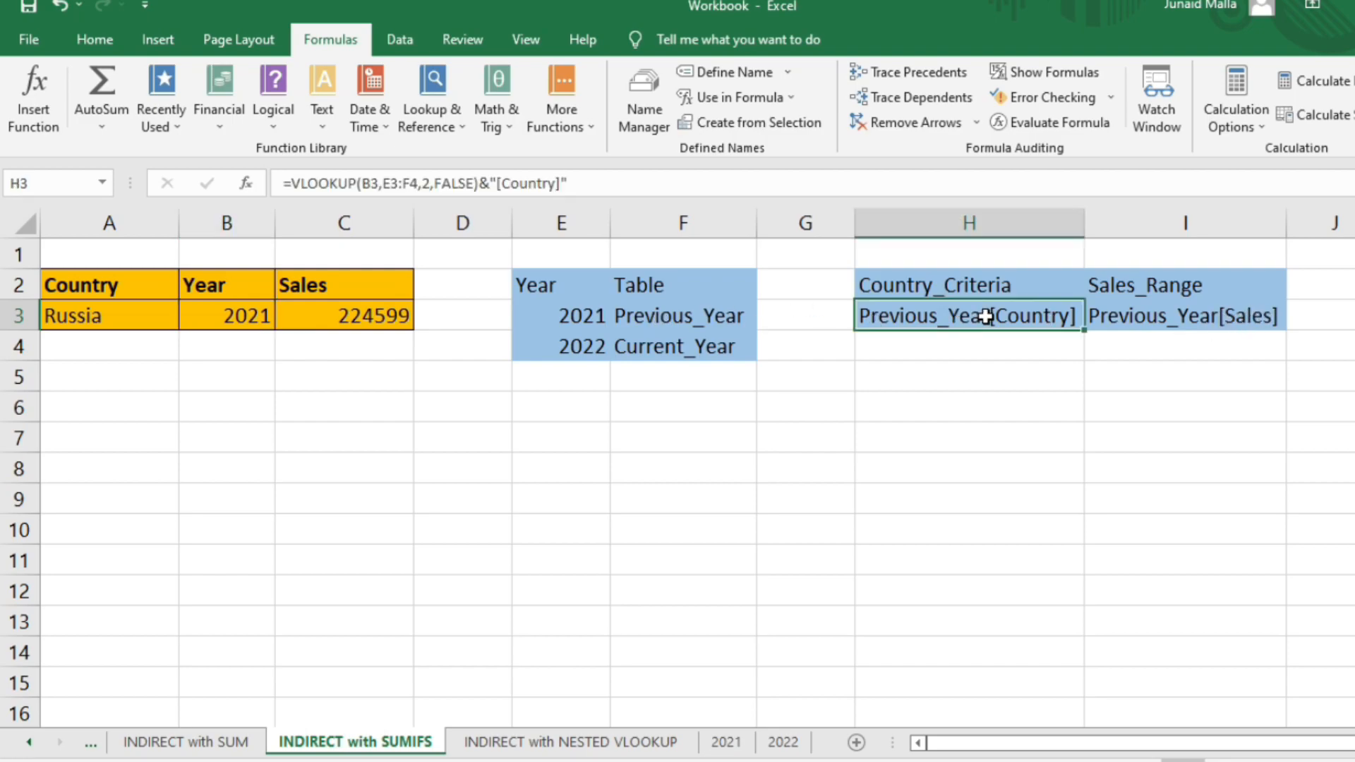
left_click(979, 315)
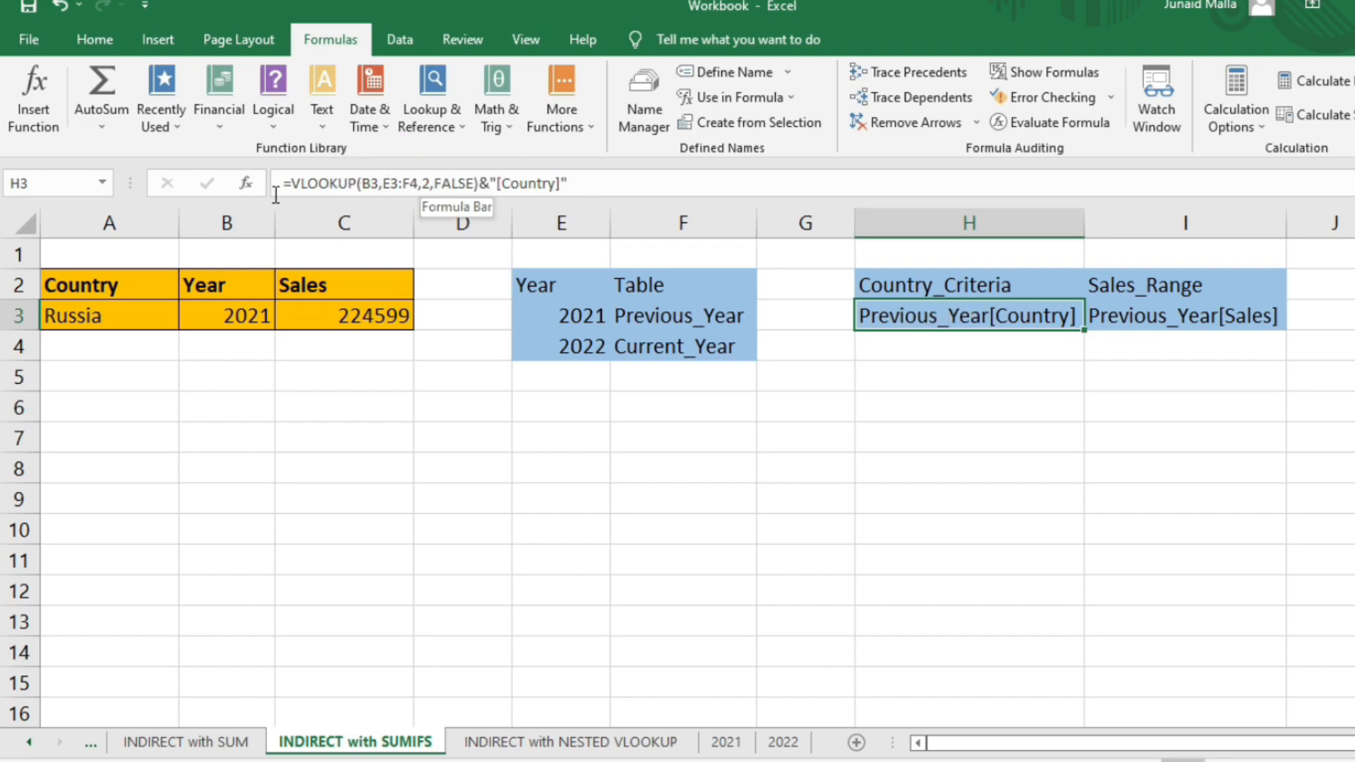
left_click(317, 184)
key("Escape")
type("=")
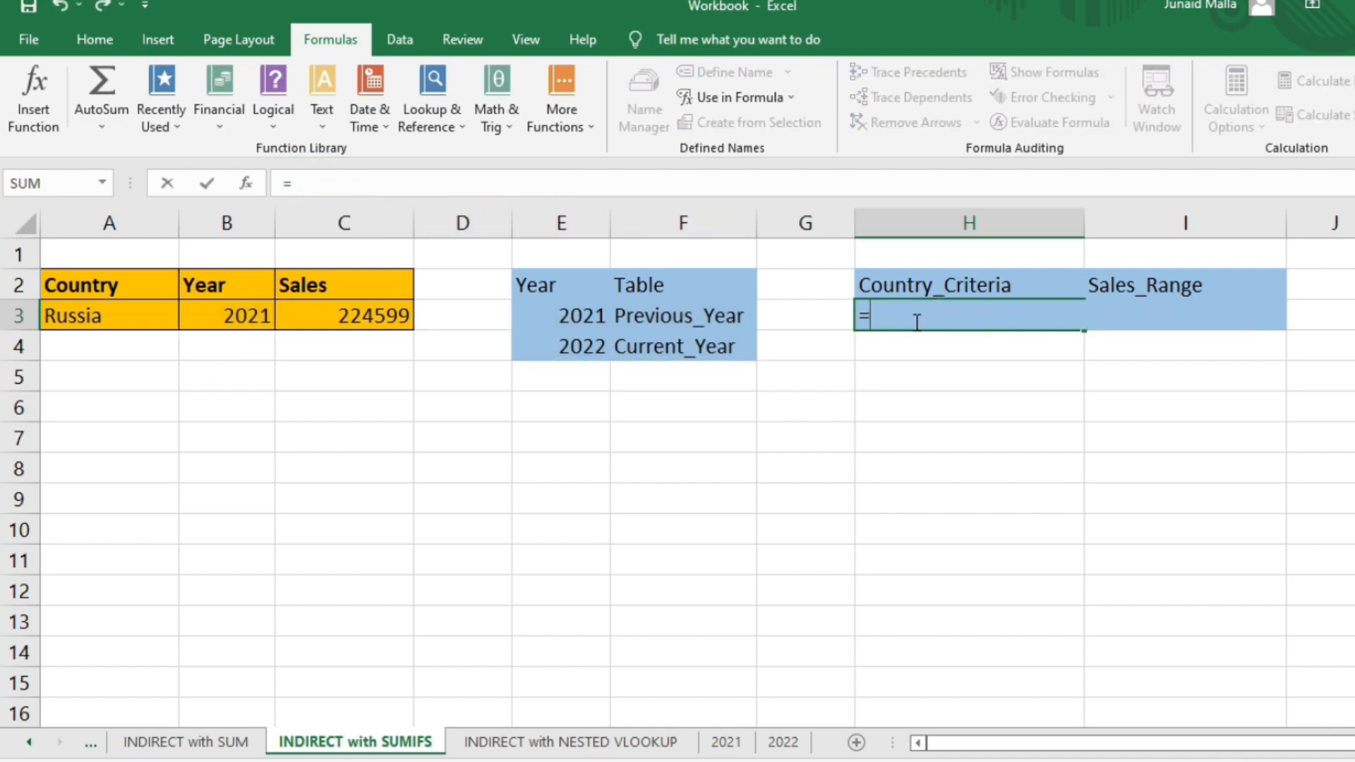
type("vl")
key("Tab")
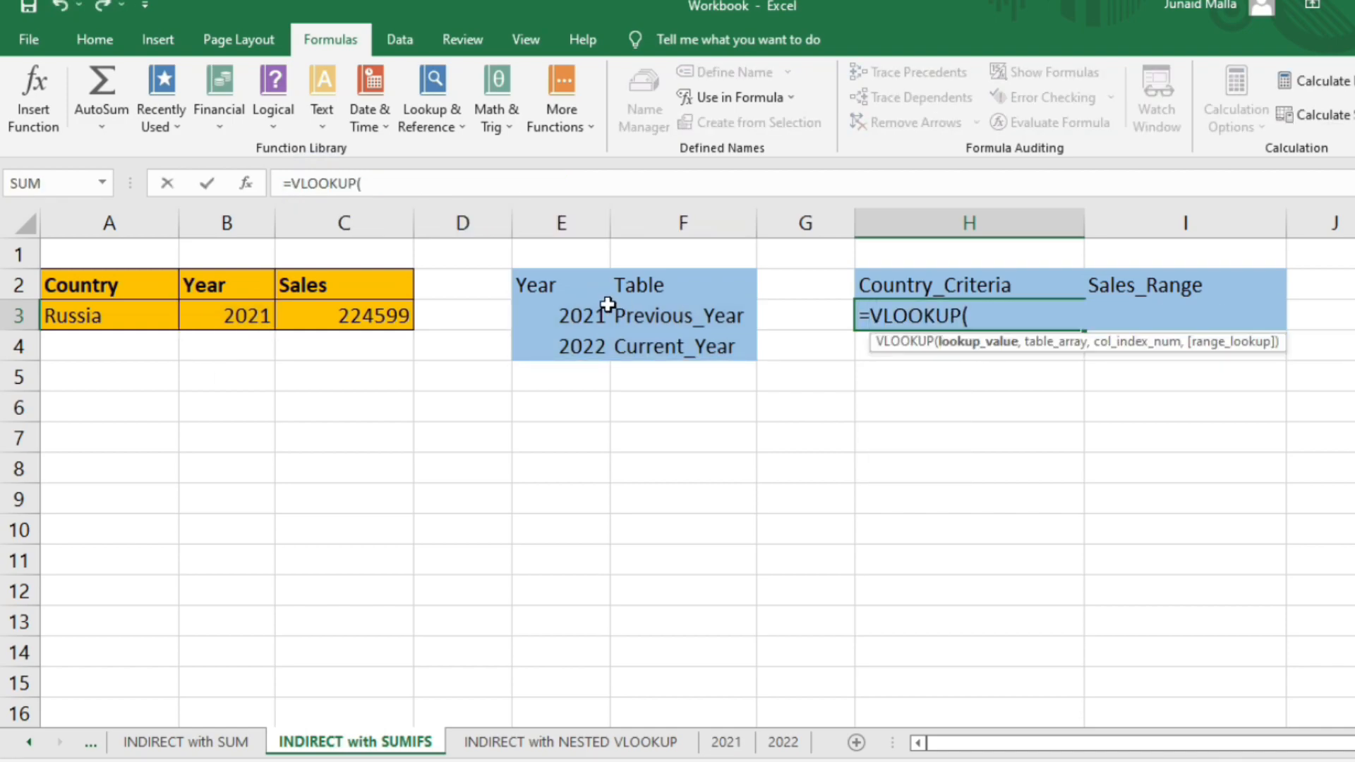
left_click(252, 309)
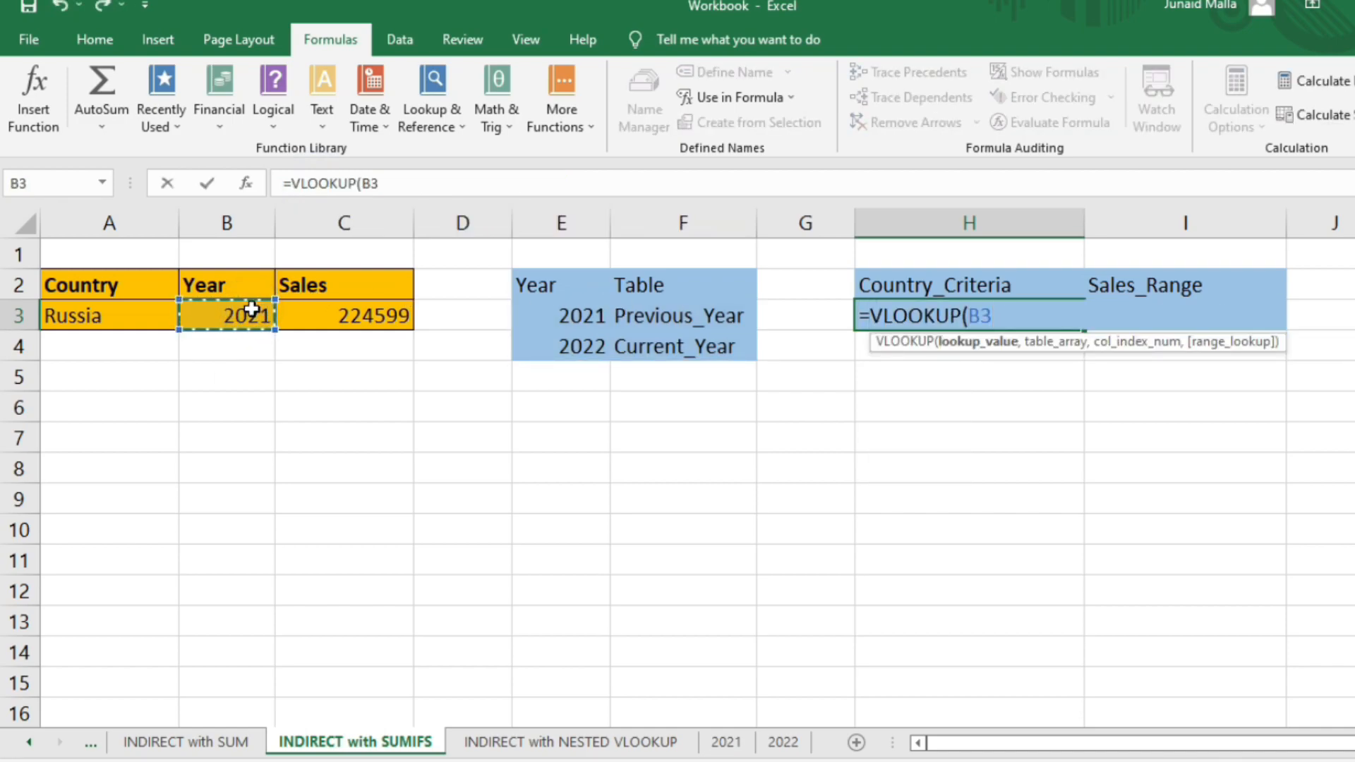
type(",")
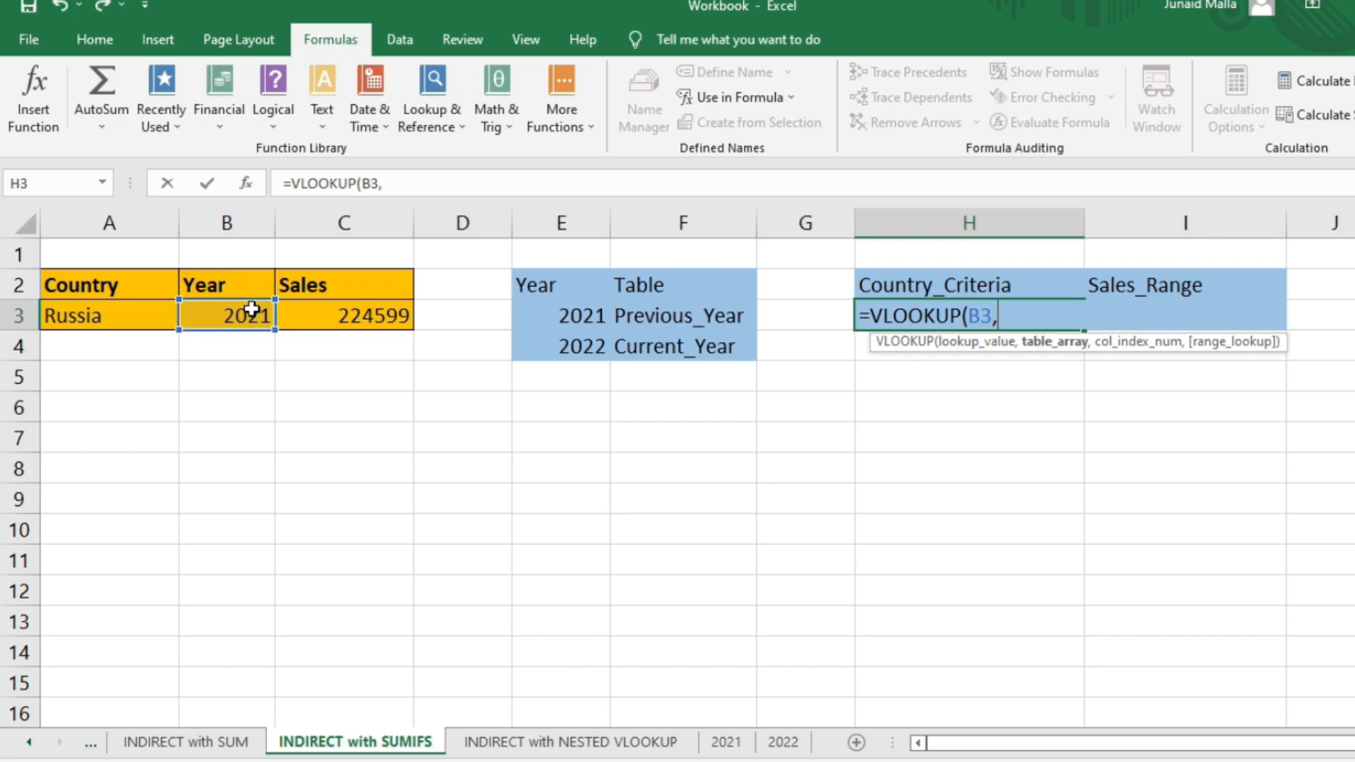
left_click_drag(522, 325, 639, 344)
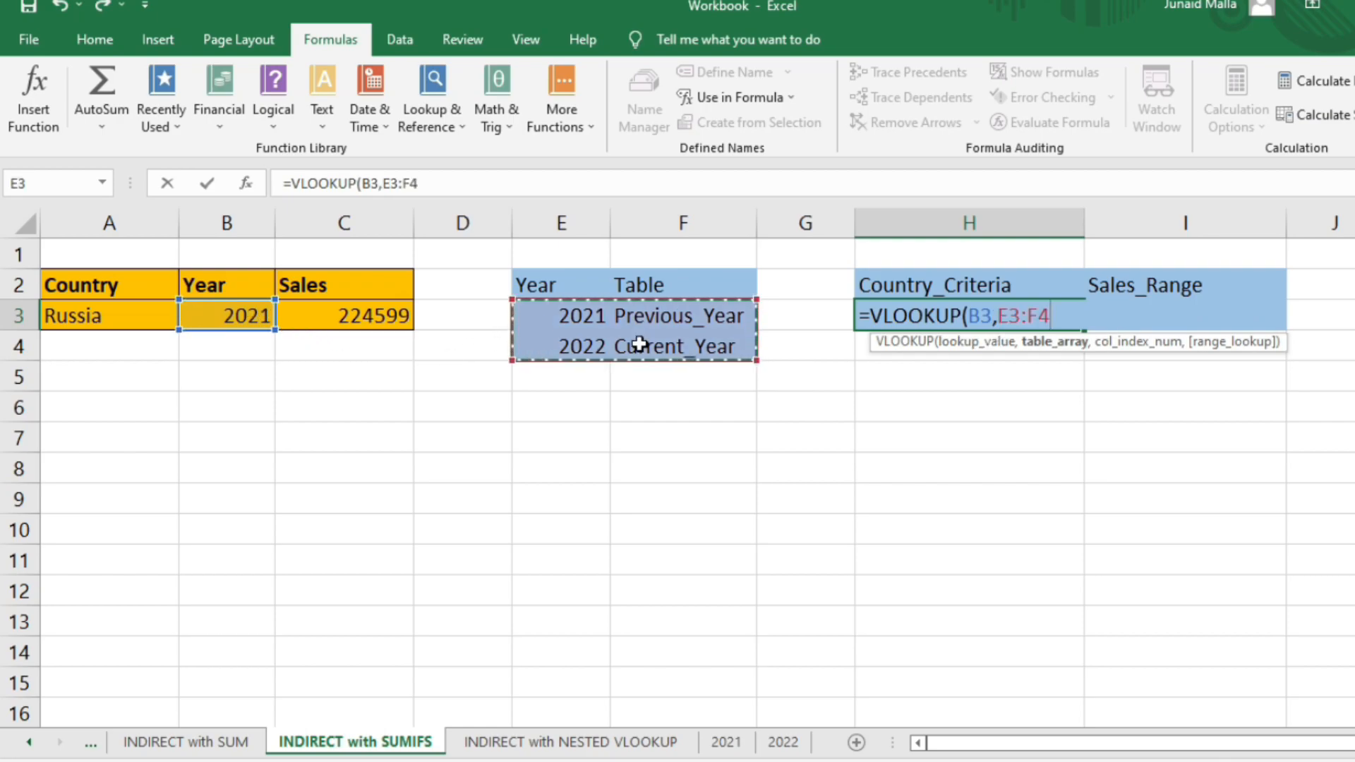
type(",")
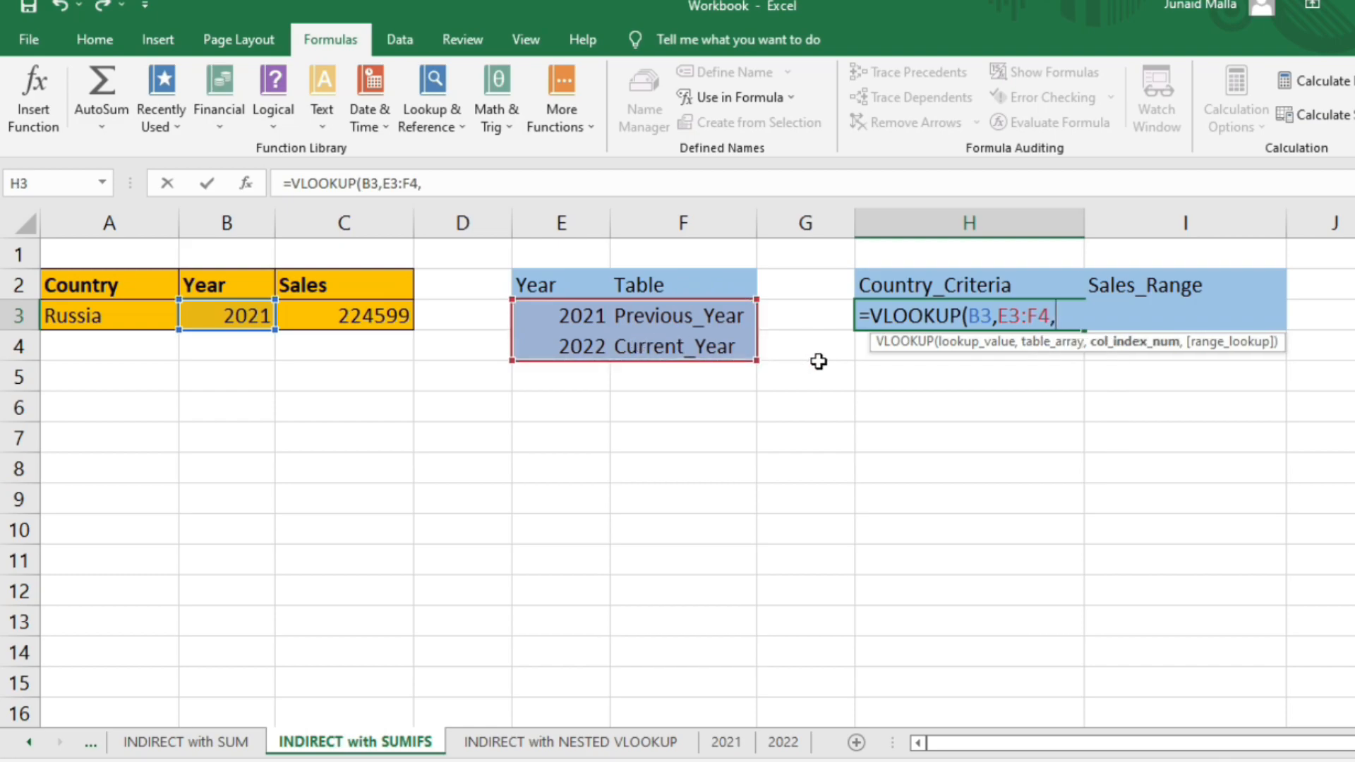
- Complete the H3 formula with column 2, an exact match and the appended column text: =VLOOKUP(B3,E3:F4,2,FALSE)&"[Country]"
type("2,")
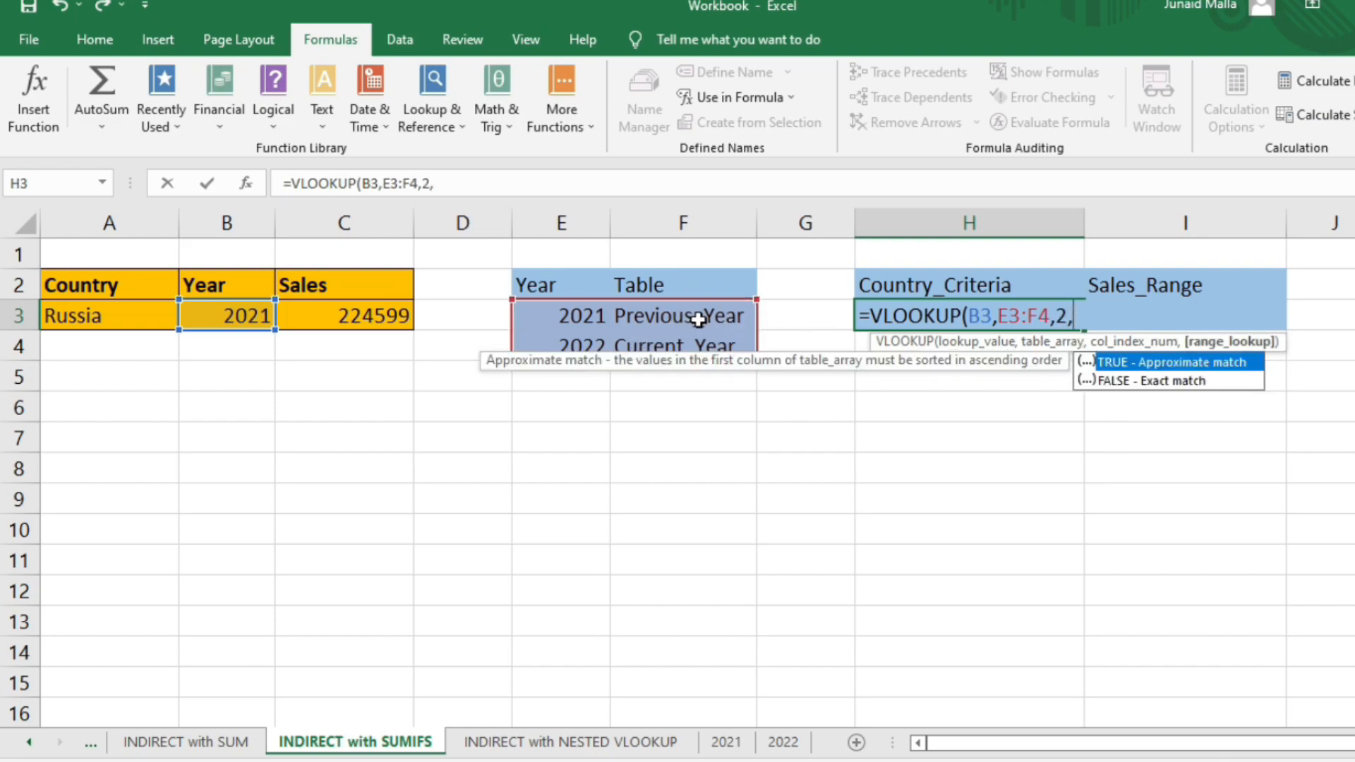
double_click(1127, 384)
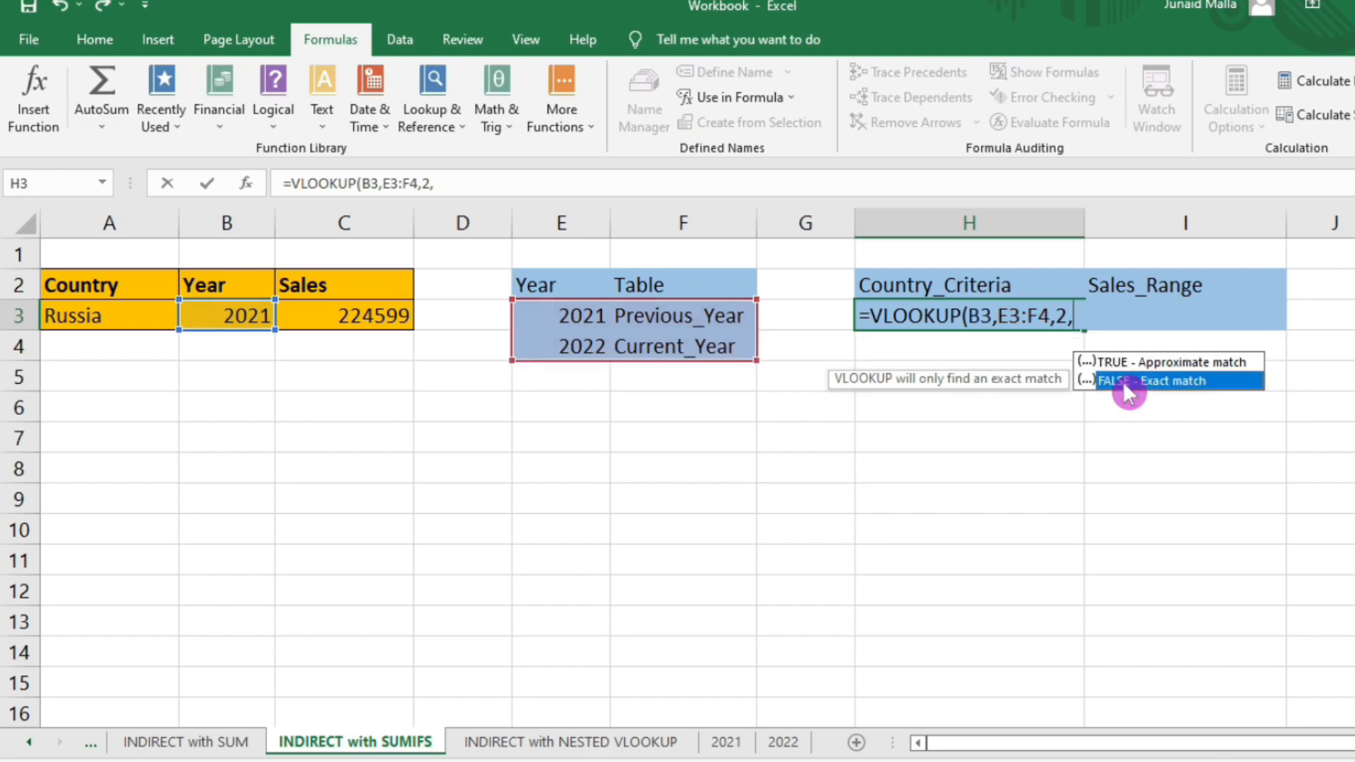
type(")")
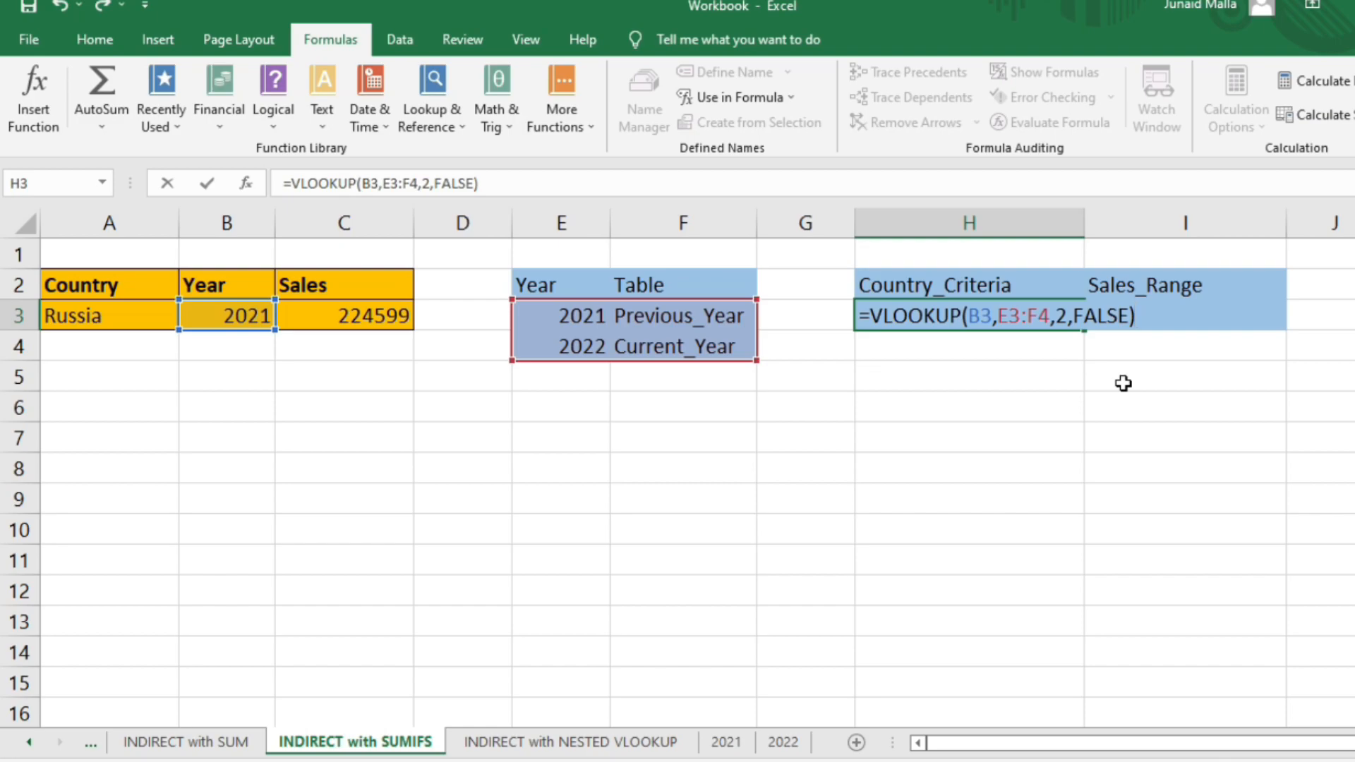
type("&")
type("[Country}")
key("BackSpace")
type("]\"")
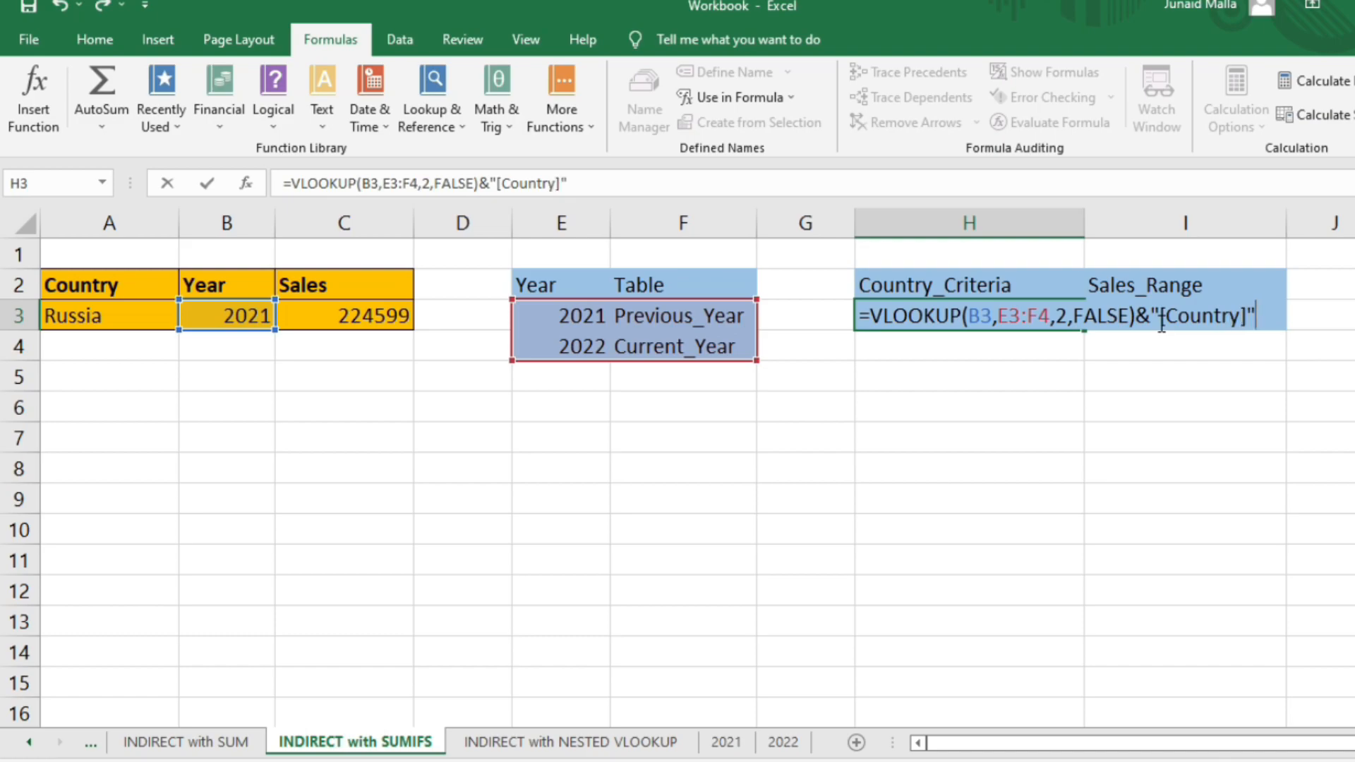
key("Return")
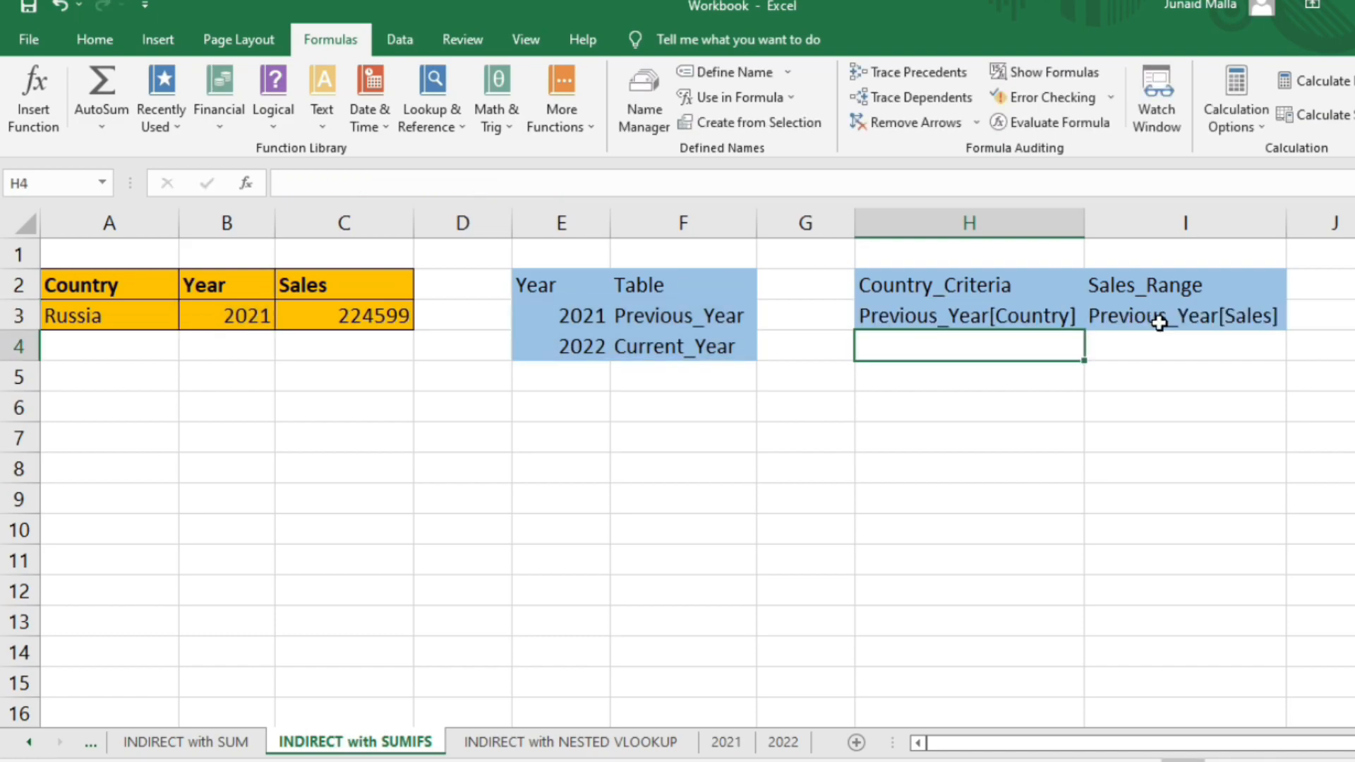
- Start a new VLOOKUP formula in the Sales_Range cell I3 with lookup value B3 and table array E3:F4
left_click(1123, 325)
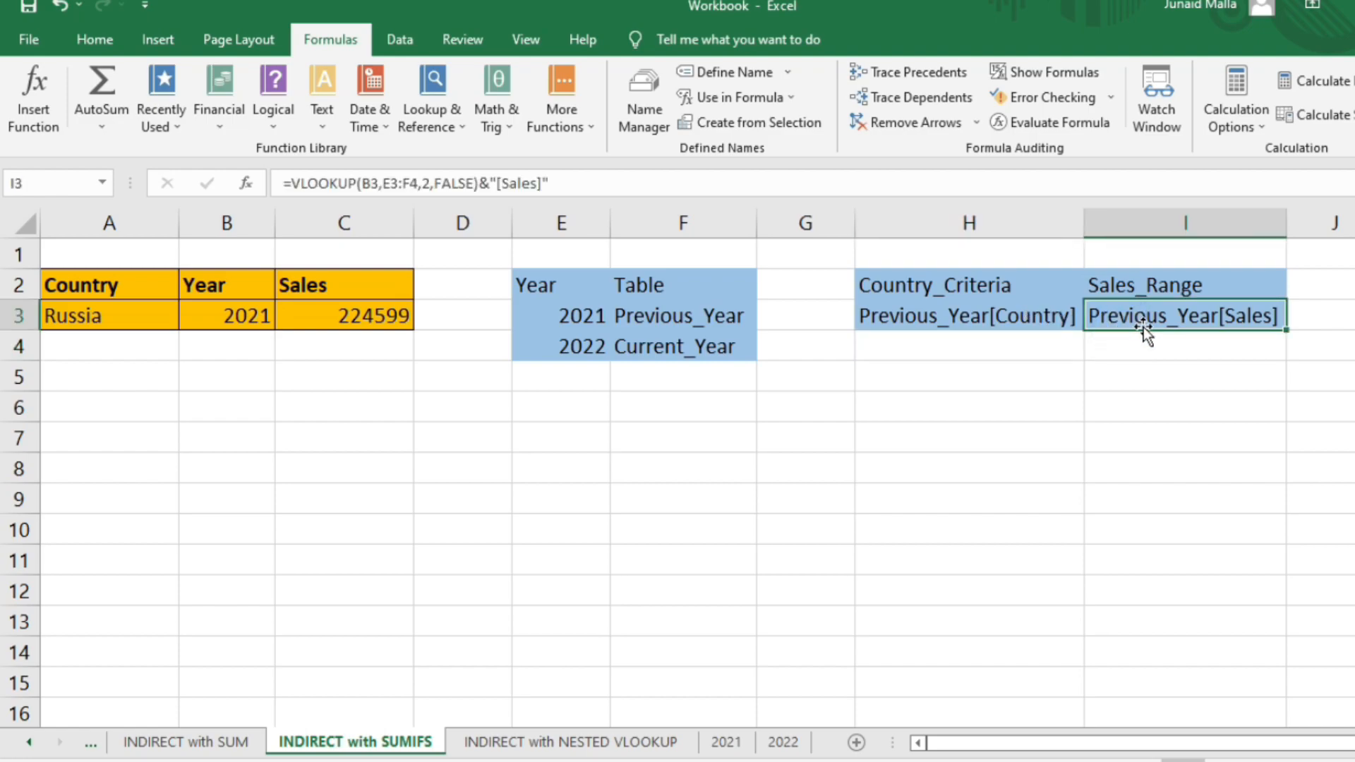
type("=vloo")
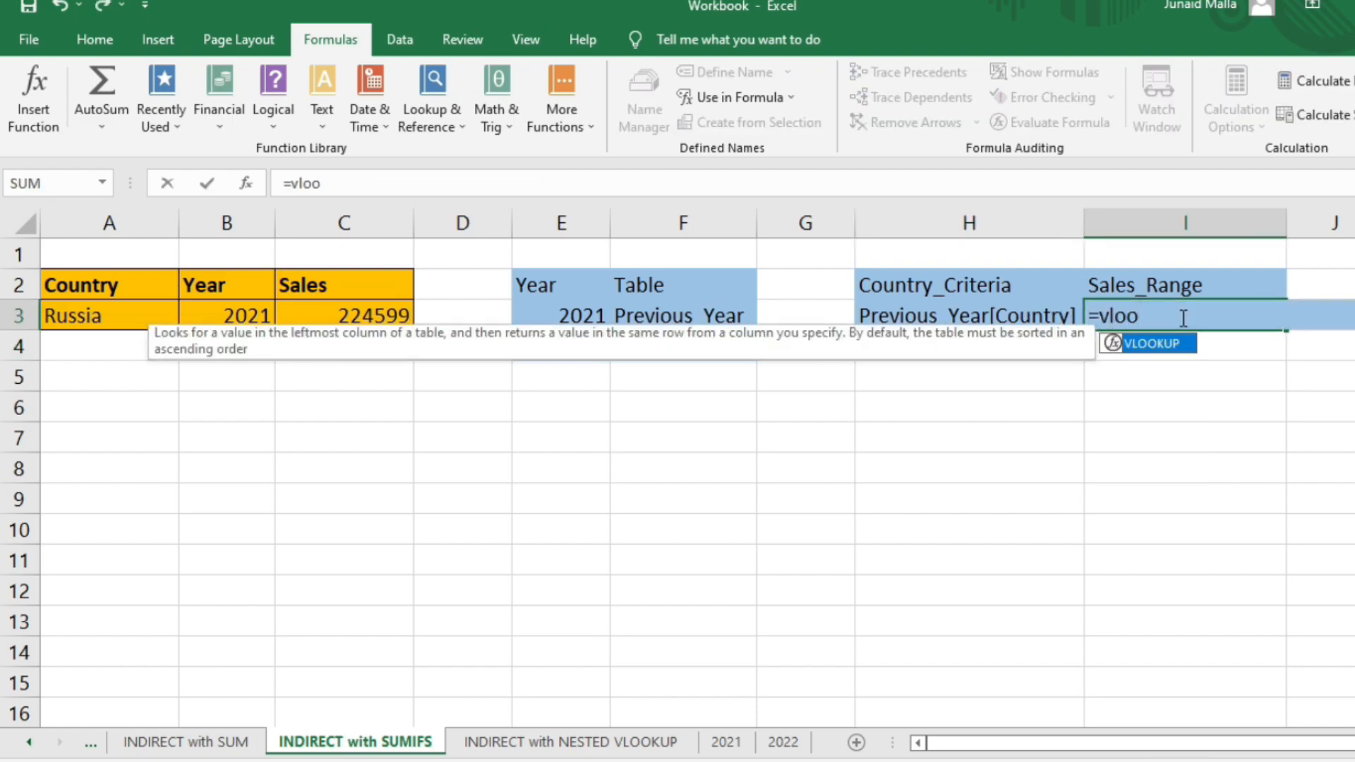
key("Tab")
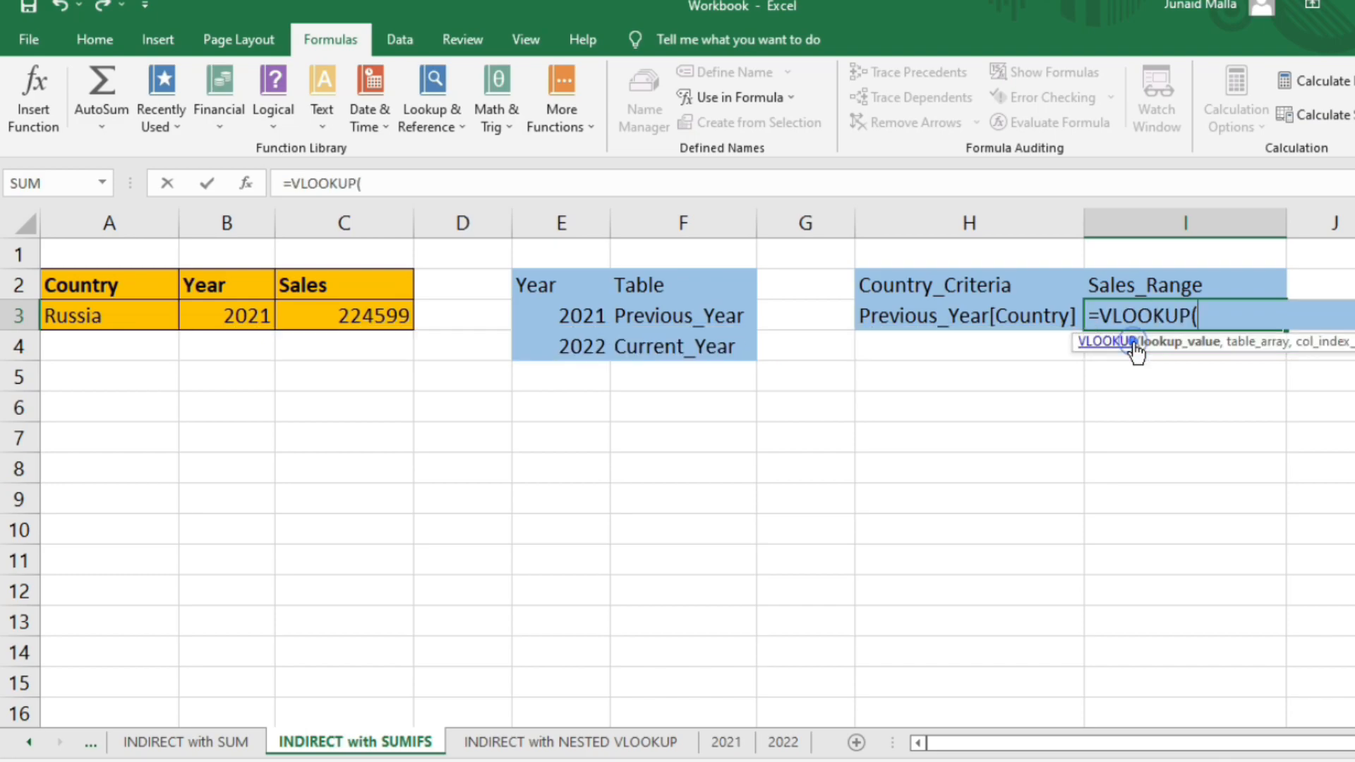
left_click(242, 316)
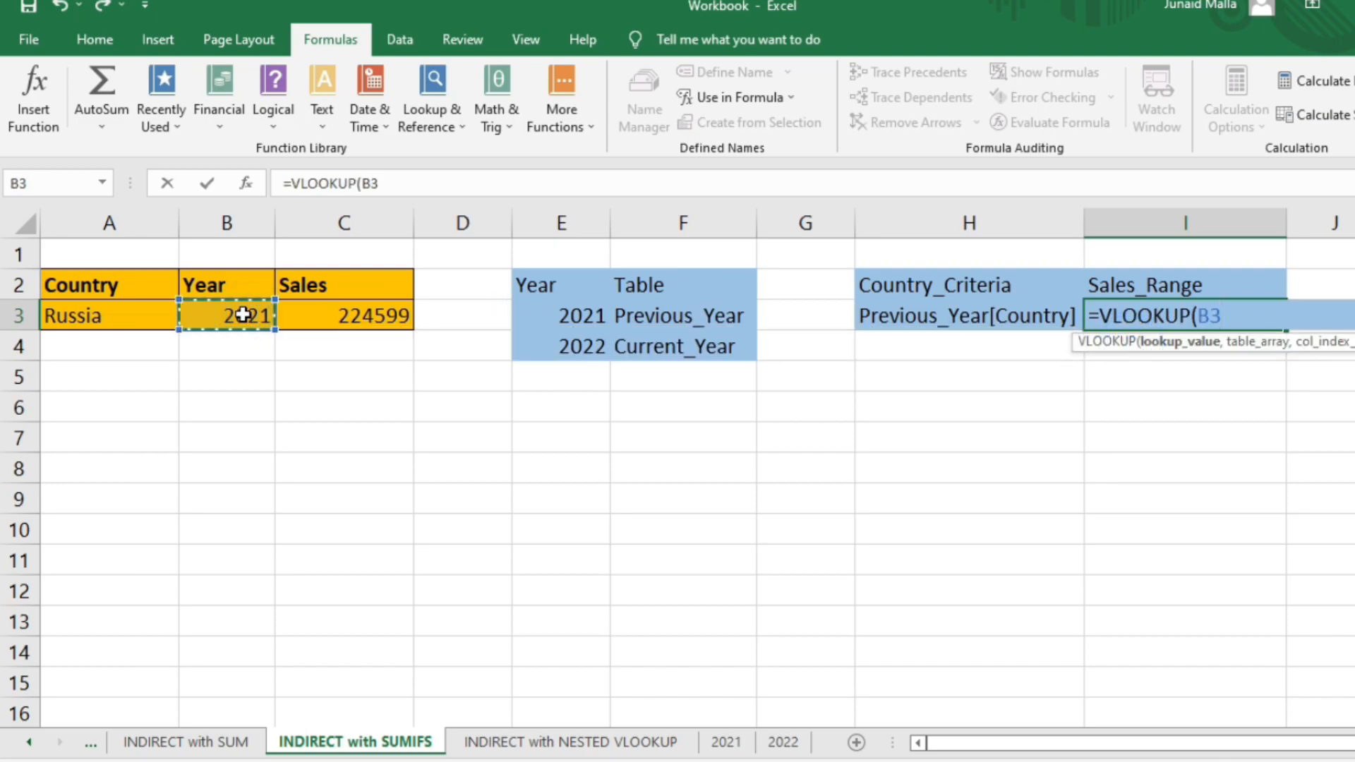
type(",")
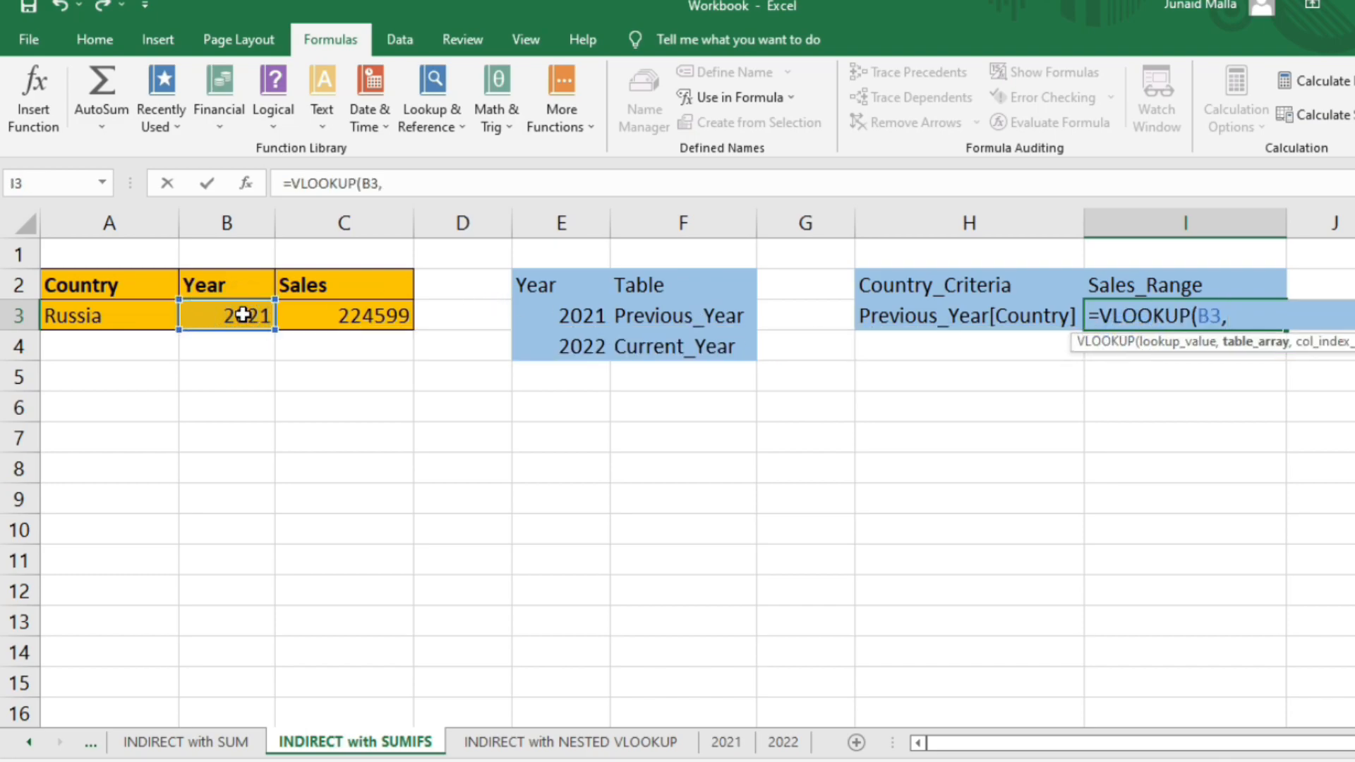
left_click_drag(562, 315, 654, 343)
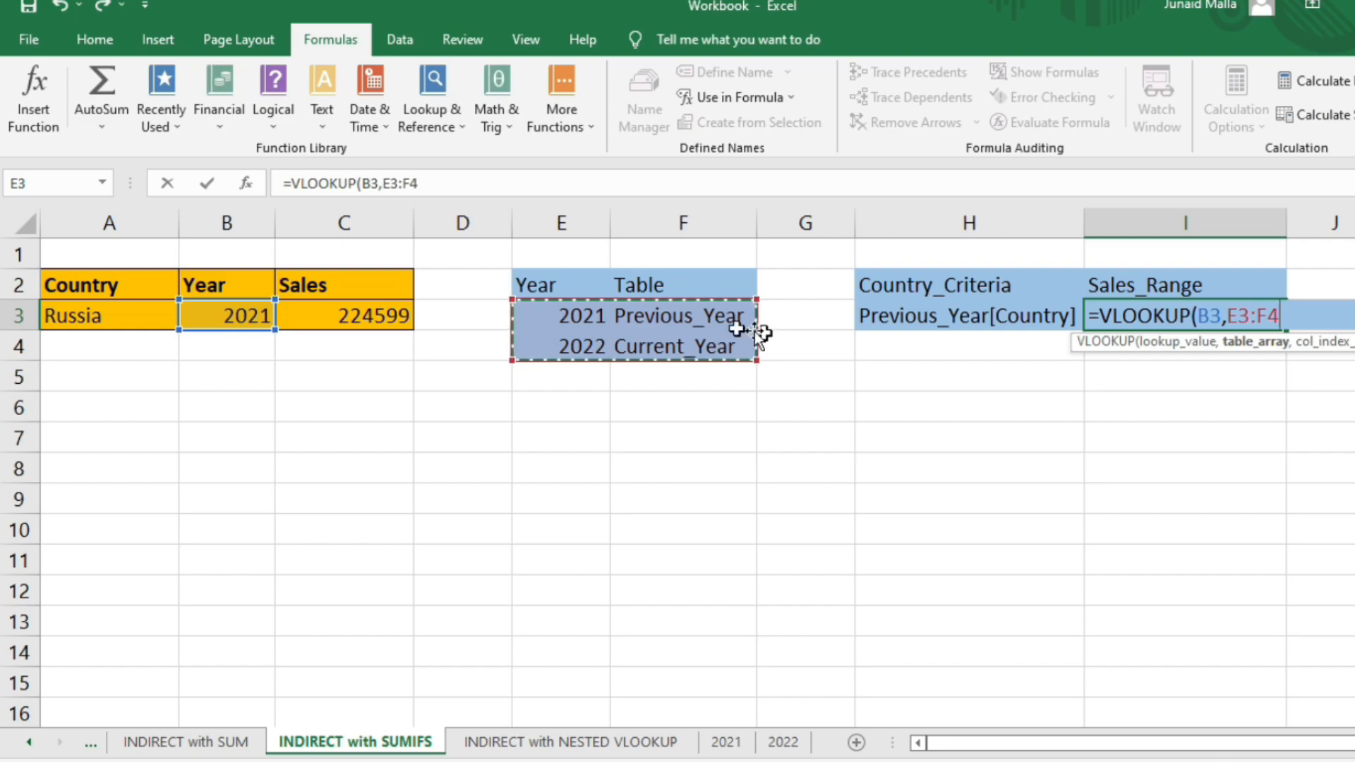
type(",")
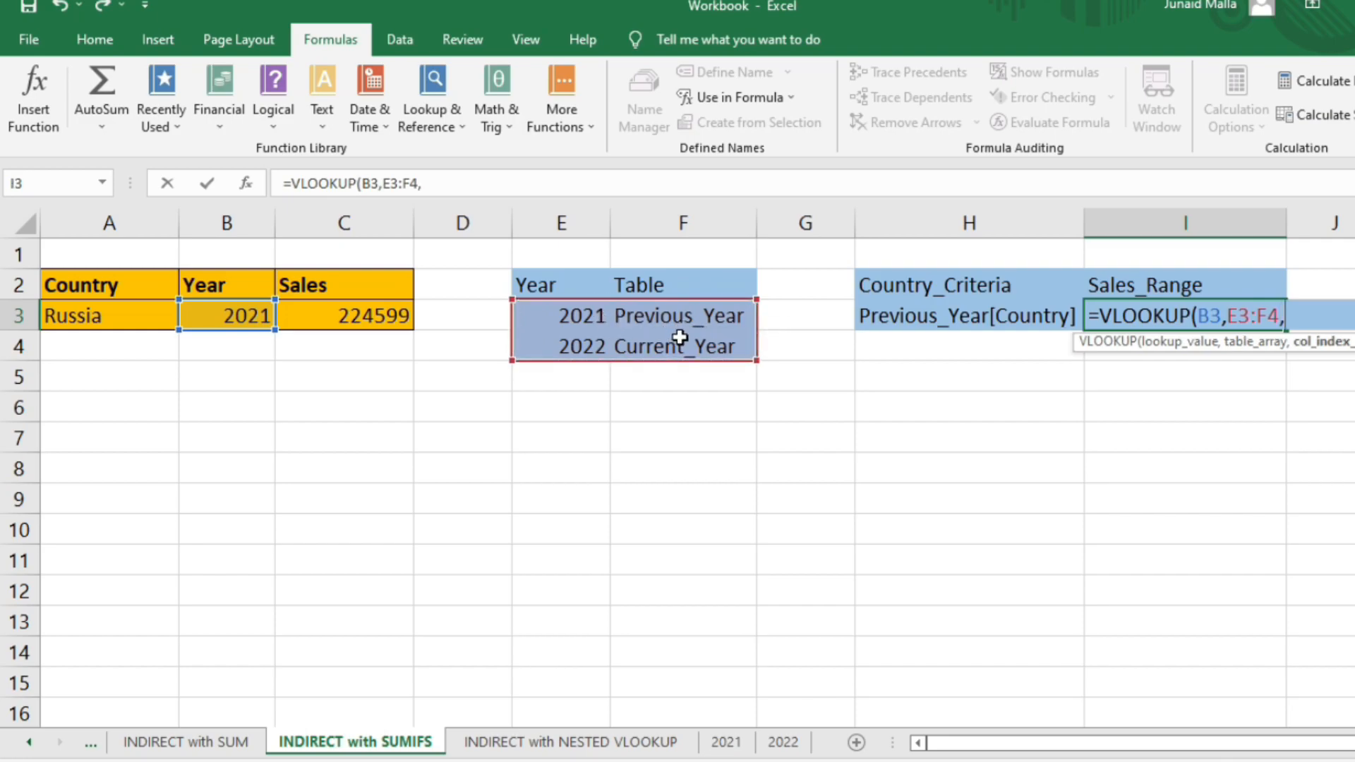
- Complete the I3 formula with column 2, an exact match and the appended column text: =VLOOKUP(B3,E3:F4,2,FALSE)&"[Sales]"
type("2,")
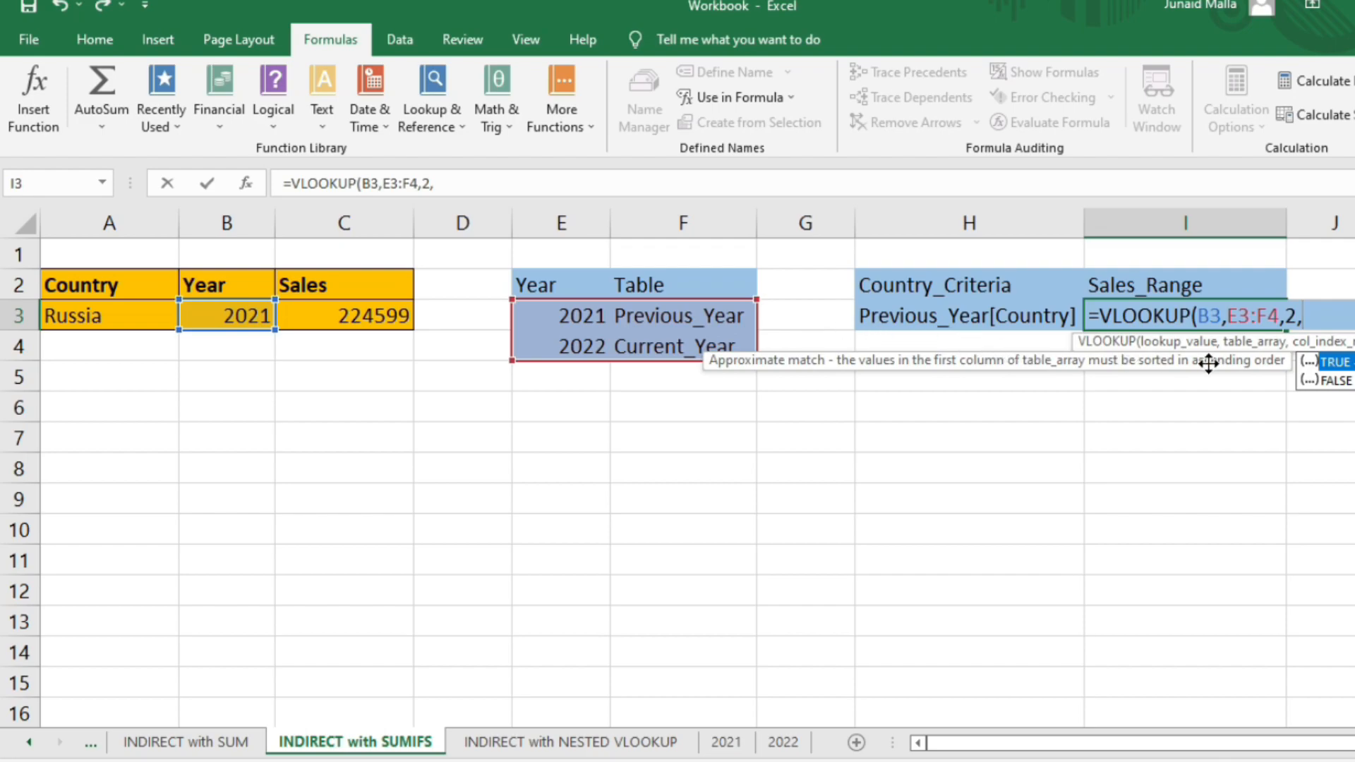
double_click(1341, 381)
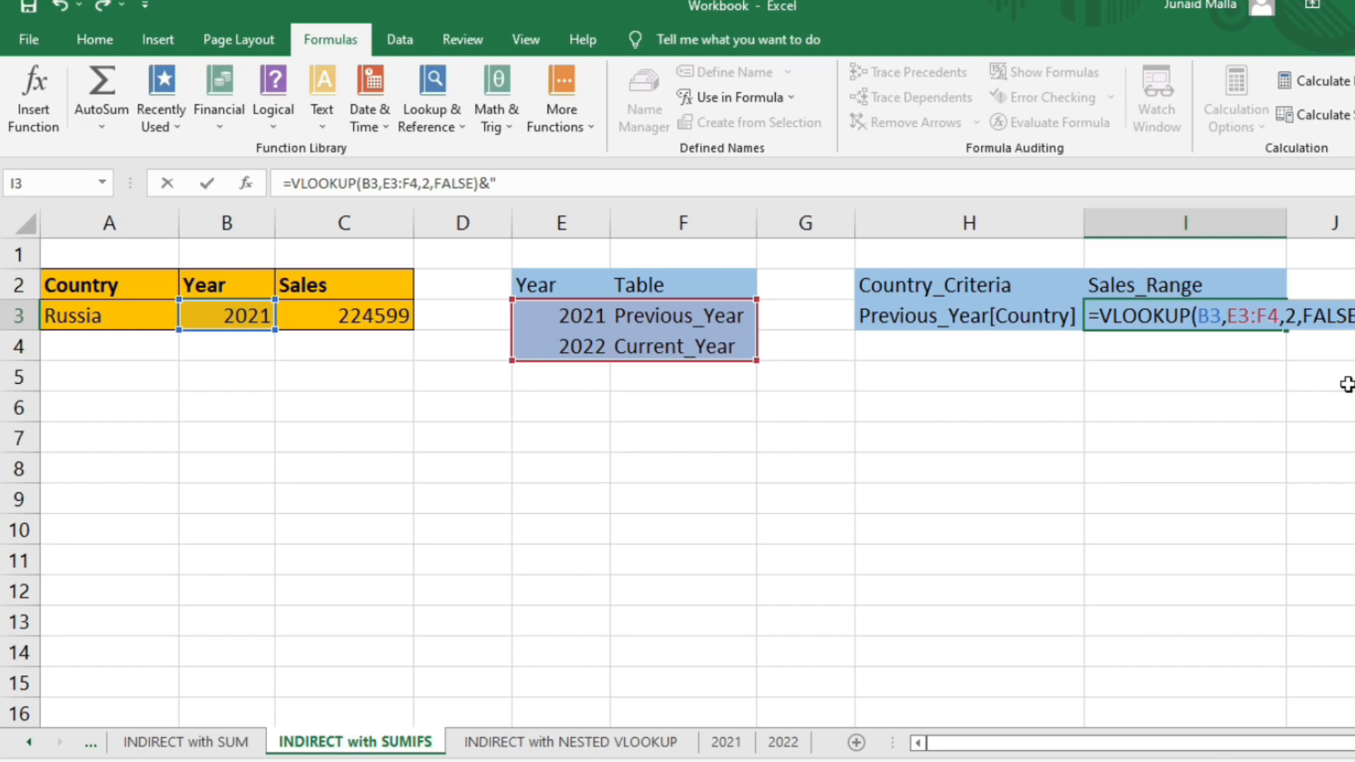
type("[")
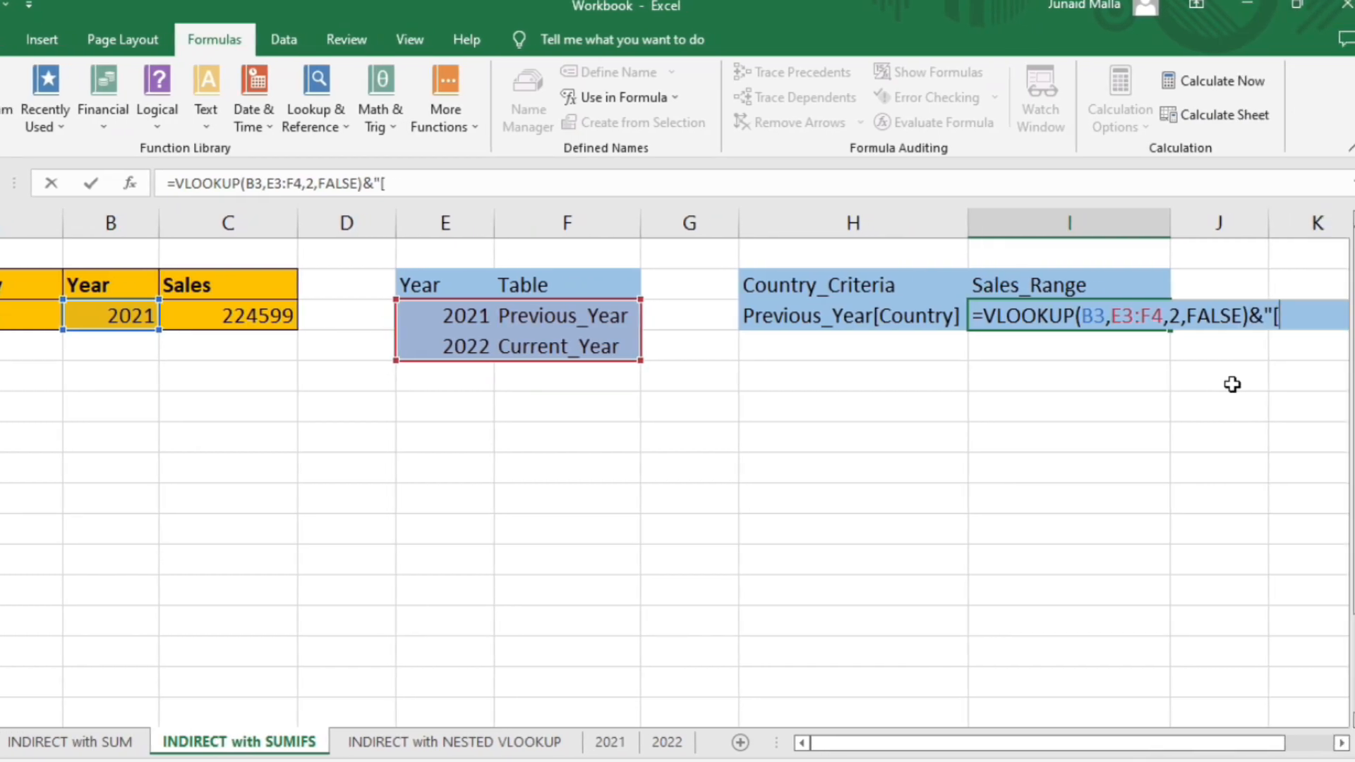
type("Sales]\"")
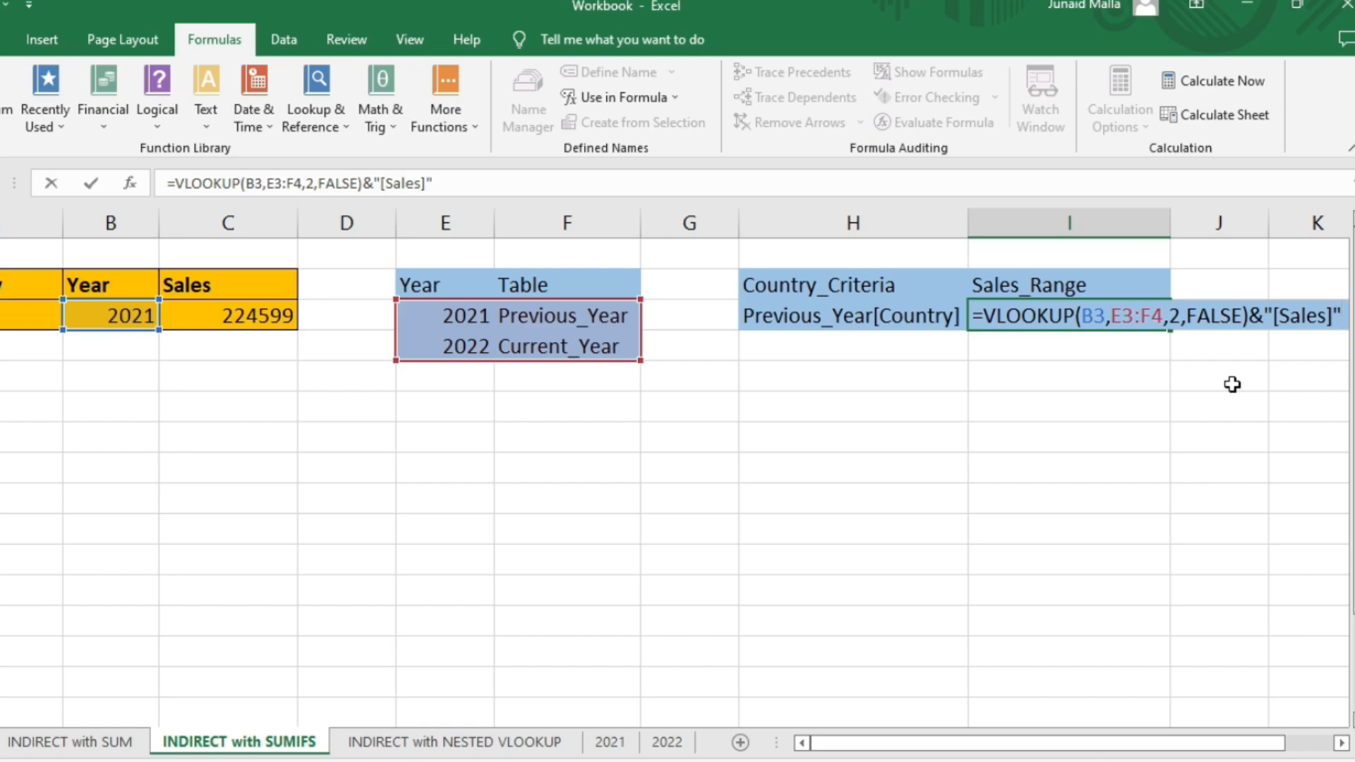
key("Return")
left_click(1093, 315)
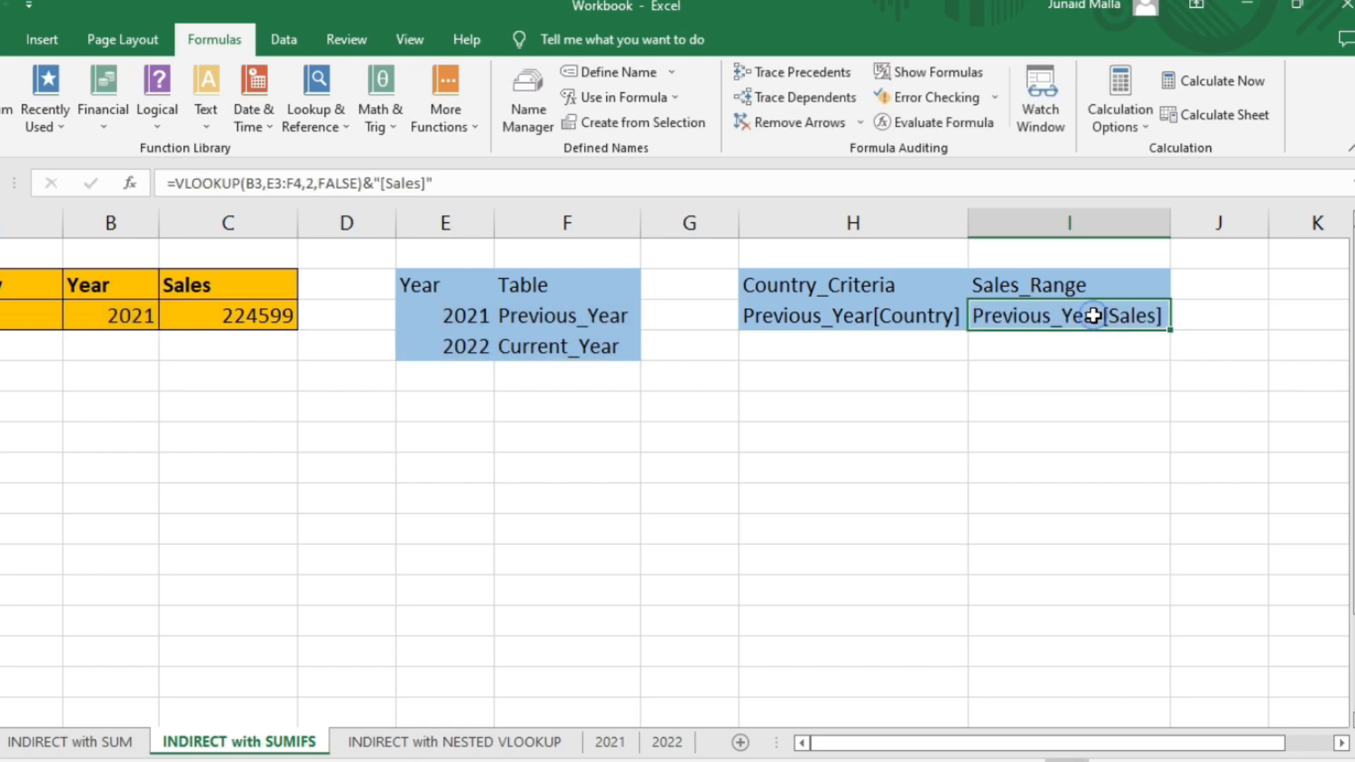
- Test the helper formulas by switching the year in B3 to 2022 and back to 2021
left_click(101, 308)
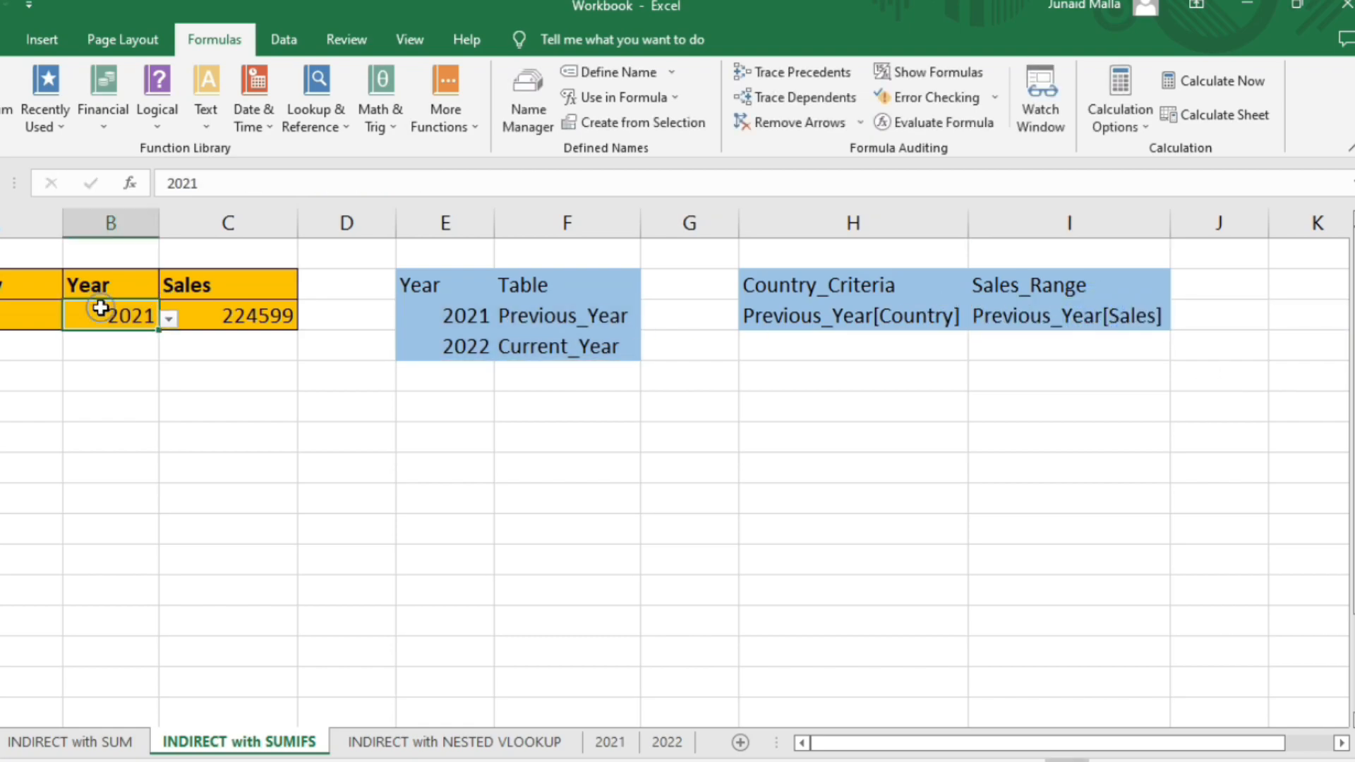
left_click(169, 319)
left_click(122, 358)
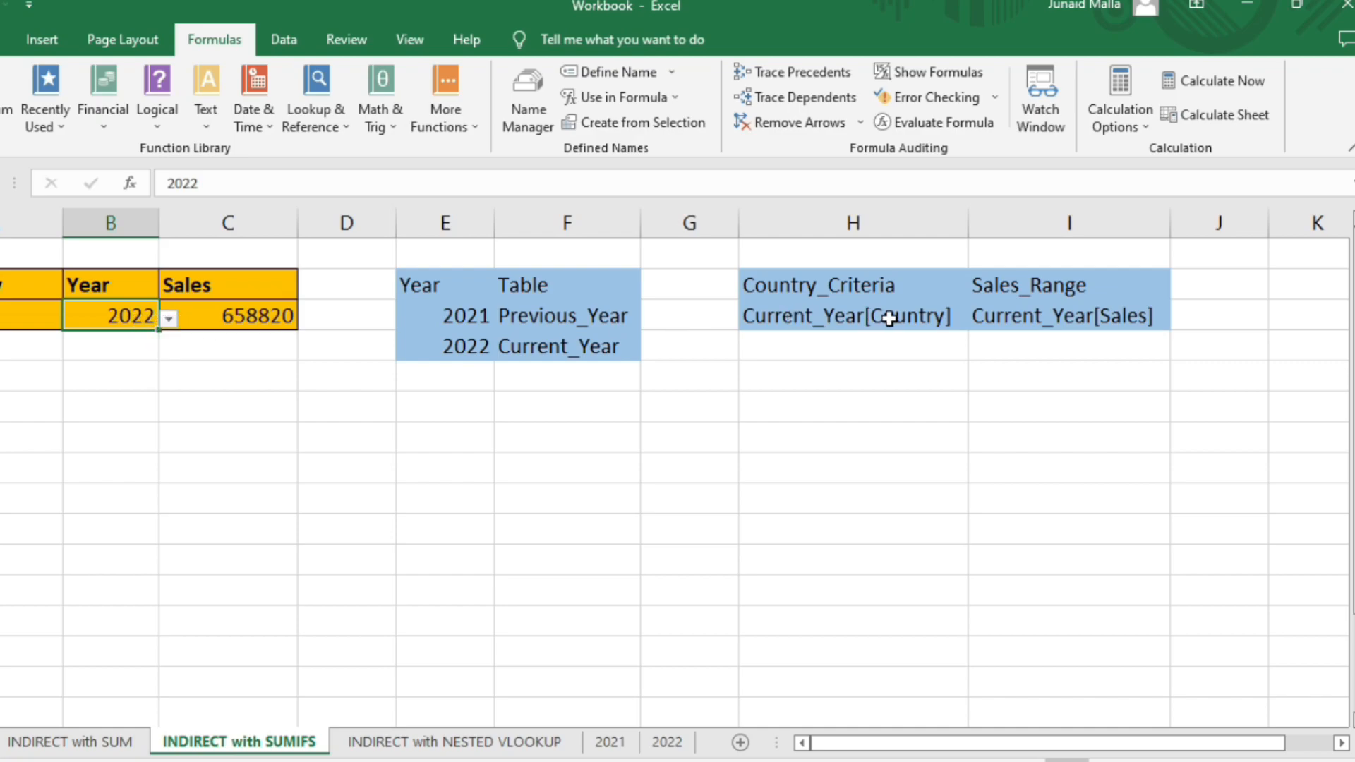
left_click(169, 319)
left_click(91, 341)
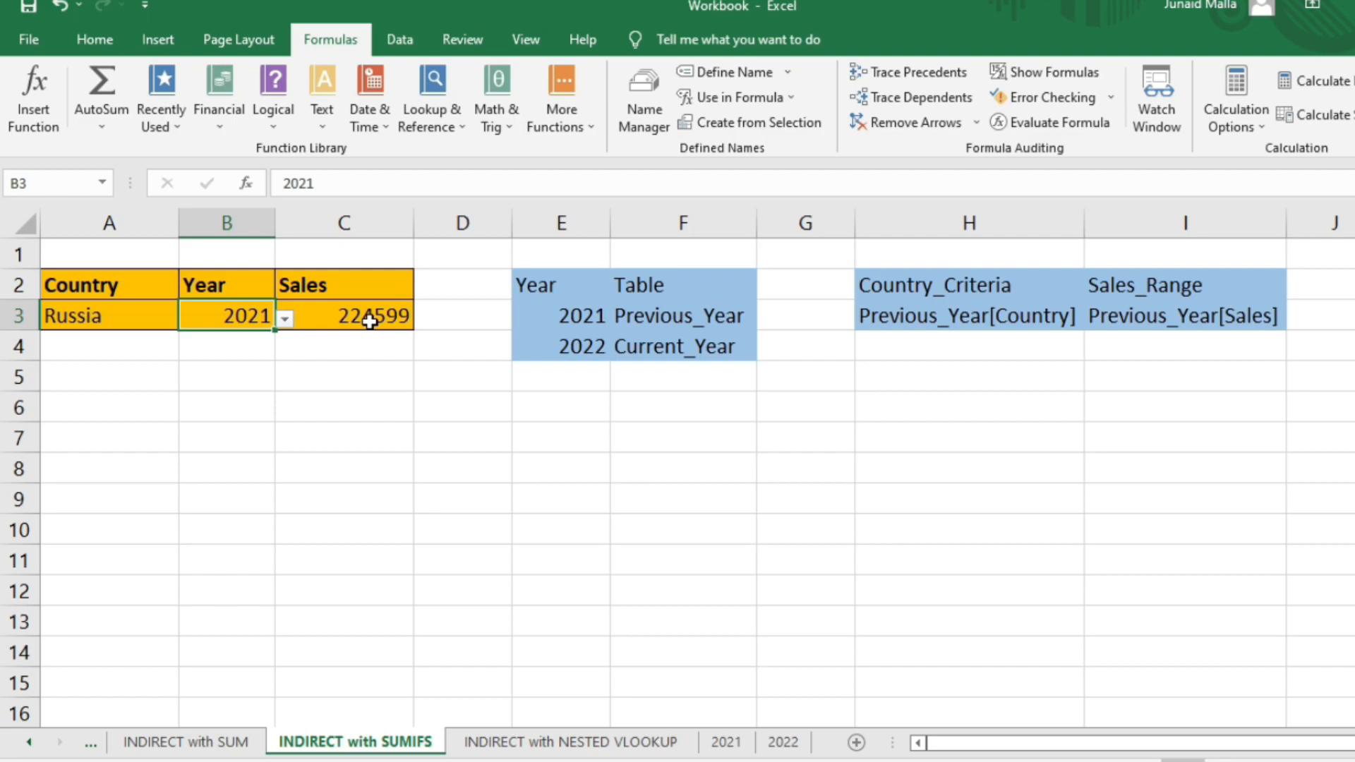
- Start a new SUMIFS formula in the Sales cell C3 with INDIRECT(I3) as the sum range
left_click(370, 322)
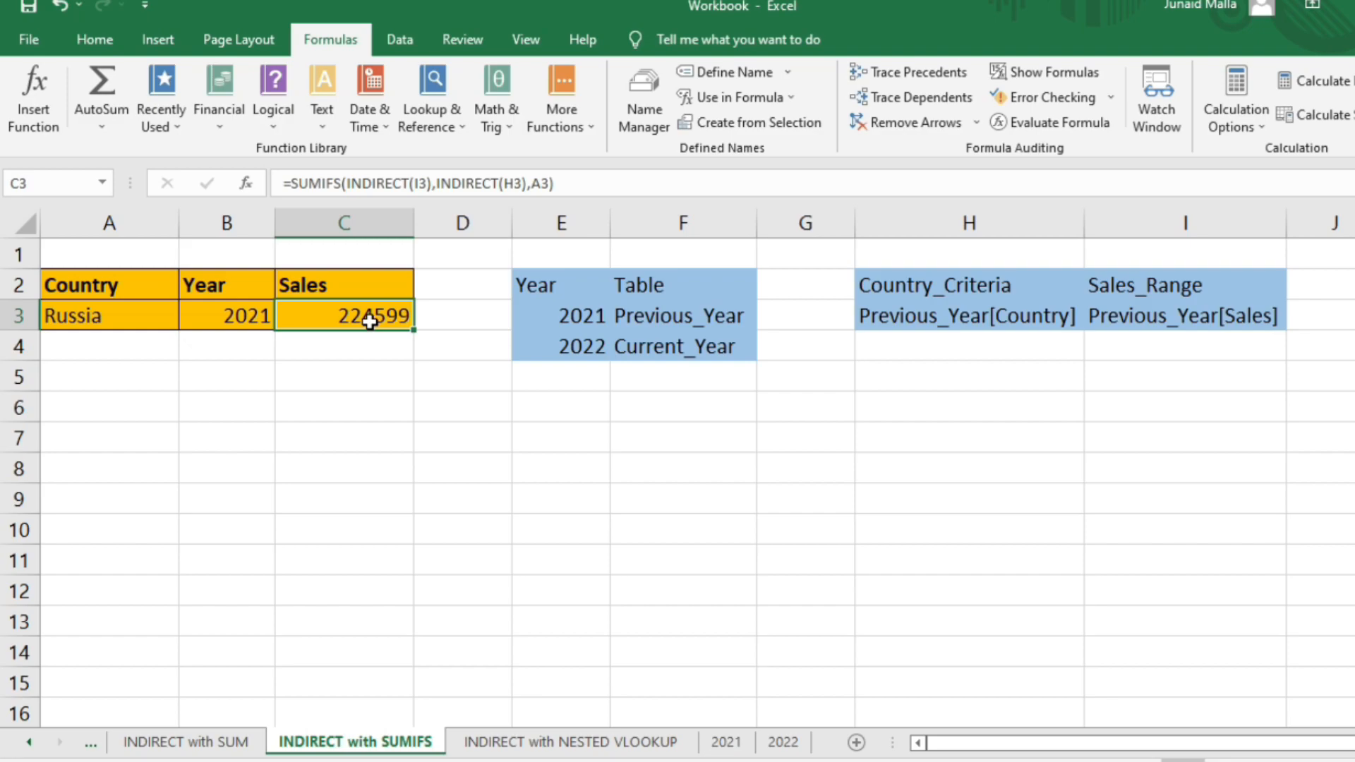
type("=su")
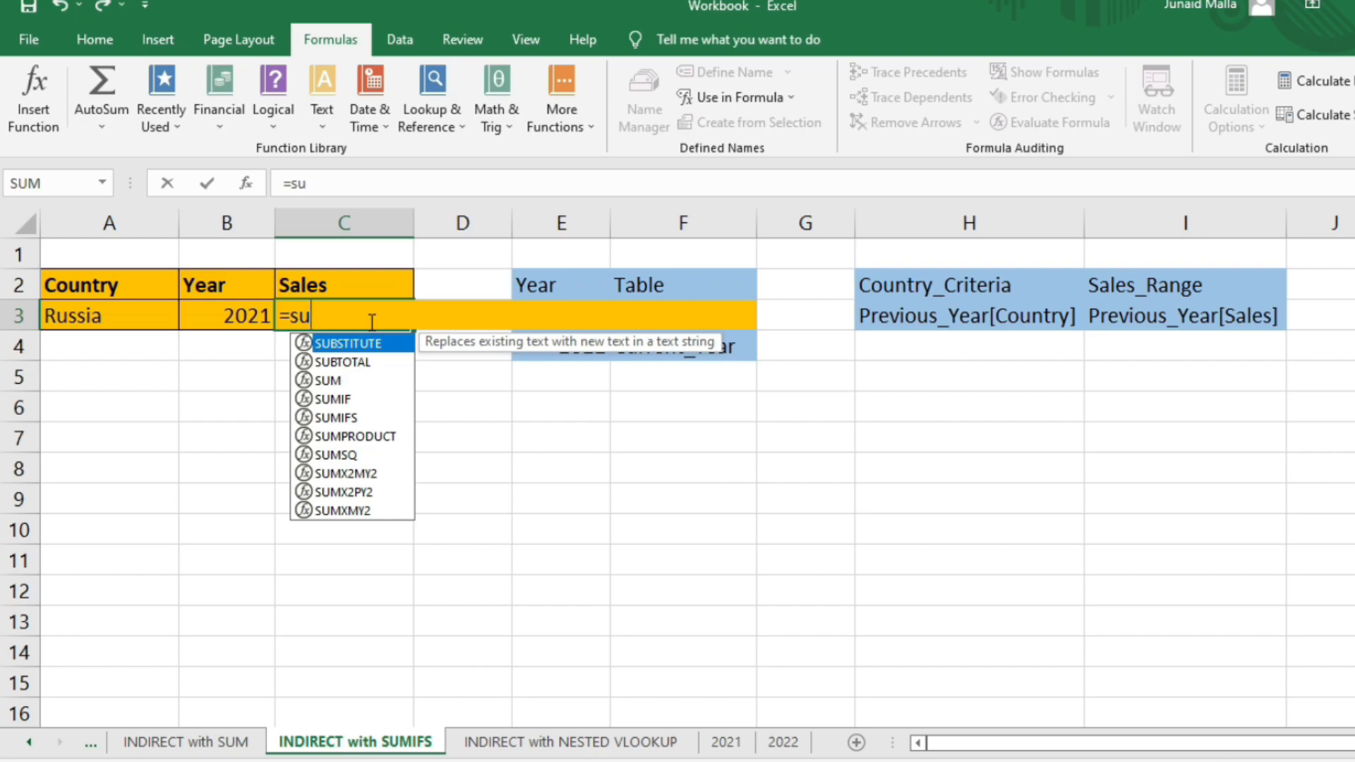
type("mifs(")
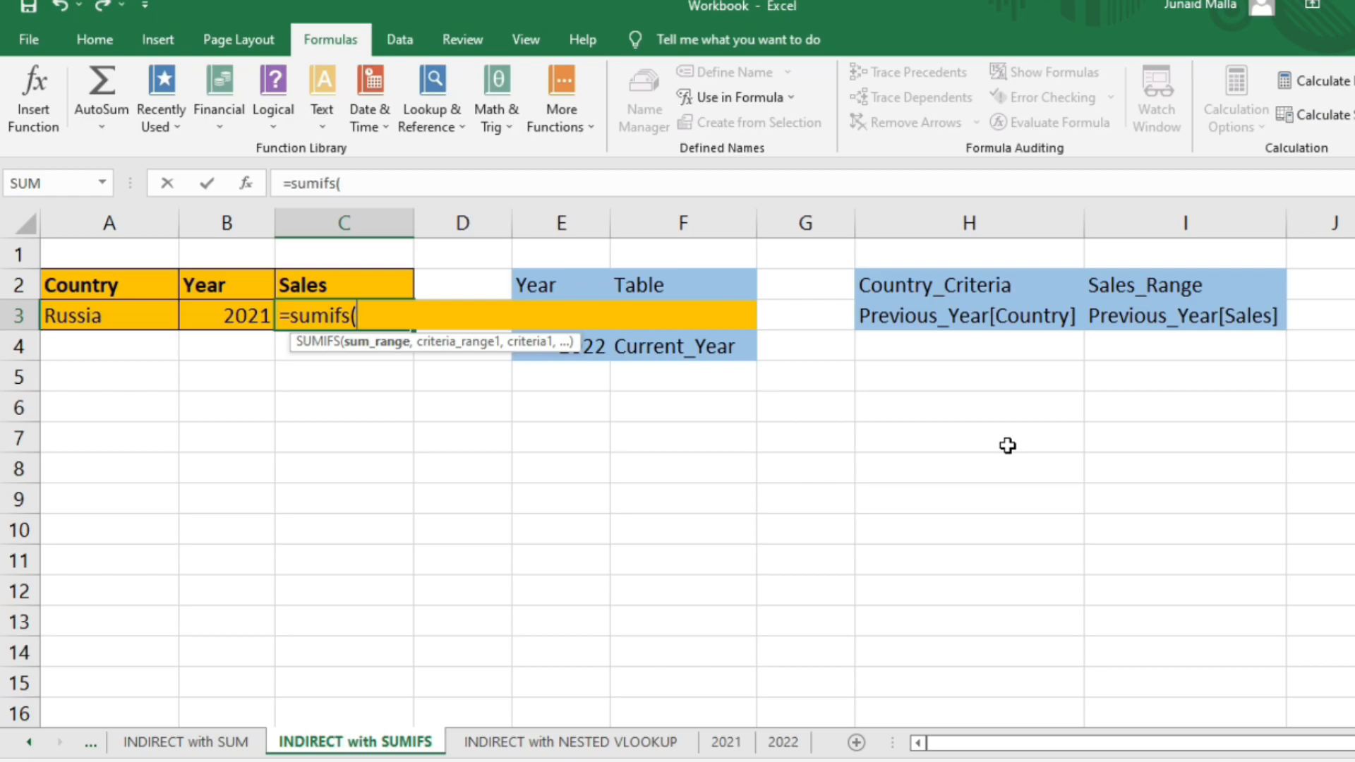
type("indi")
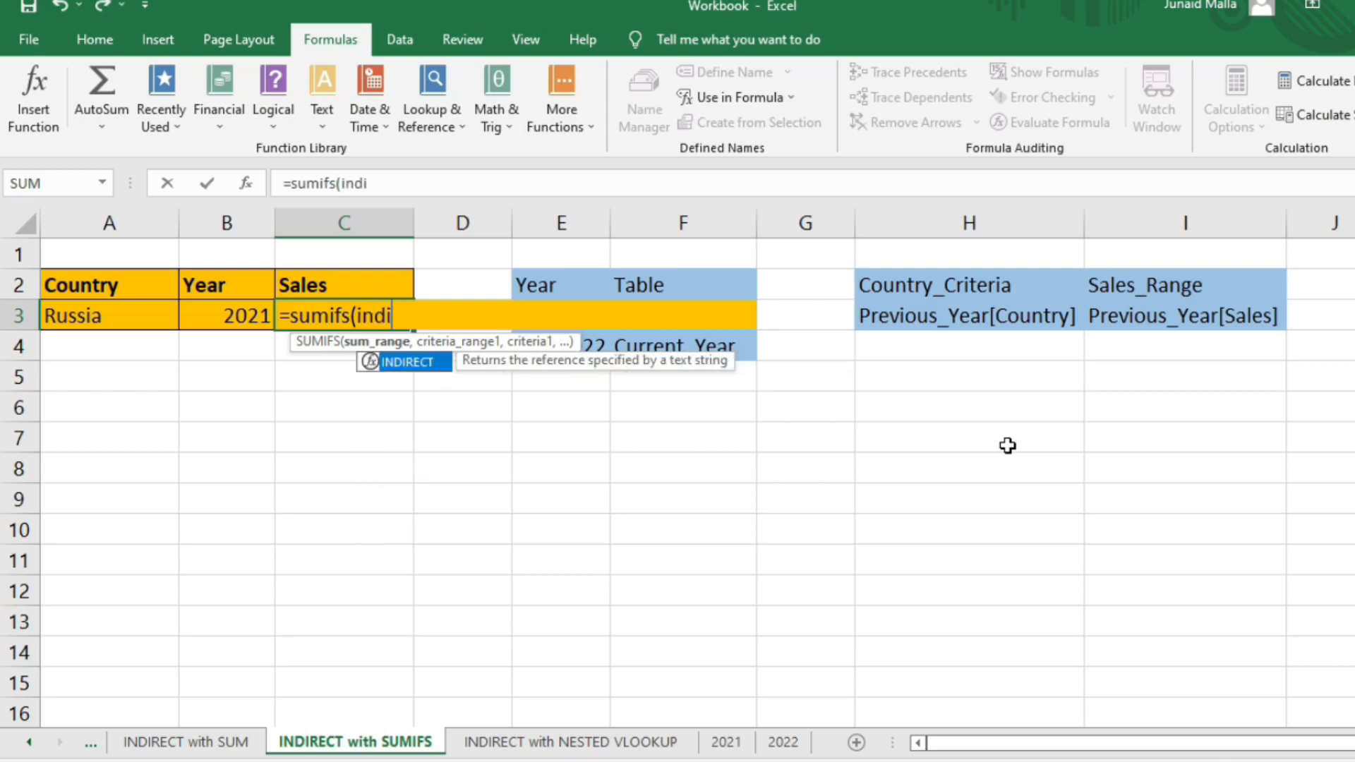
type("rect(")
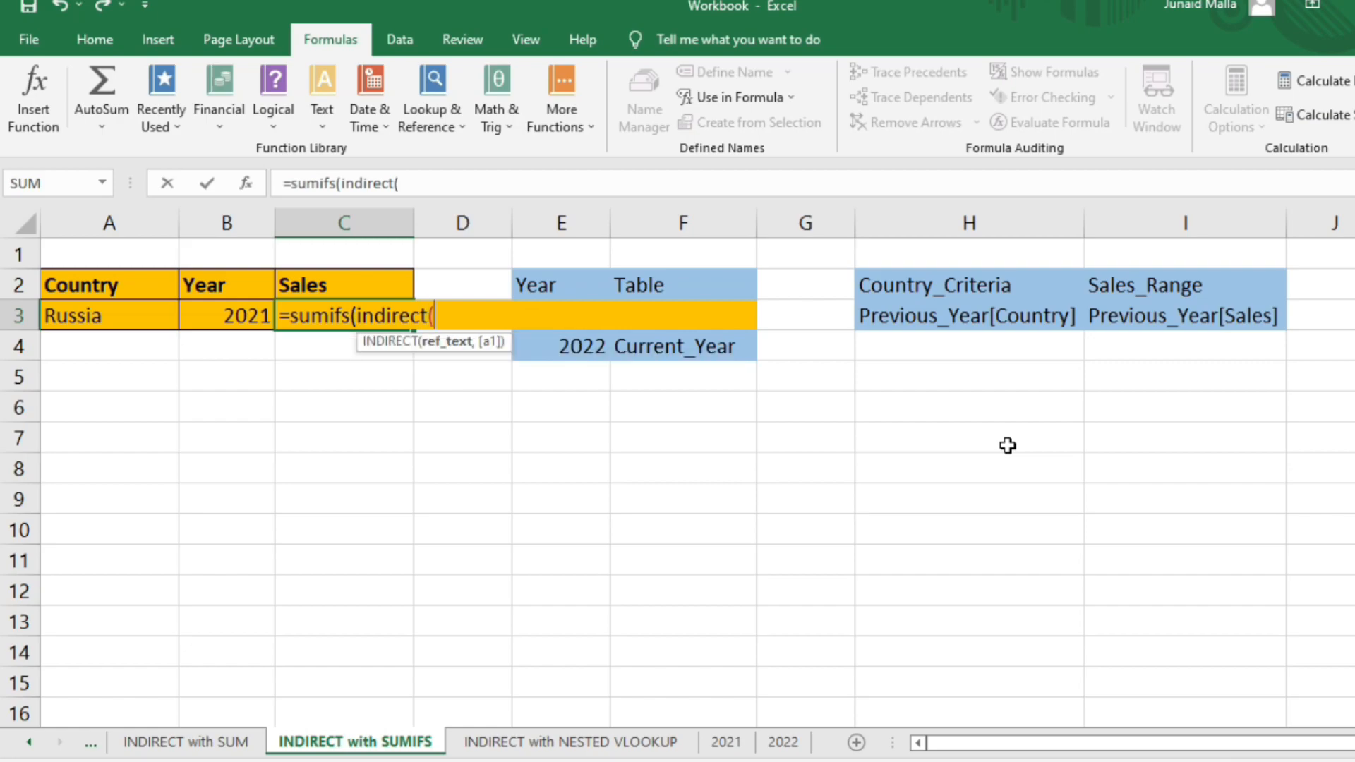
left_click(1145, 323)
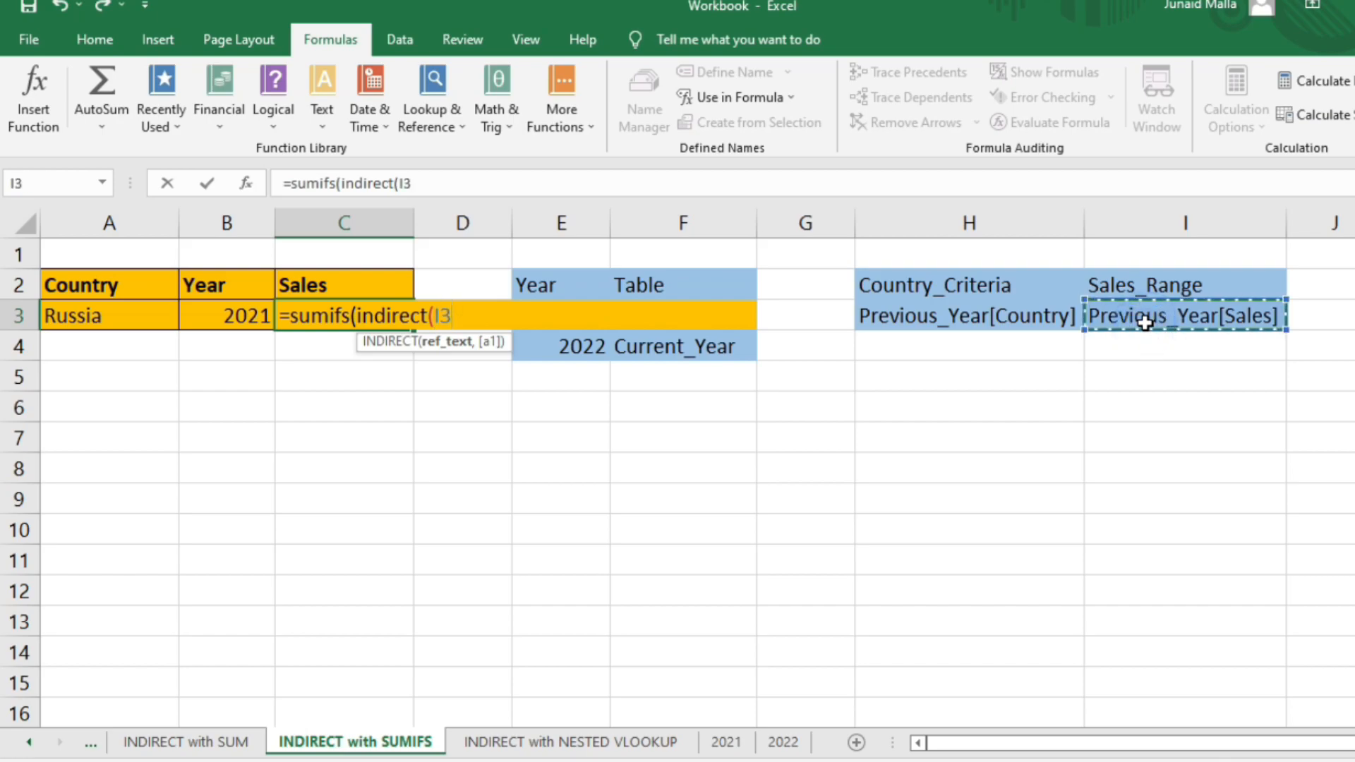
type(")")
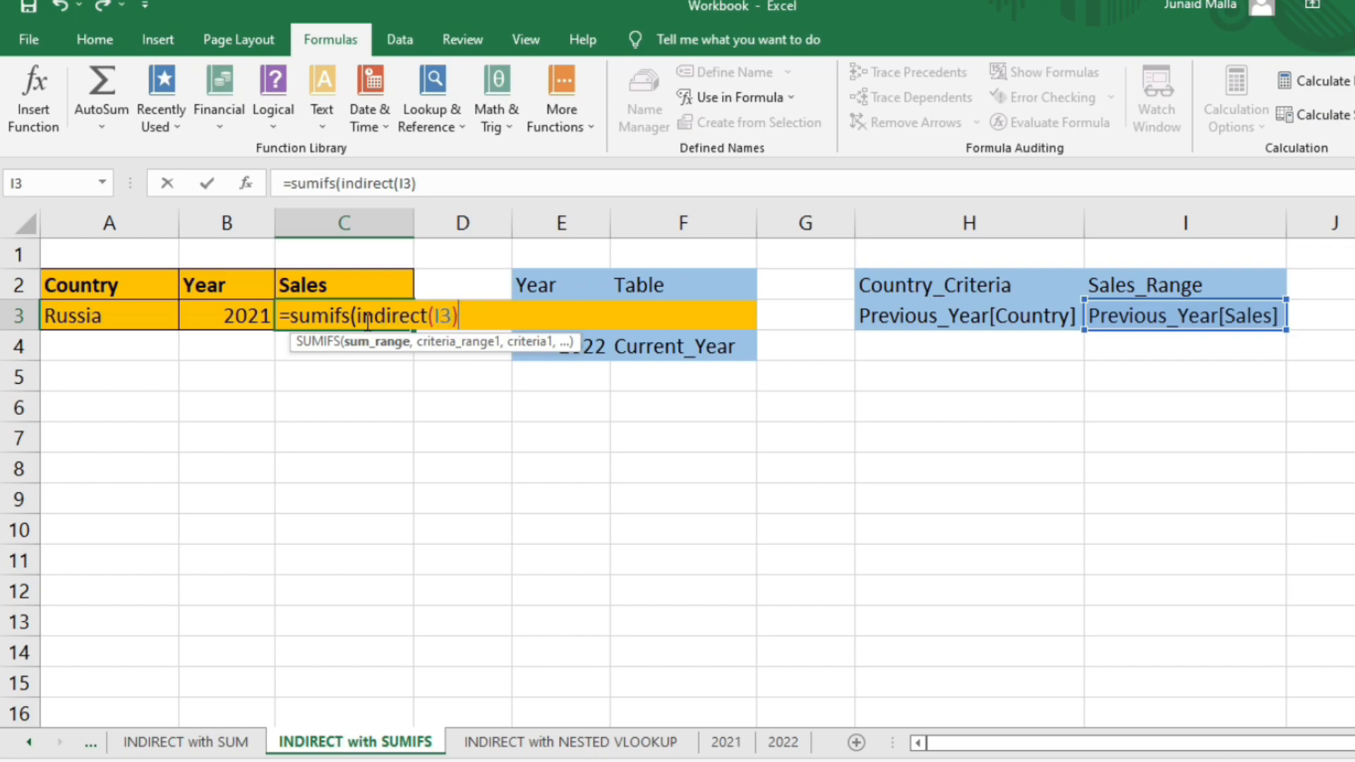
type(",")
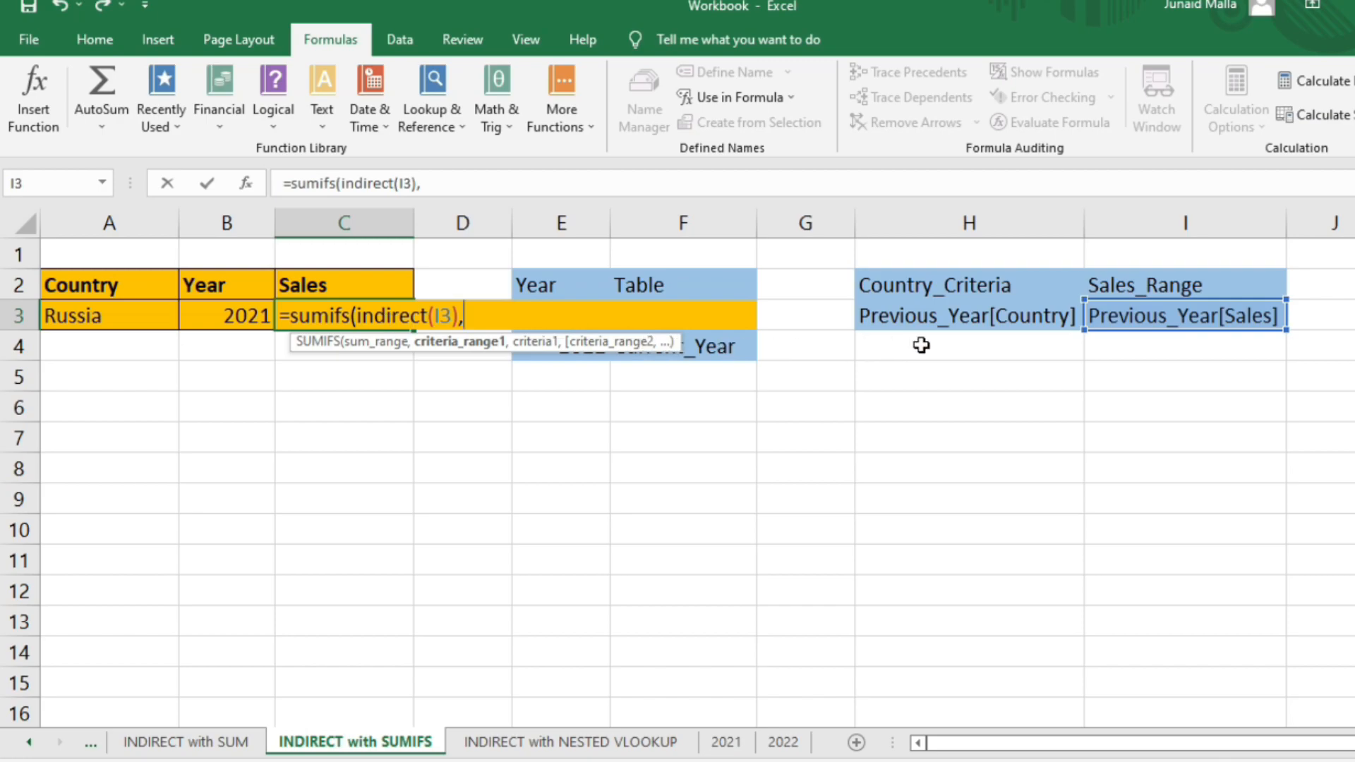
- Add INDIRECT(H3) as the first criteria range of the SUMIFS formula in C3
type("indirect")
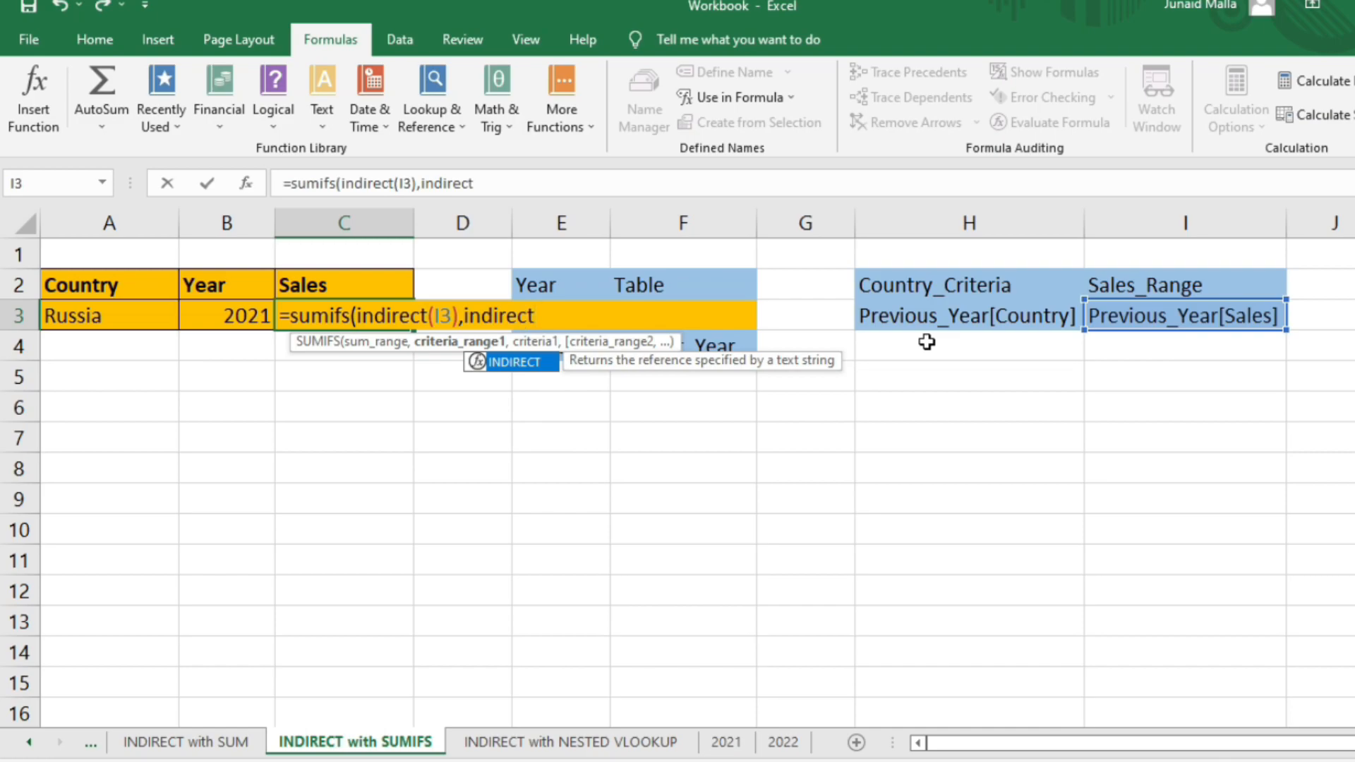
type("(")
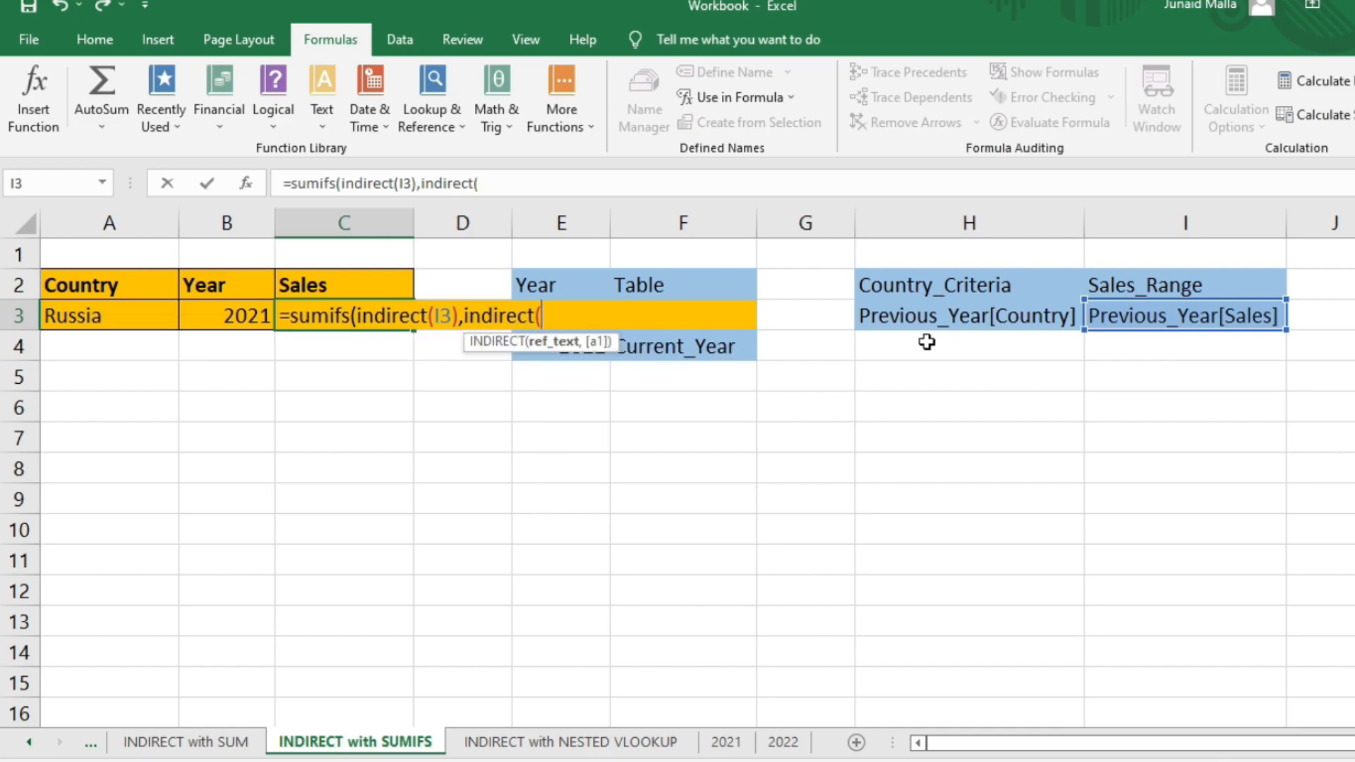
left_click(985, 316)
type(")")
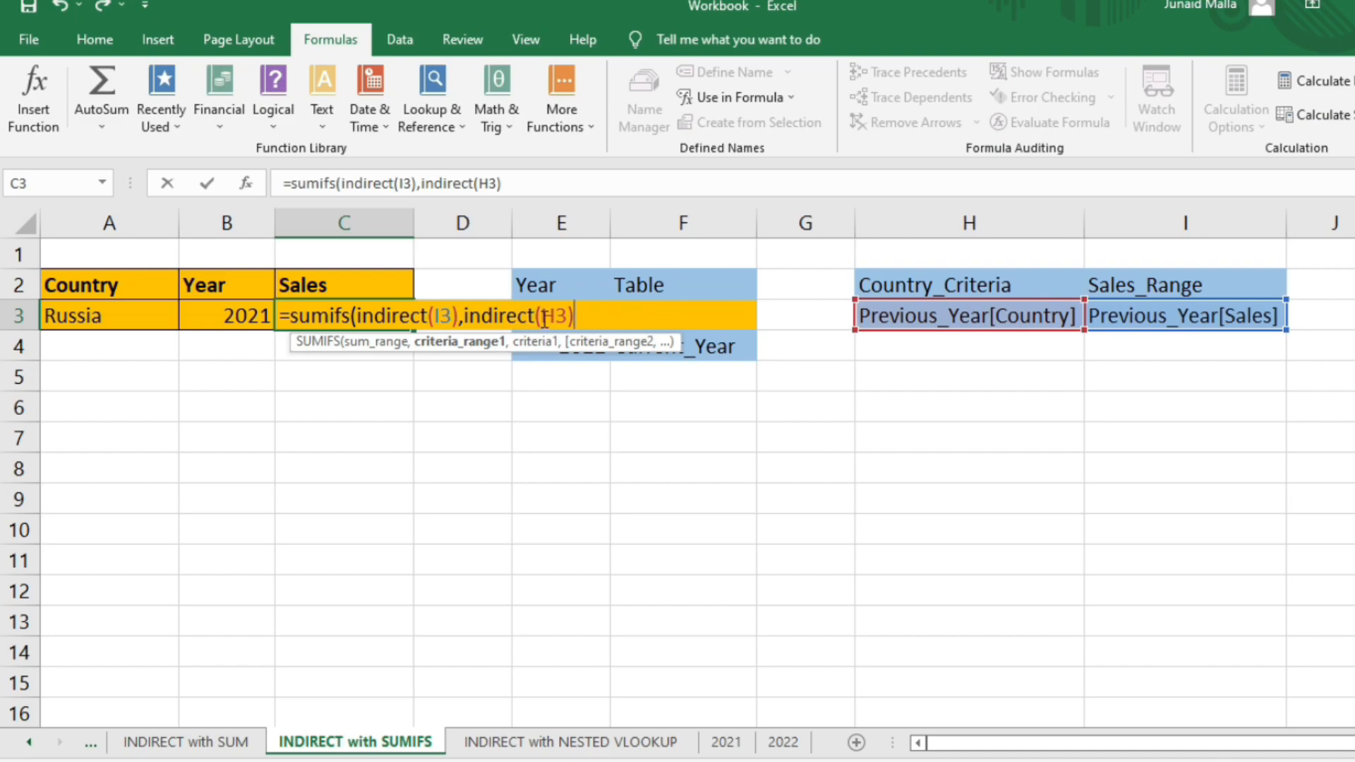
left_click(551, 318)
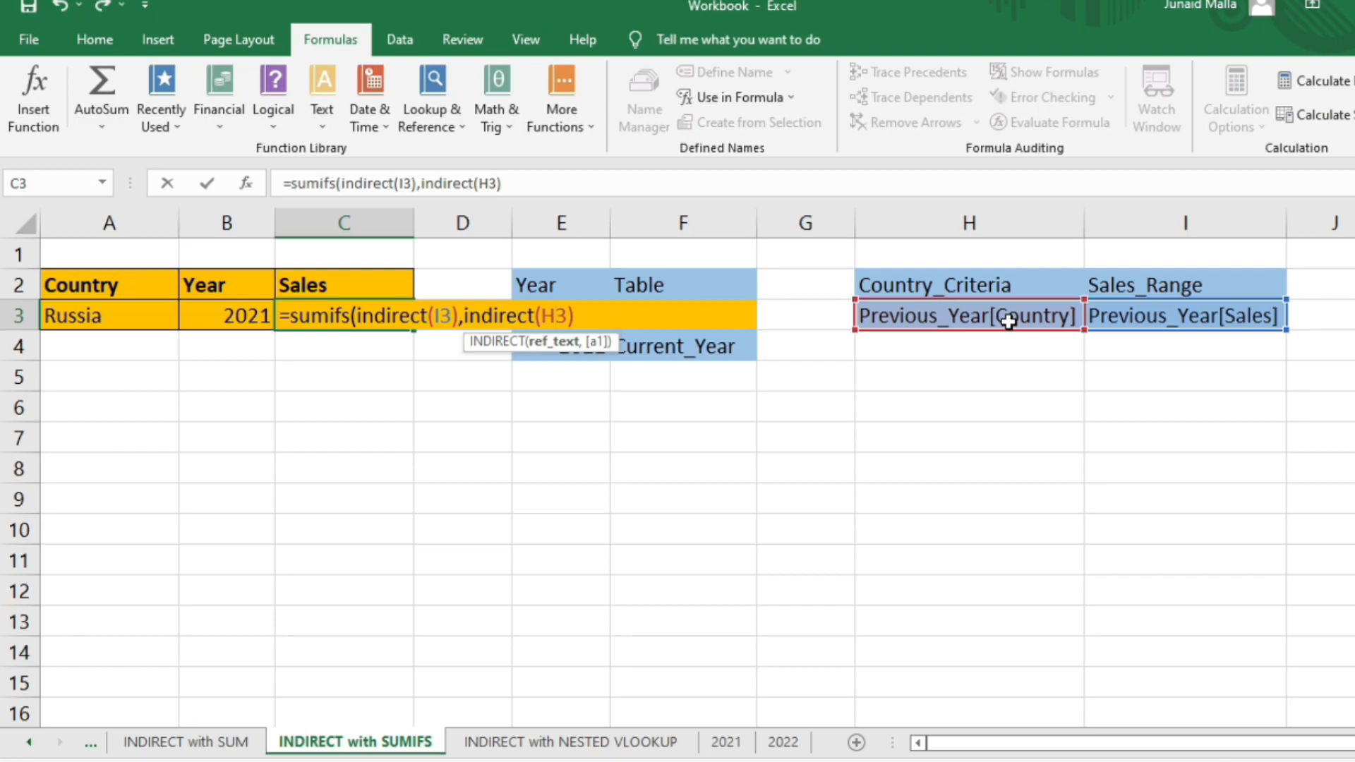
left_click(583, 315)
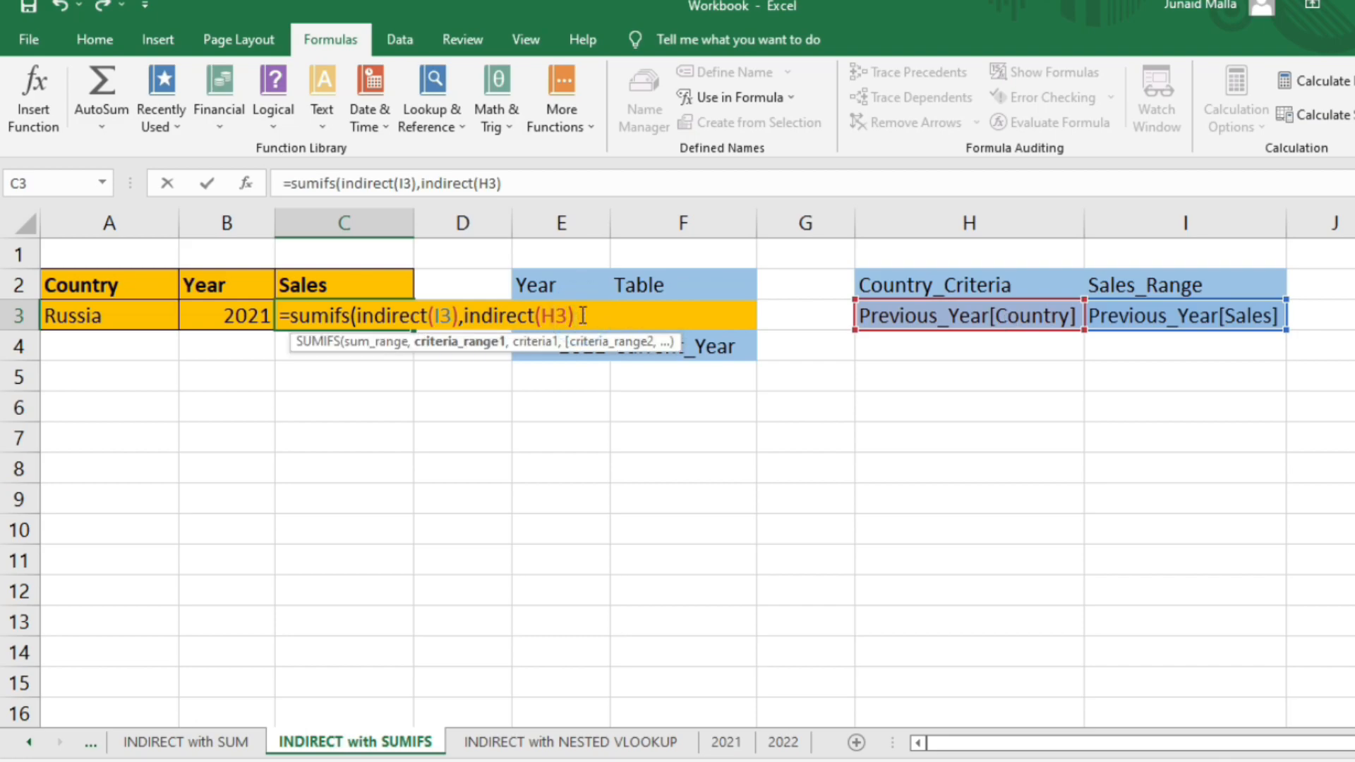
- Complete the C3 formula with the country cell A3 as the criterion: =SUMIFS(INDIRECT(I3),INDIRECT(H3),A3)
type(",")
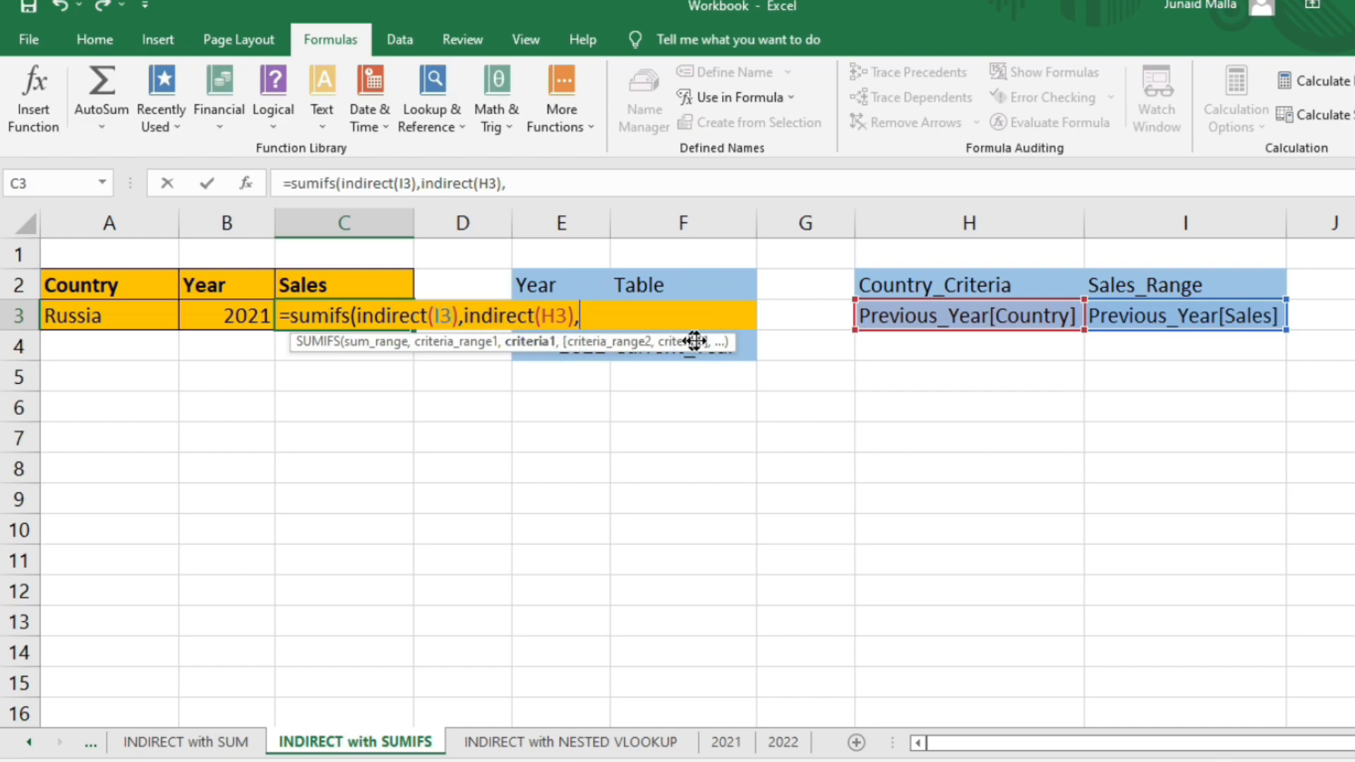
left_click(120, 314)
type(")")
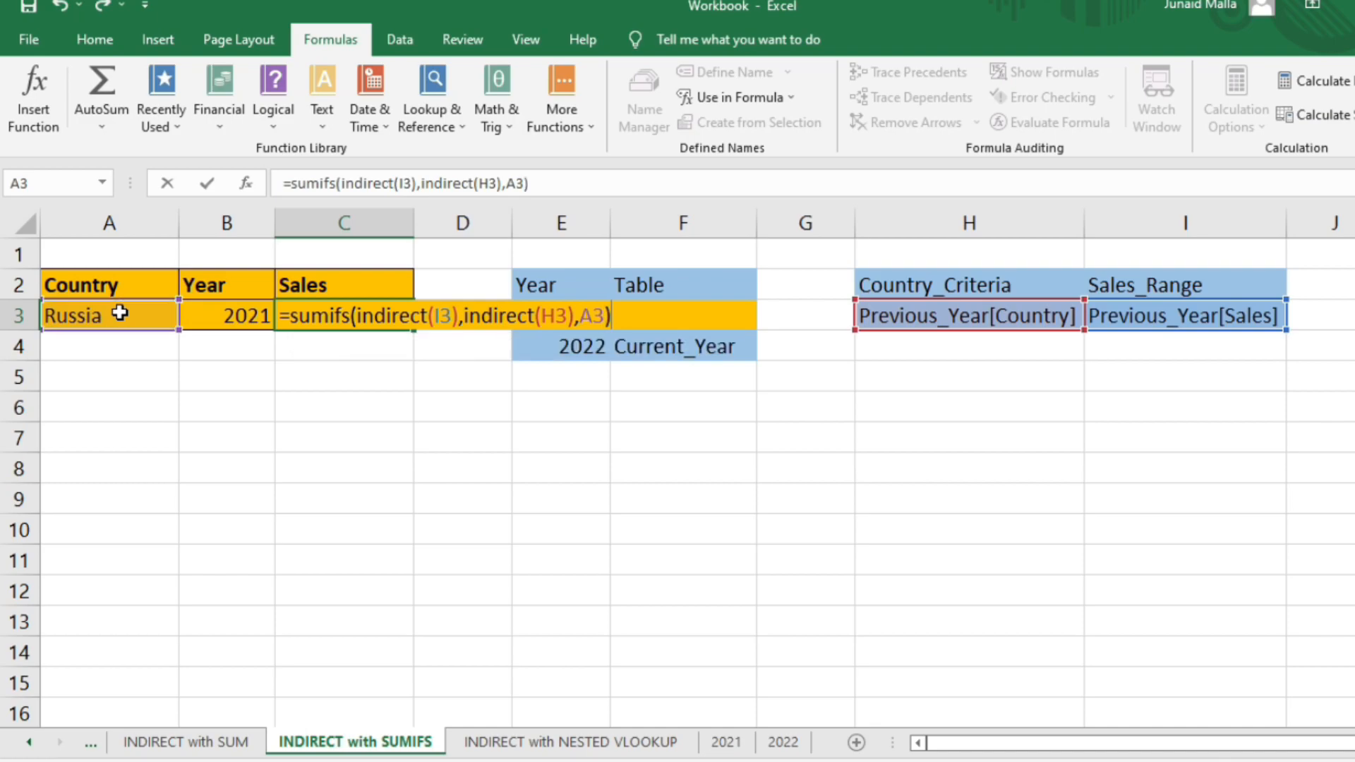
key("Return")
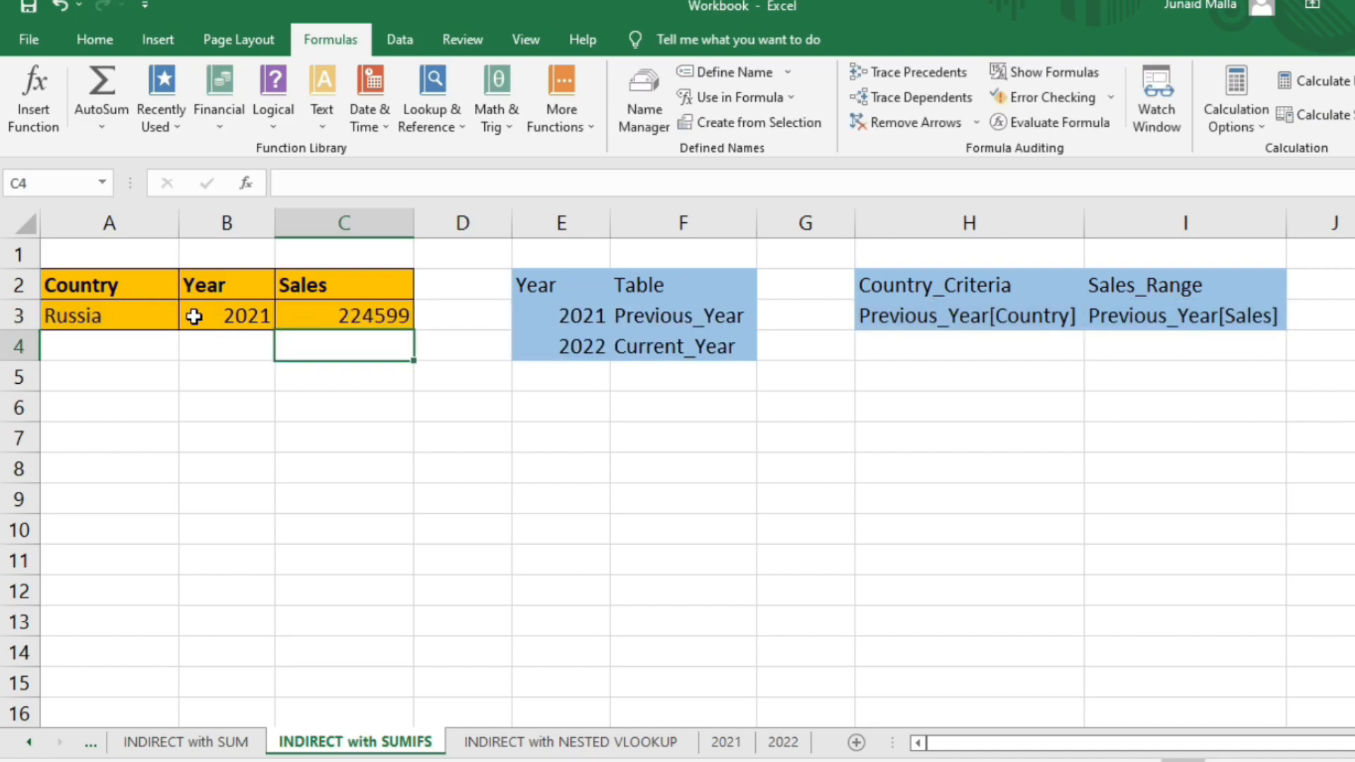
- Set the country in A3 to Angola and the year in B3 to 2022
left_click(140, 317)
left_click(189, 318)
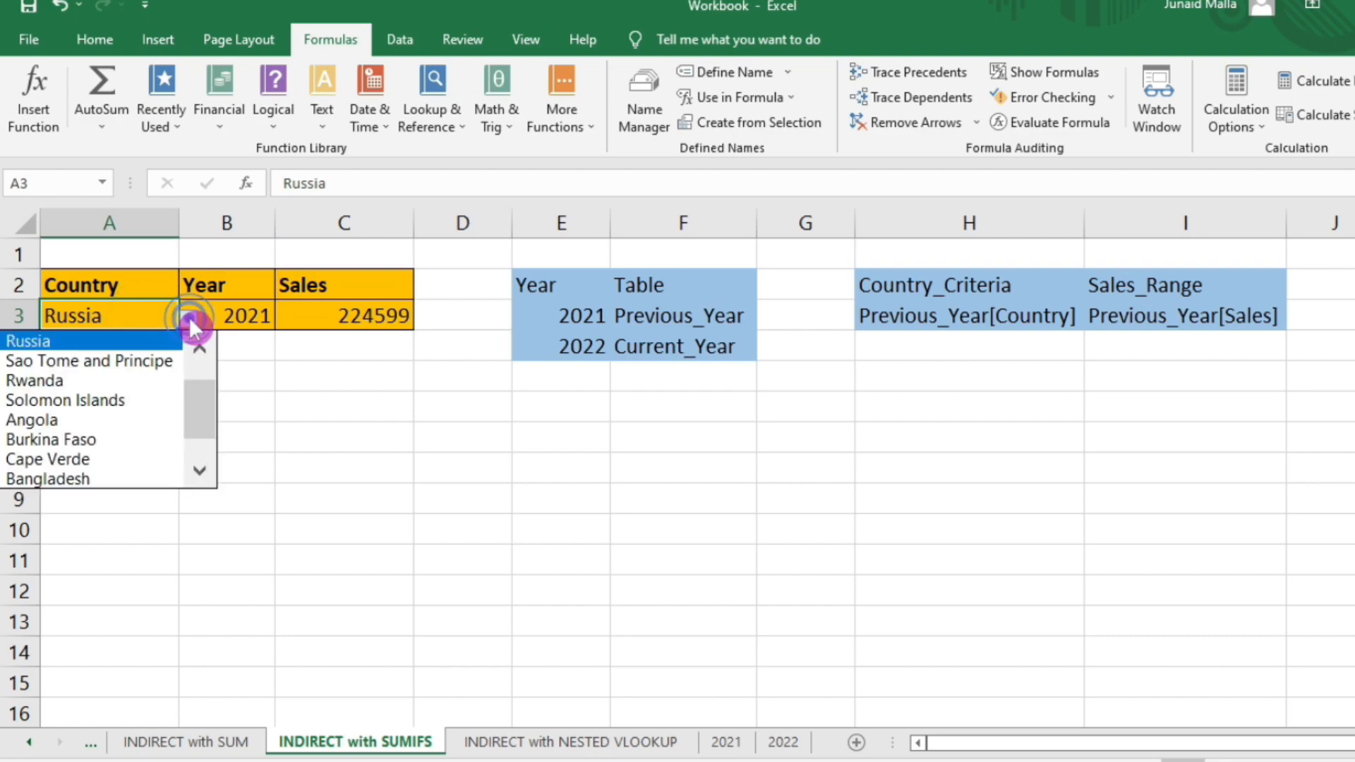
left_click(73, 417)
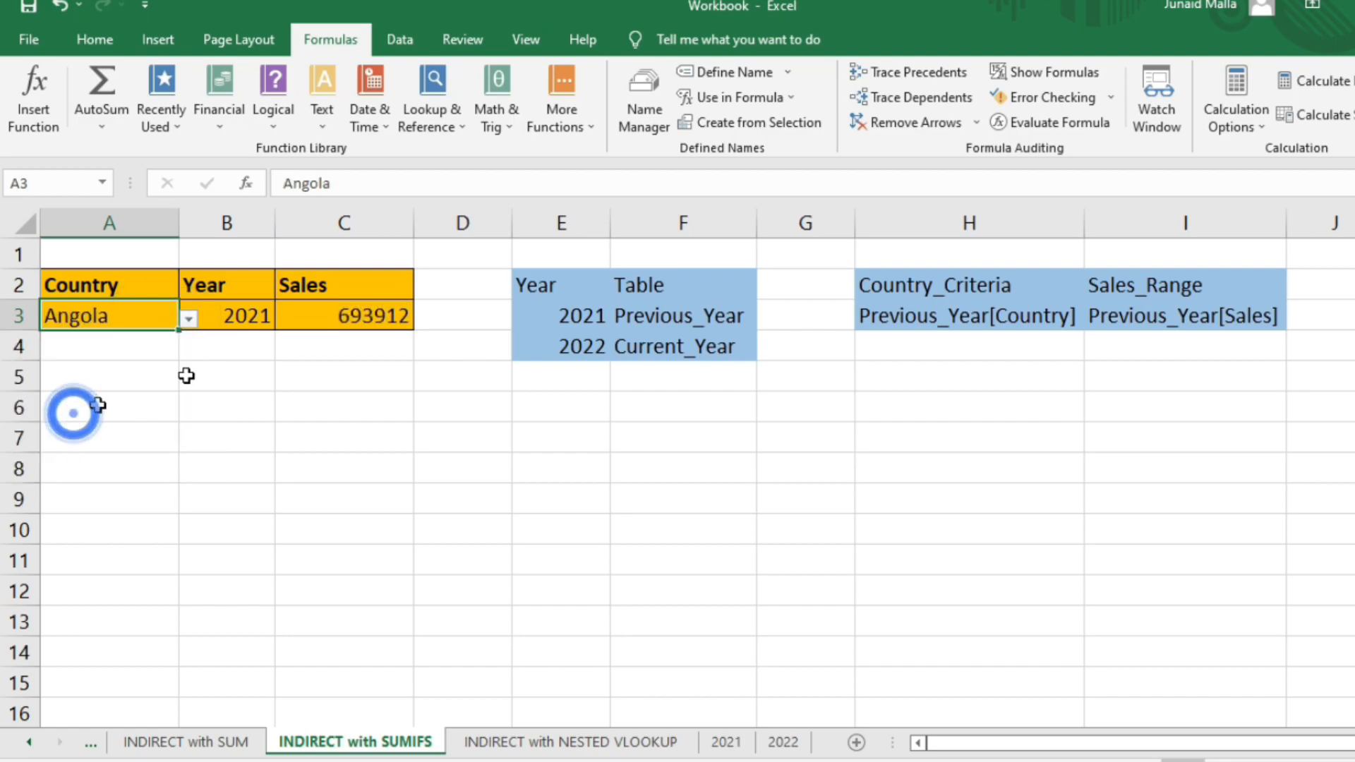
left_click(251, 314)
left_click(282, 319)
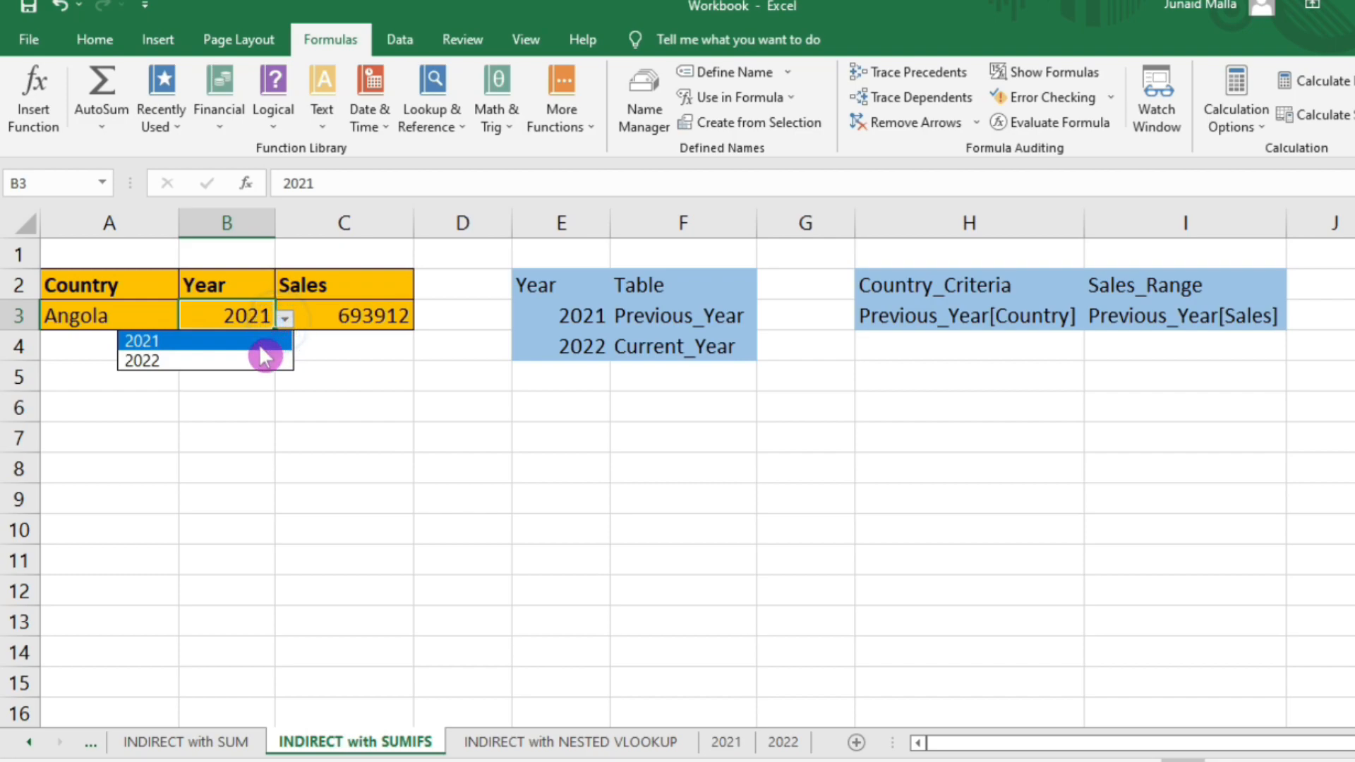
left_click(247, 360)
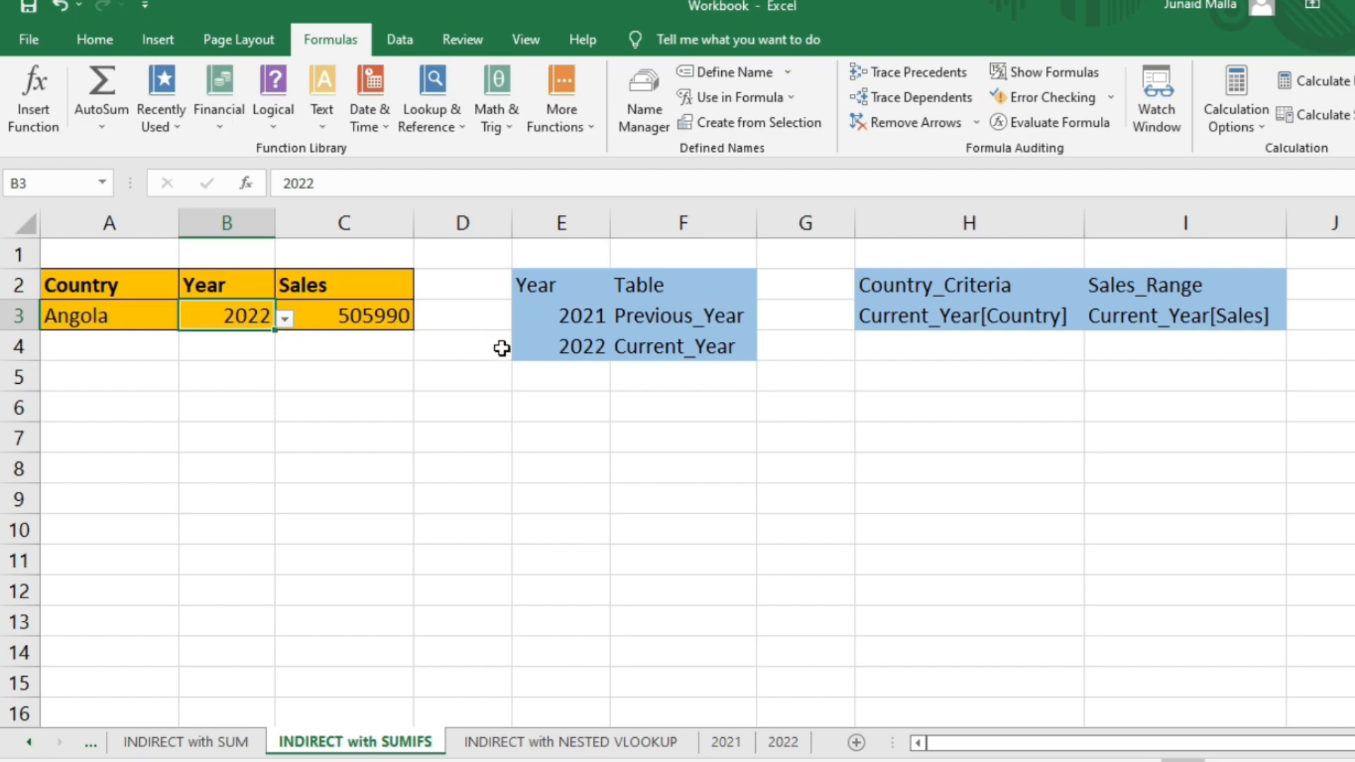
- Check the calculated sales against the Angola row on the 2022 sheet
left_click(730, 743)
left_click(783, 750)
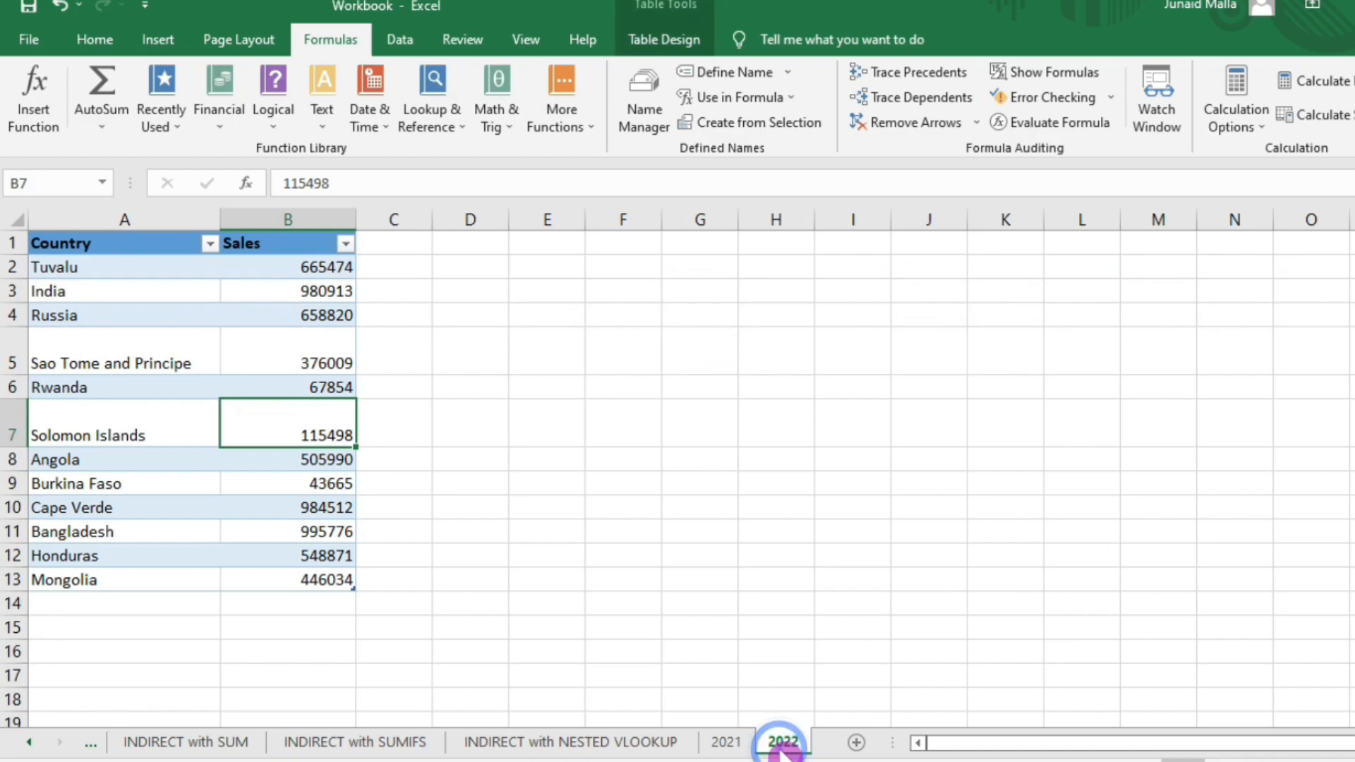
left_click(332, 457)
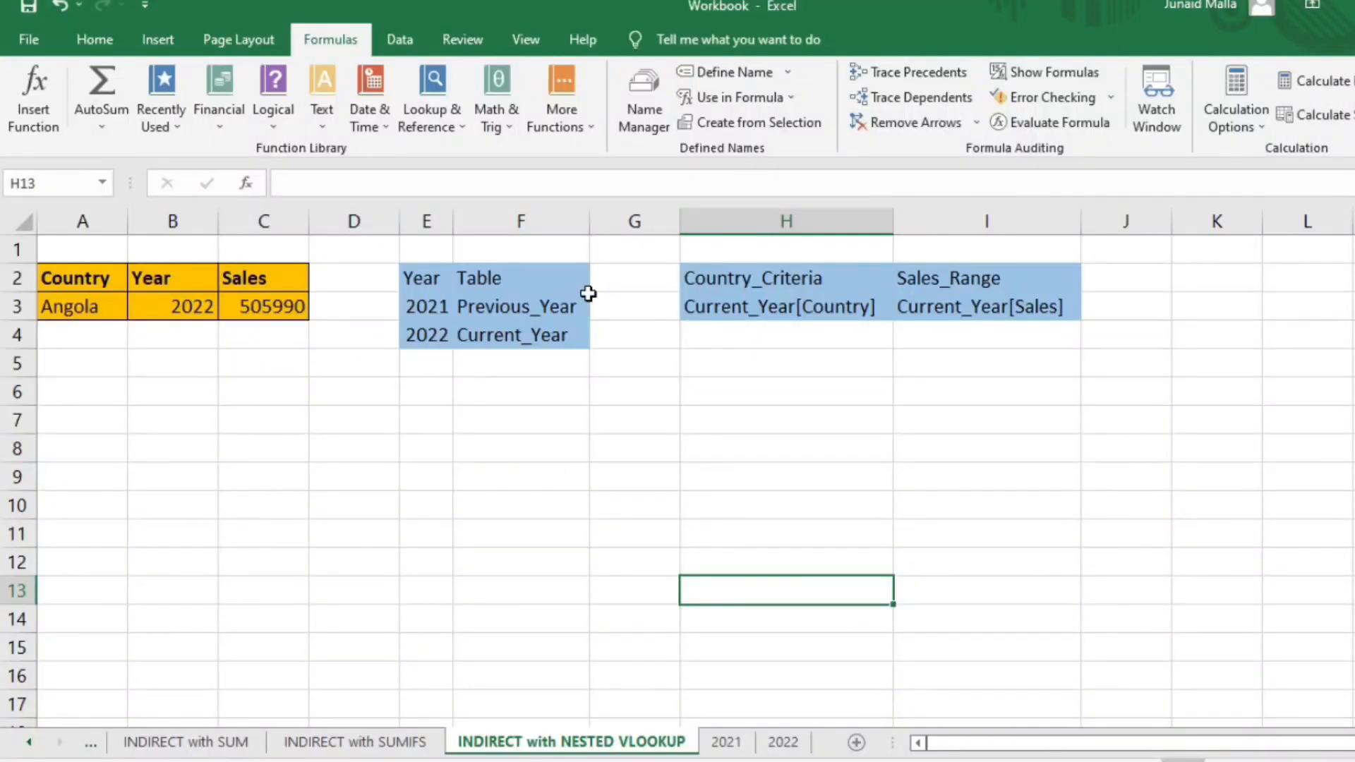
- On the INDIRECT with NESTED VLOOKUP sheet, copy H3's expression VLOOKUP(B3,E3:F4,2,FALSE)&"[Country]" without the equals sign, leaving the cell unchanged
left_click(705, 272)
left_click_drag(702, 272, 983, 329)
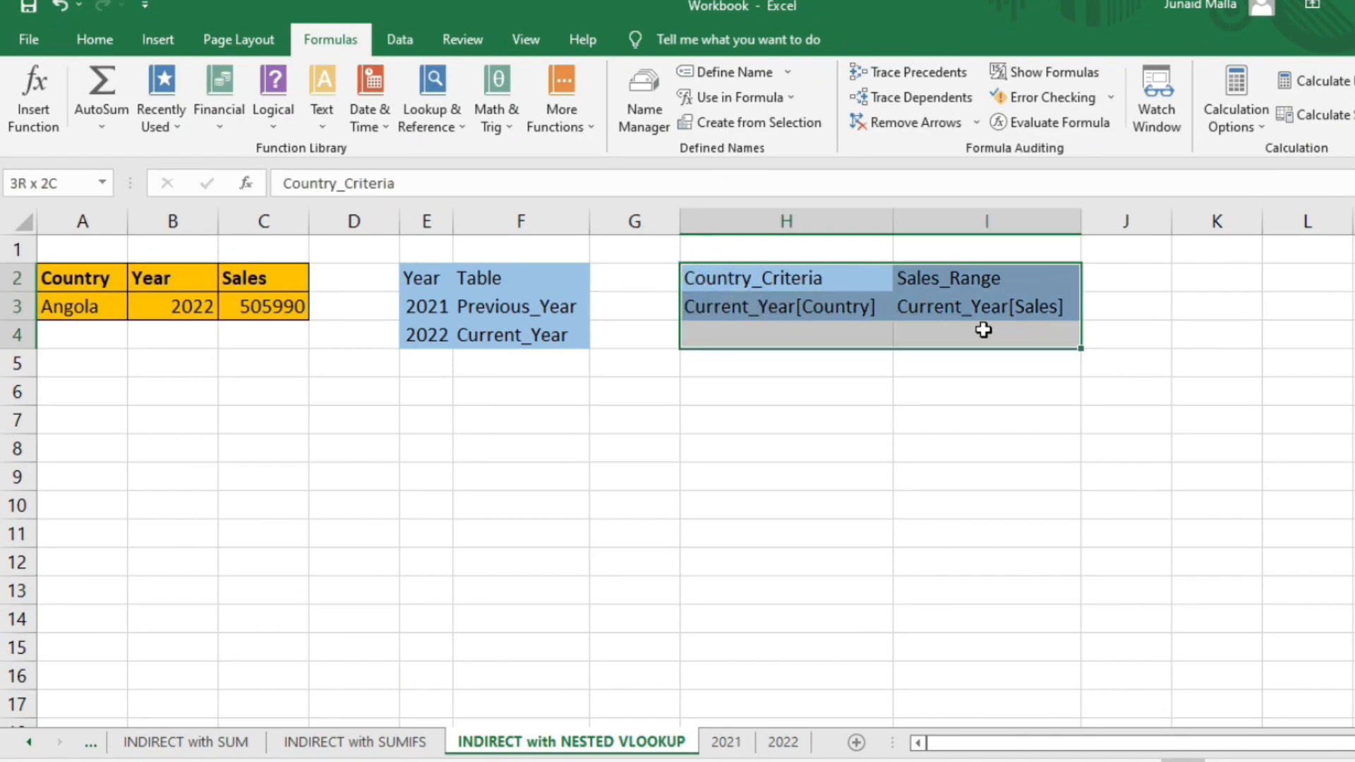
left_click(858, 276)
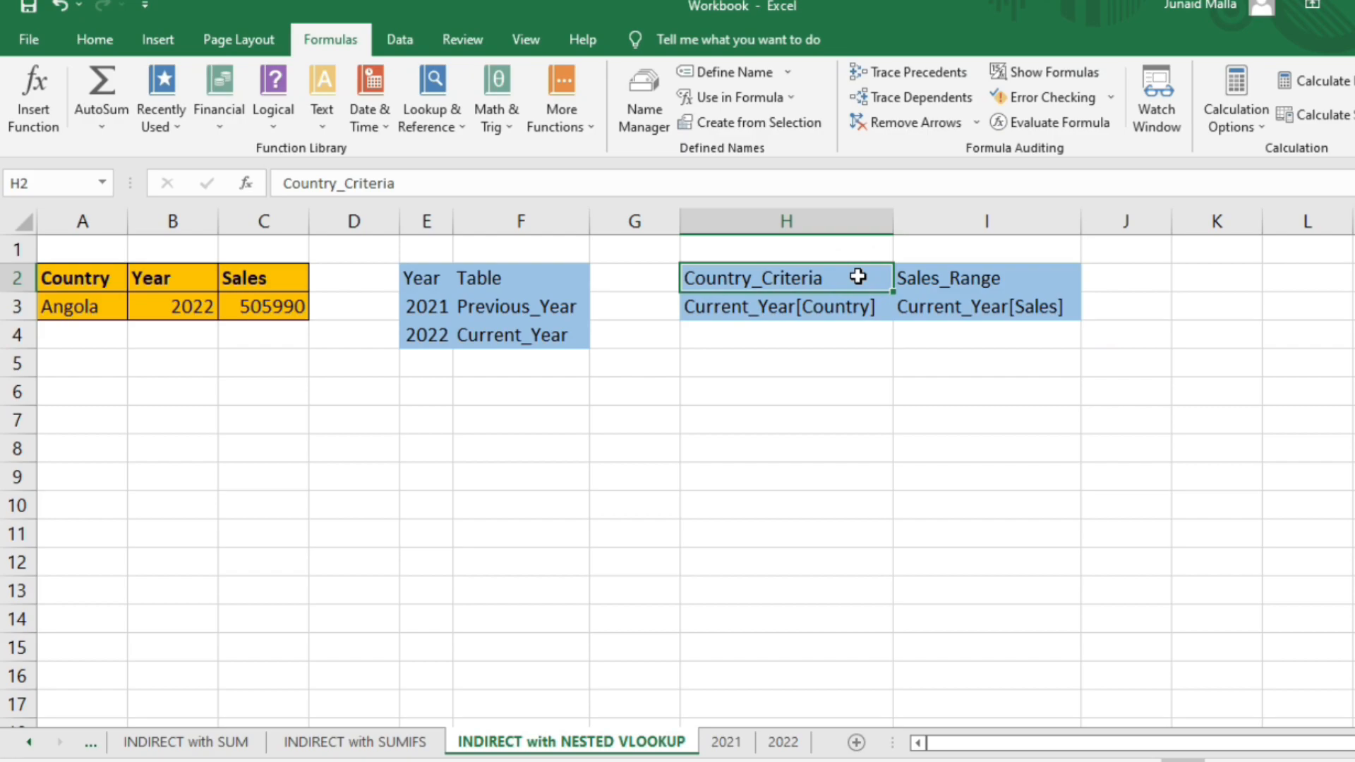
left_click(834, 308)
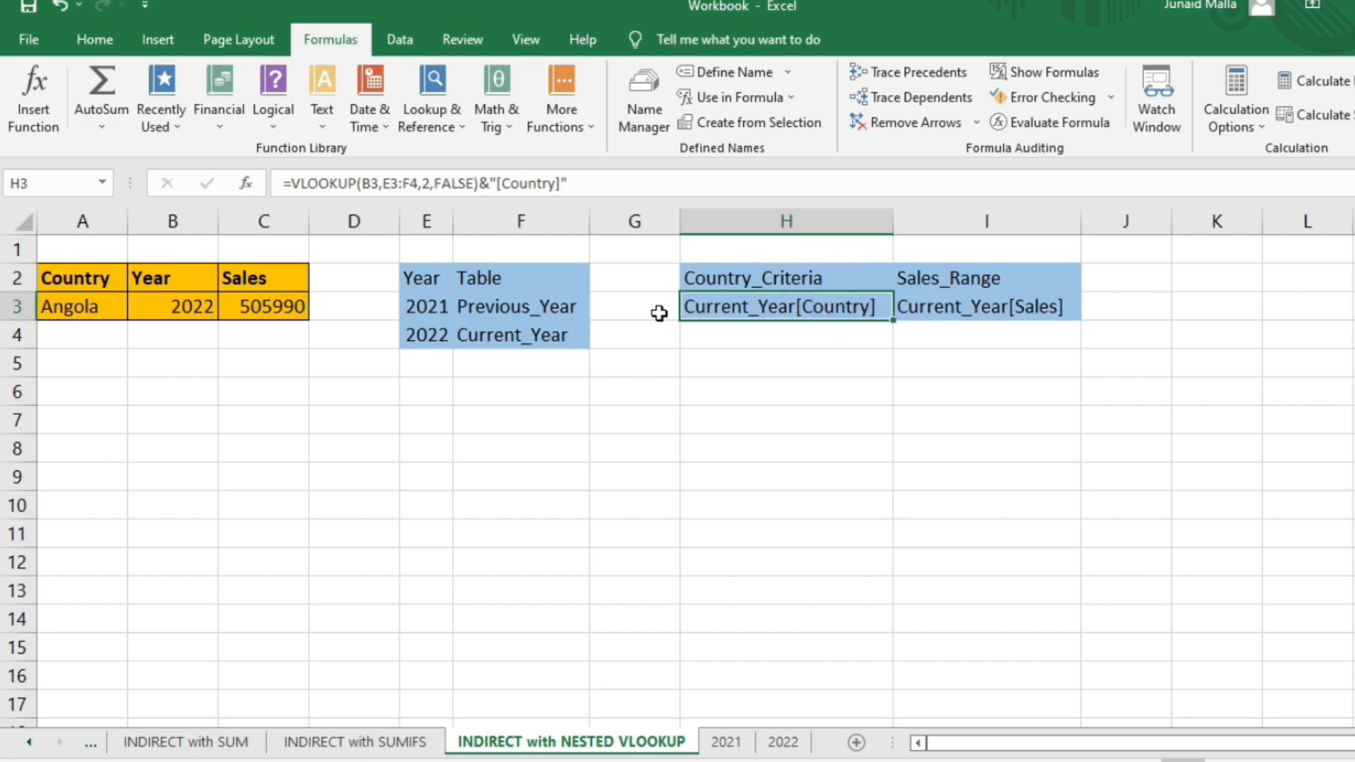
left_click(578, 185)
left_click_drag(578, 186, 298, 179)
key("ctrl+c")
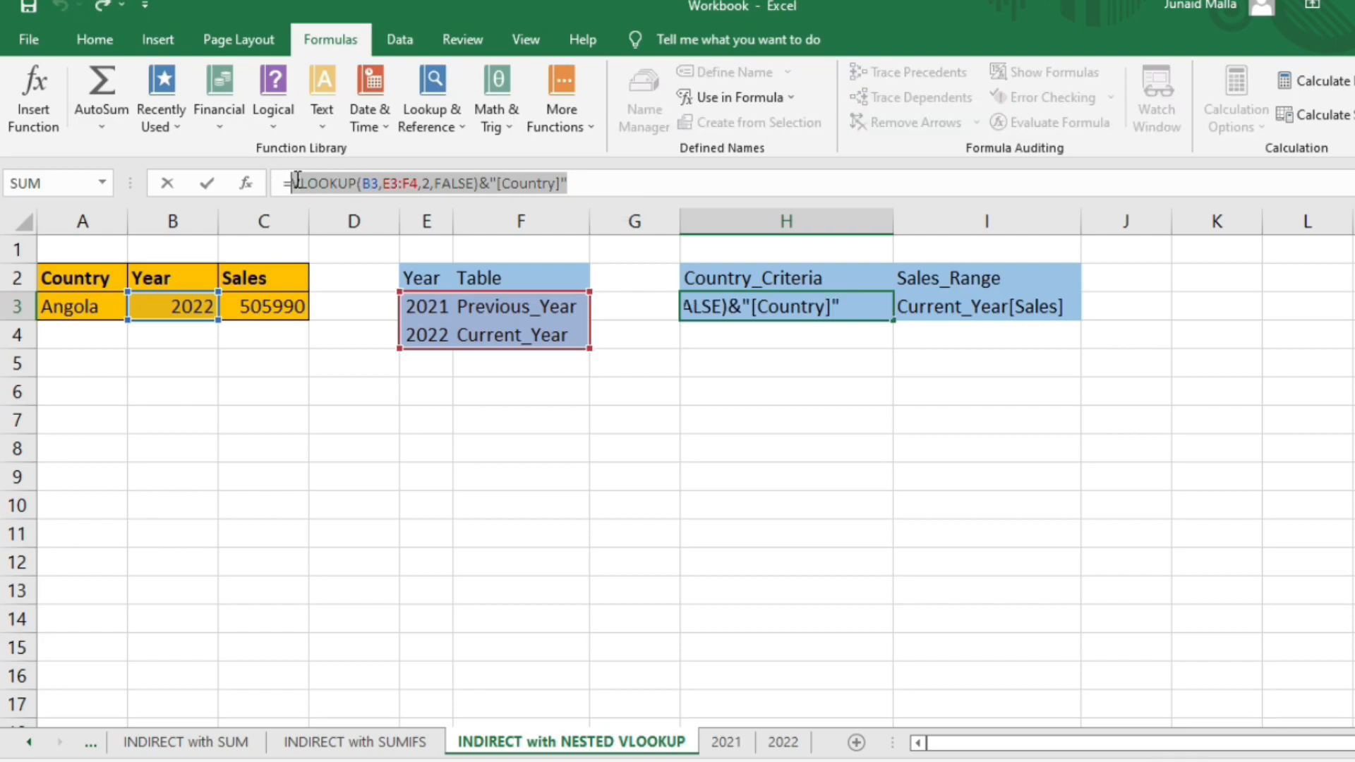
left_click(272, 307)
key("Escape")
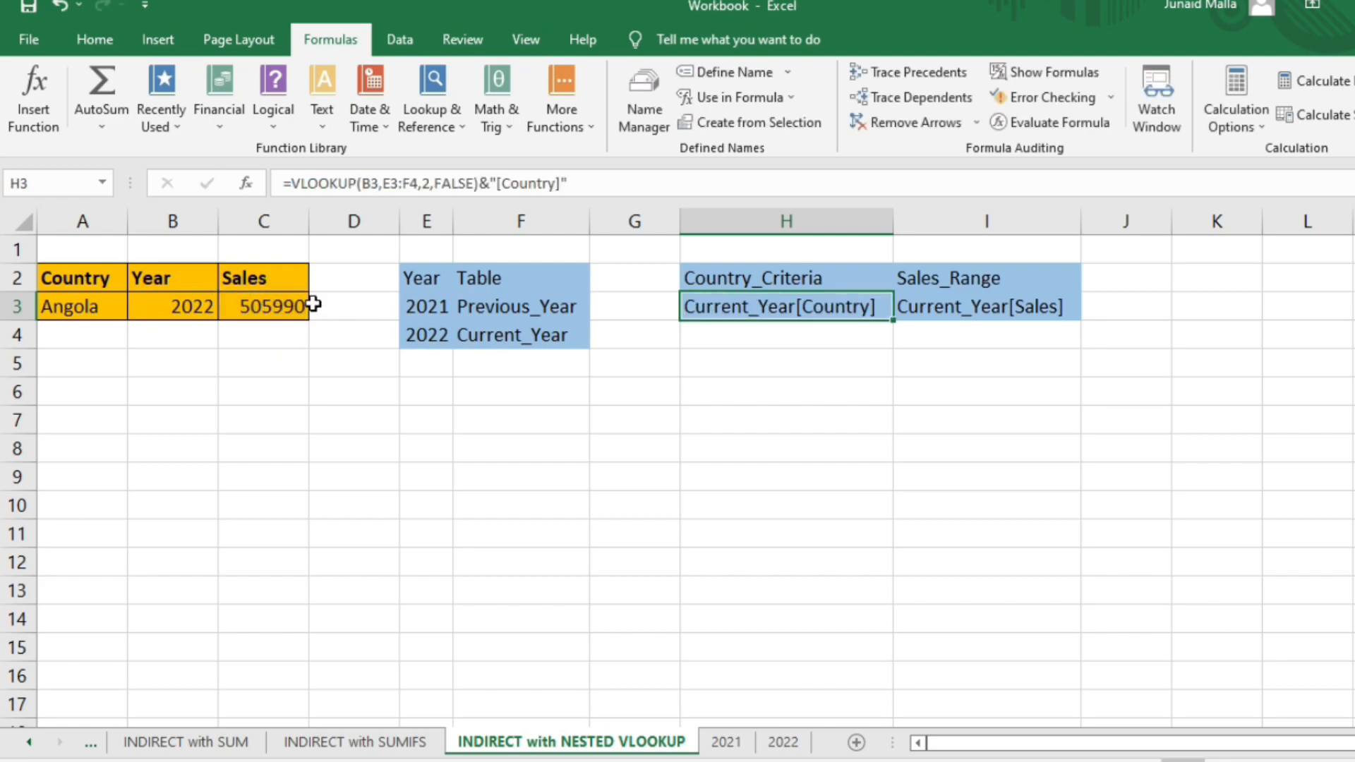
- Replace the H3 reference in the C3 SUMIFS formula with the copied expression VLOOKUP(B3,E3:F4,2,FALSE)&"[Country]"
left_click(296, 303)
double_click(300, 305)
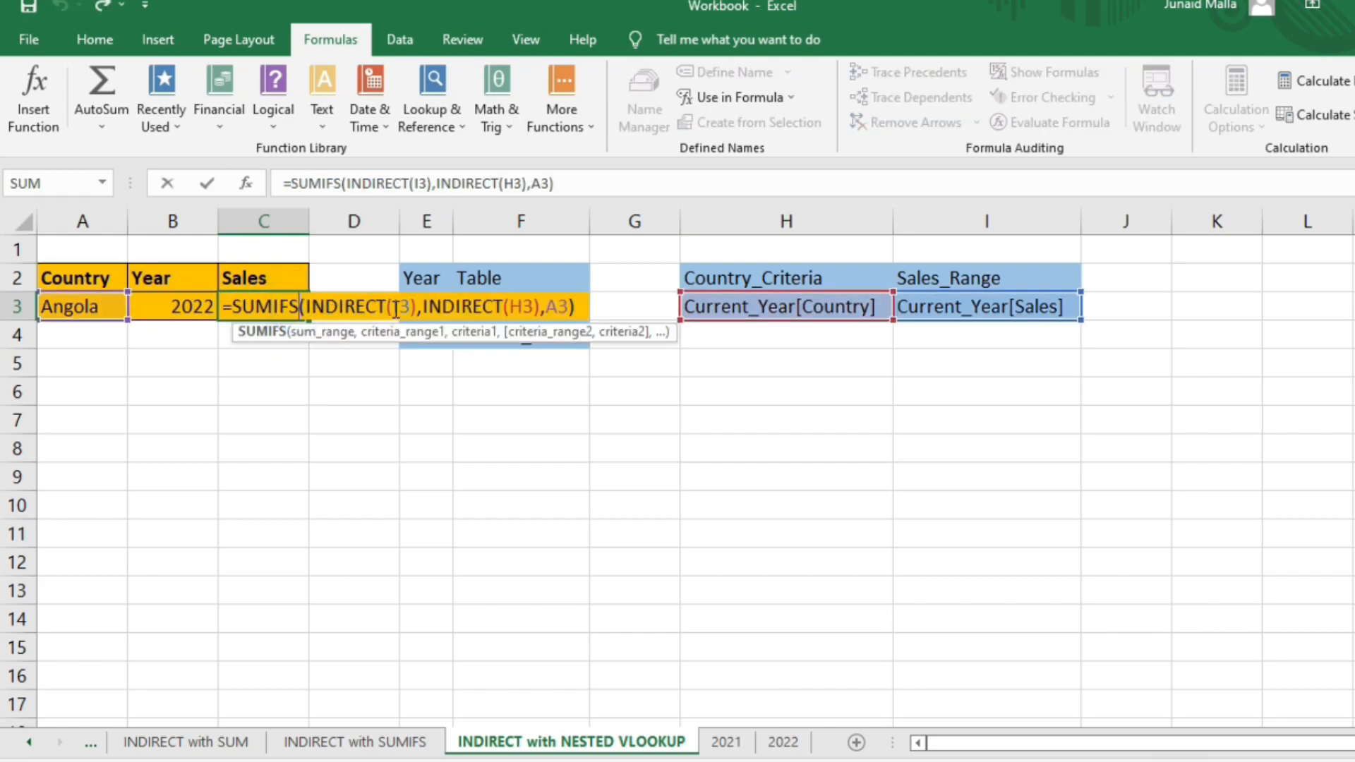
left_click(514, 184)
left_click(540, 223)
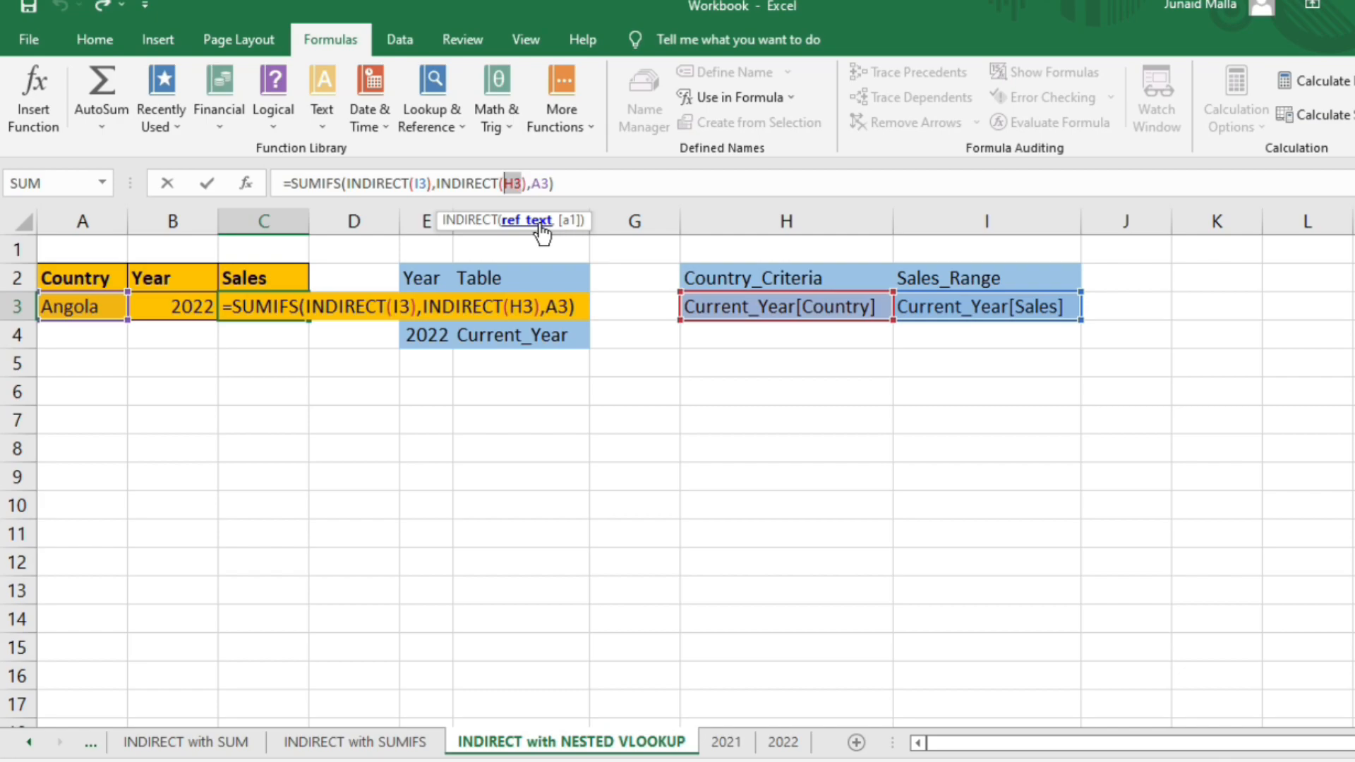
key("ctrl+v")
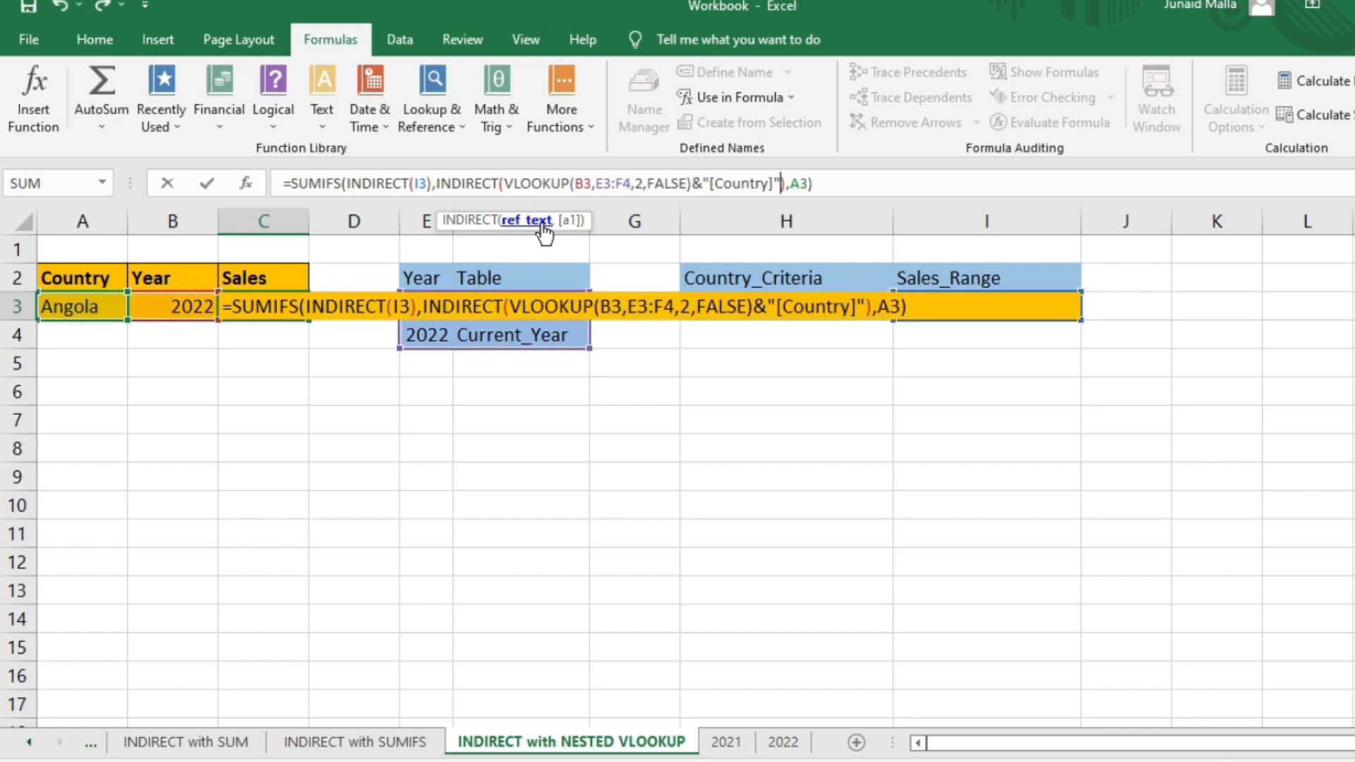
key("Return")
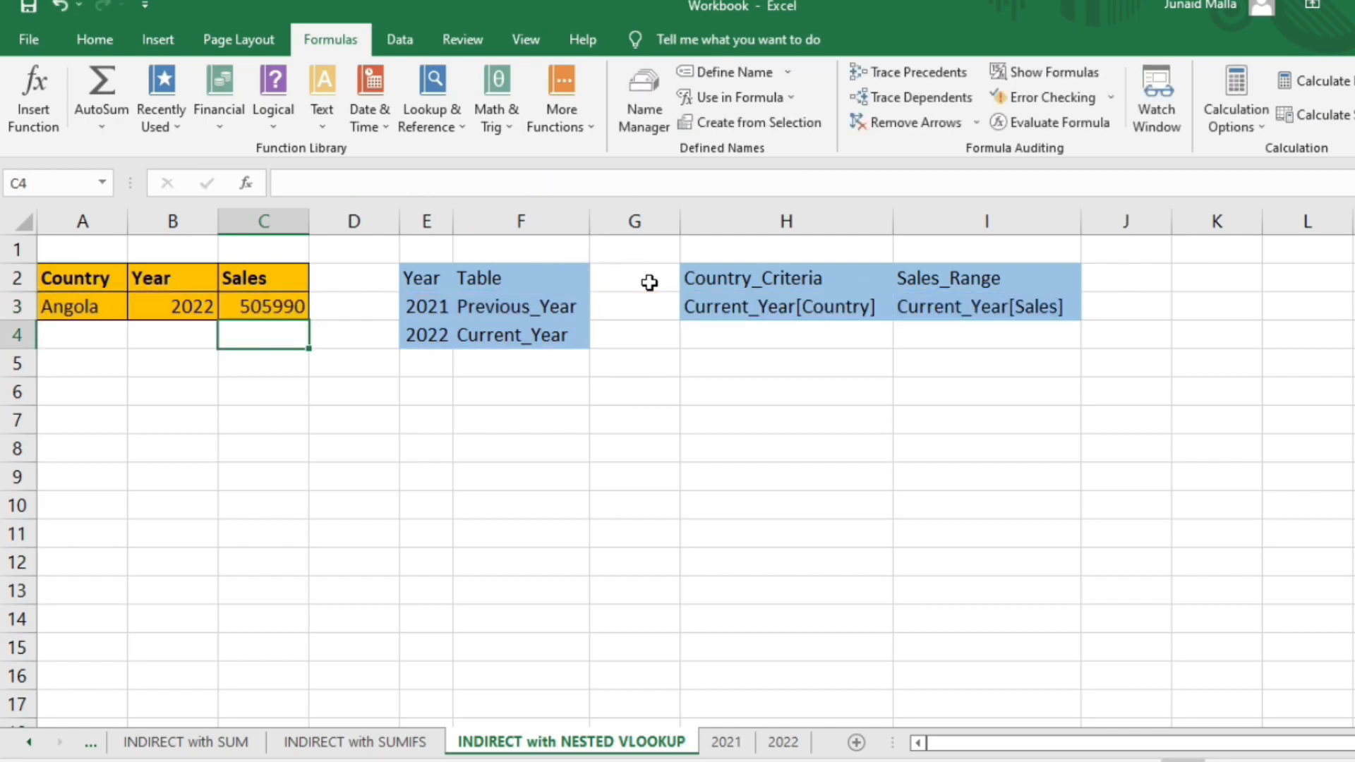
- Replace the I3 reference inside the first INDIRECT of C3's SUMIFS formula with VLOOKUP(B3,E3:F4,2,FALSE)&"[Sales]", copied from I3
double_click(1240, 309)
left_click_drag(1241, 309, 908, 308)
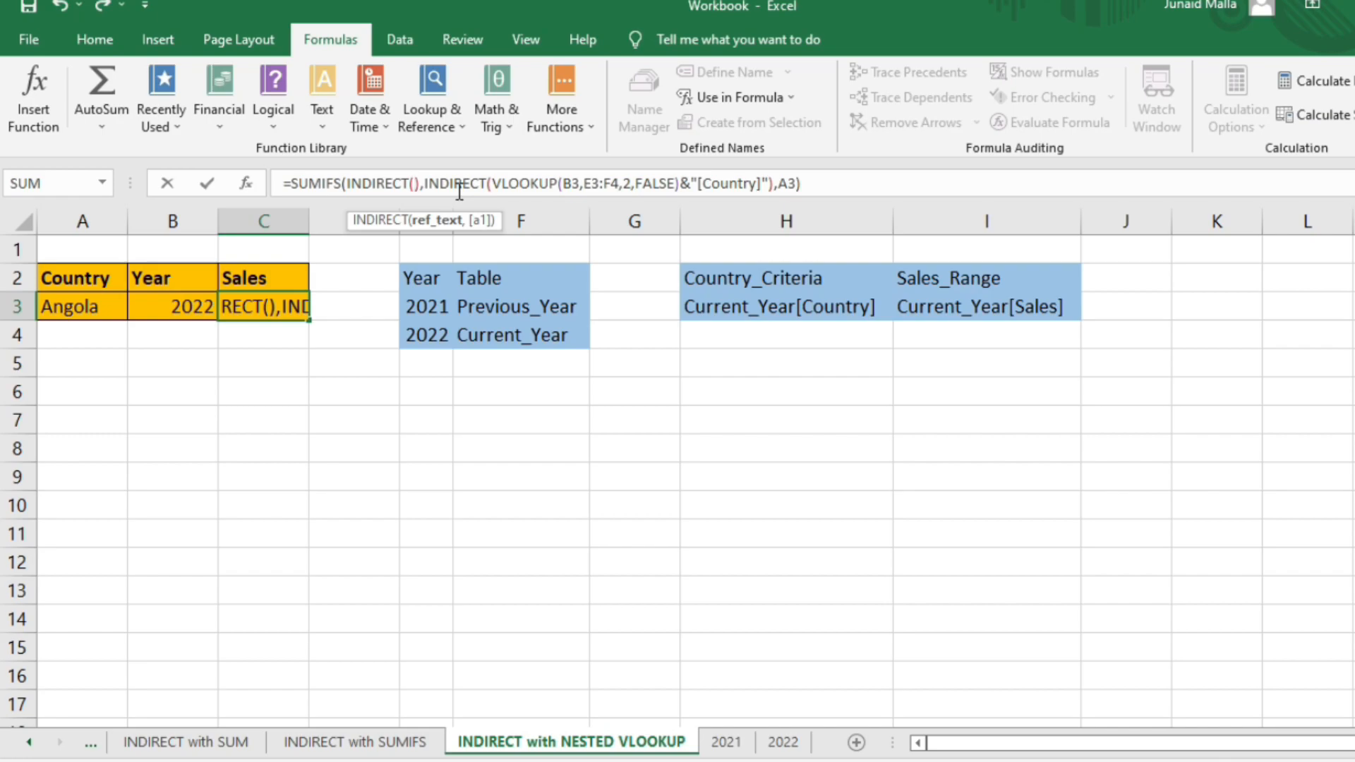
type("VLOOKUP(B3,E3:F4,2,FALSE)&\"[Sales]\"")
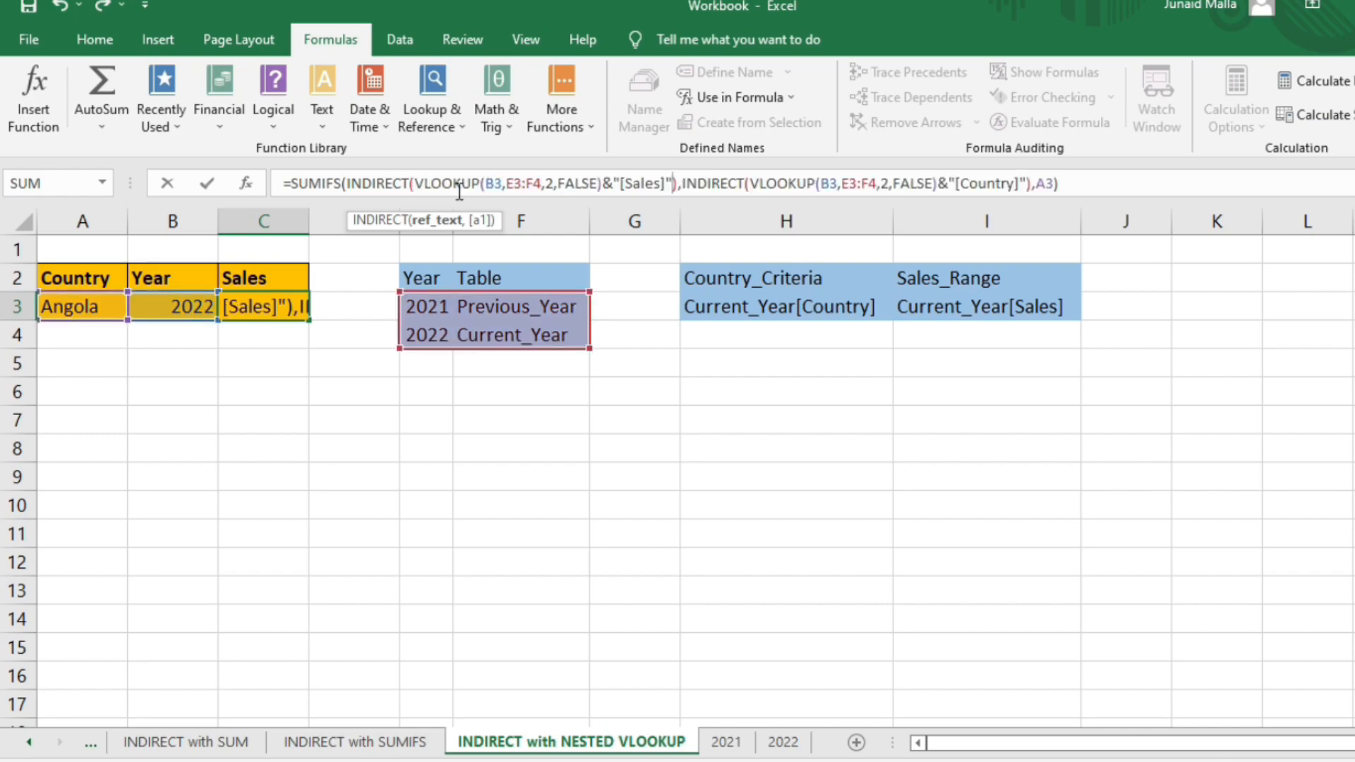
key("Return")
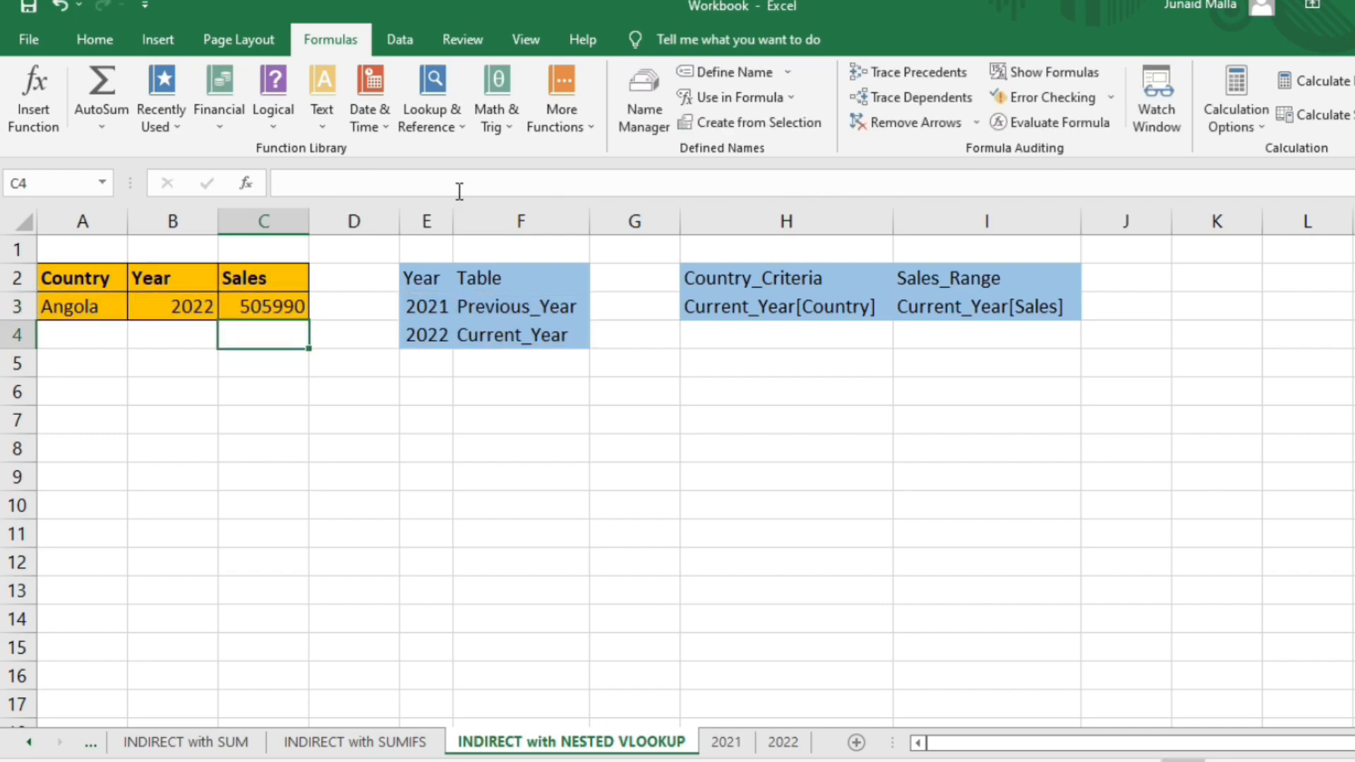
- Delete the helper columns H and I holding Country_Criteria and Sales_Range, and review the C3 formula
left_click_drag(734, 221, 929, 207)
left_click(868, 268)
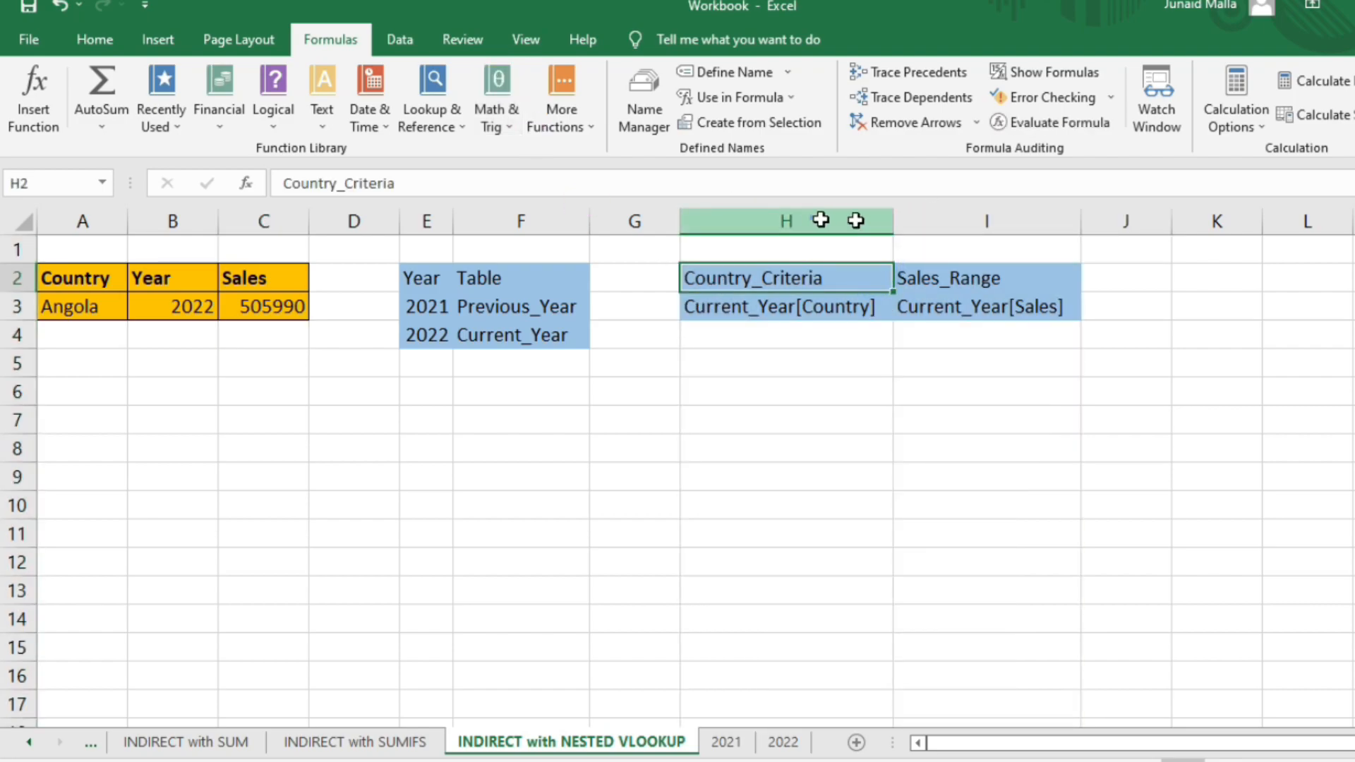
left_click_drag(816, 218, 971, 218)
right_click(976, 224)
left_click(1028, 442)
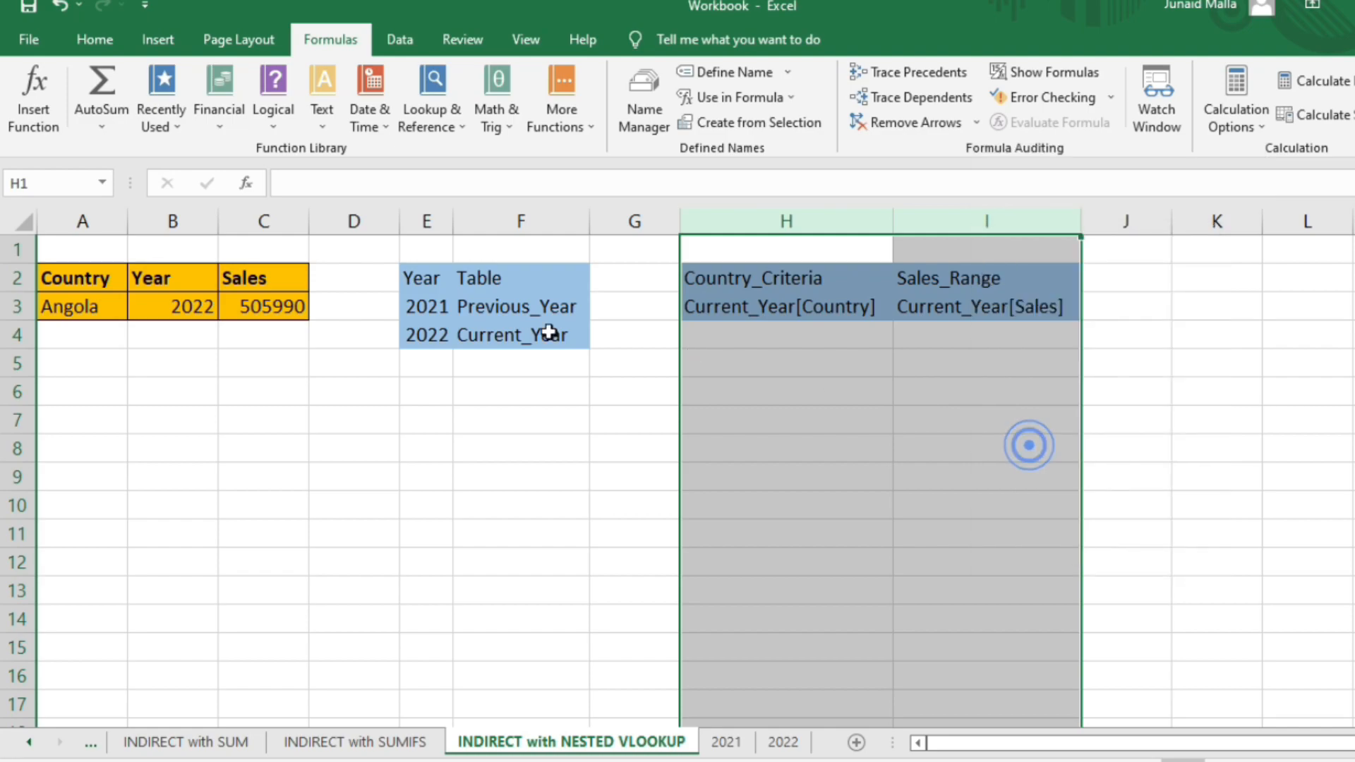
left_click(466, 307)
left_click(265, 300)
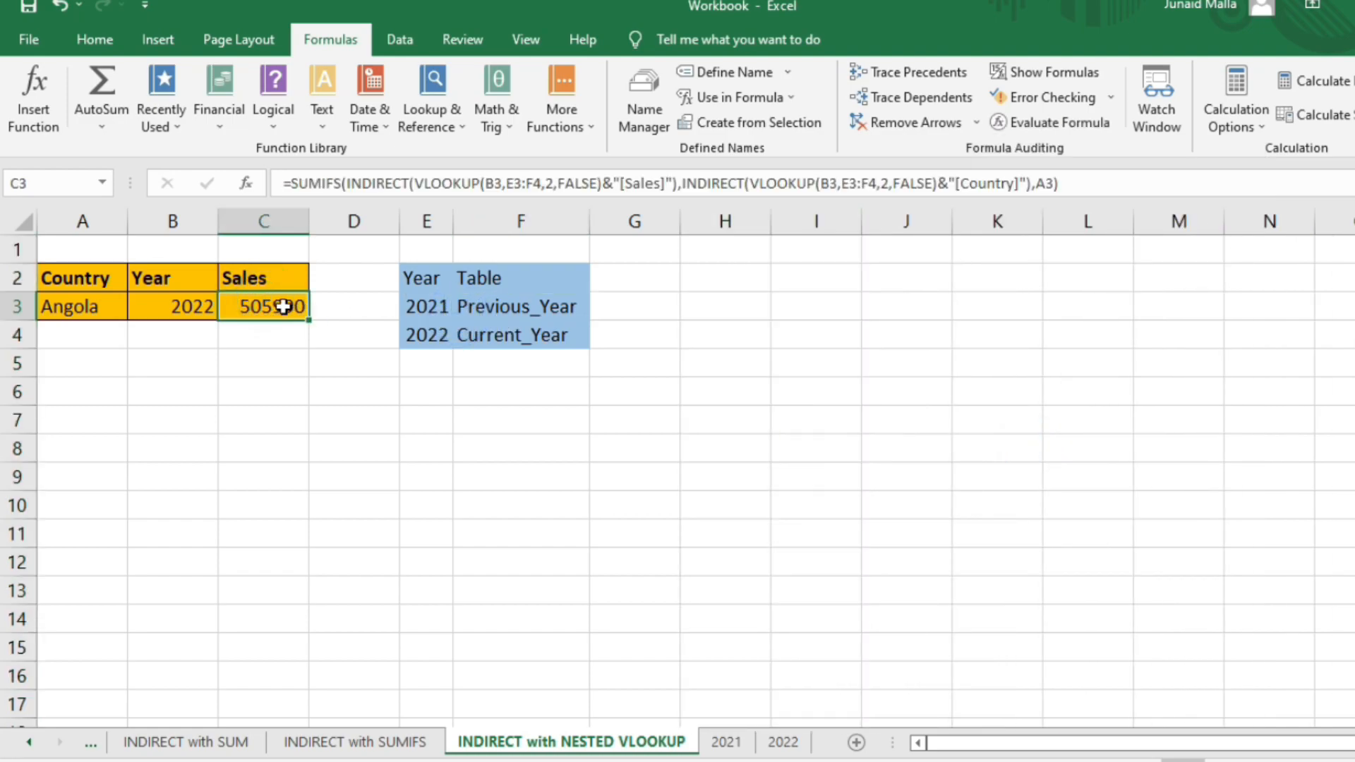
- Set the country in A3 to Cape Verde and the year in B3 to 2021
left_click(181, 307)
left_click(225, 310)
left_click(101, 310)
left_click(136, 310)
left_click(113, 404)
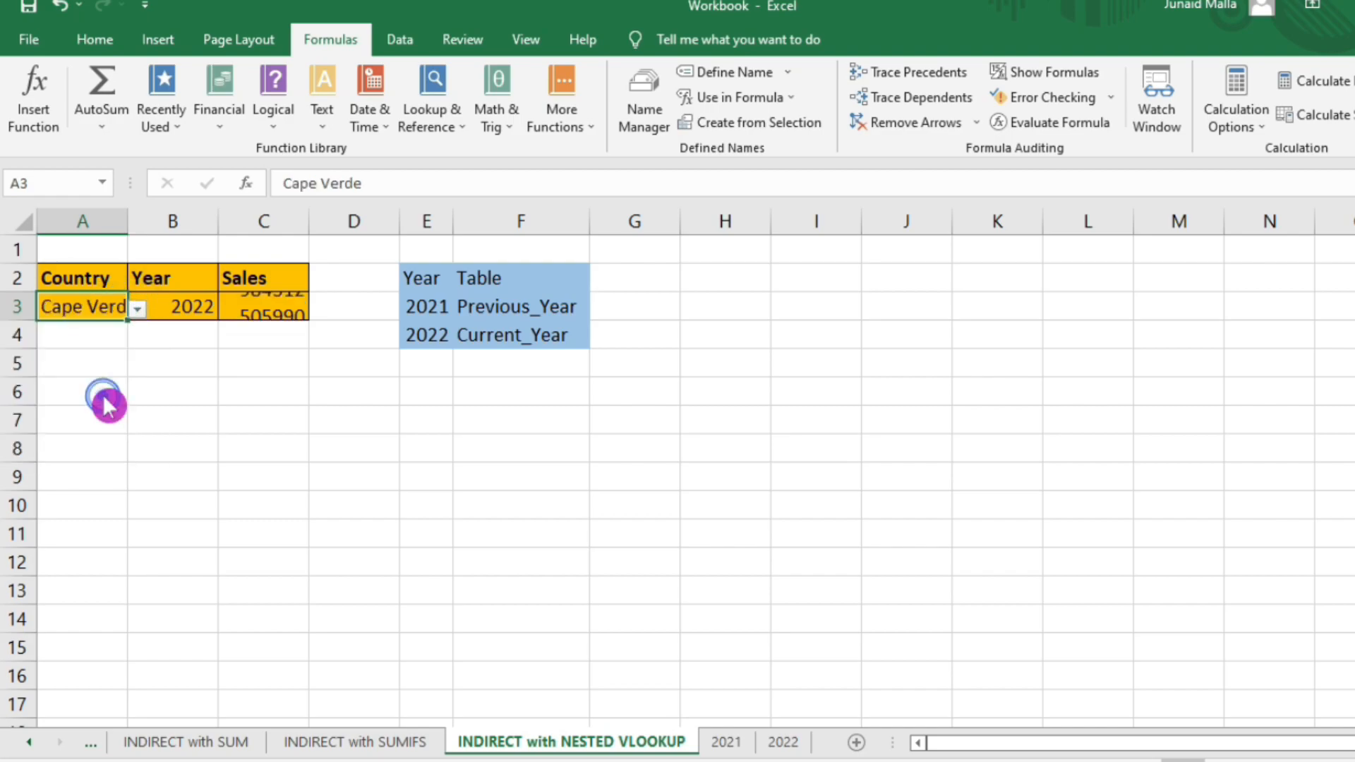
left_click(200, 305)
left_click(225, 308)
left_click(182, 332)
left_click(262, 316)
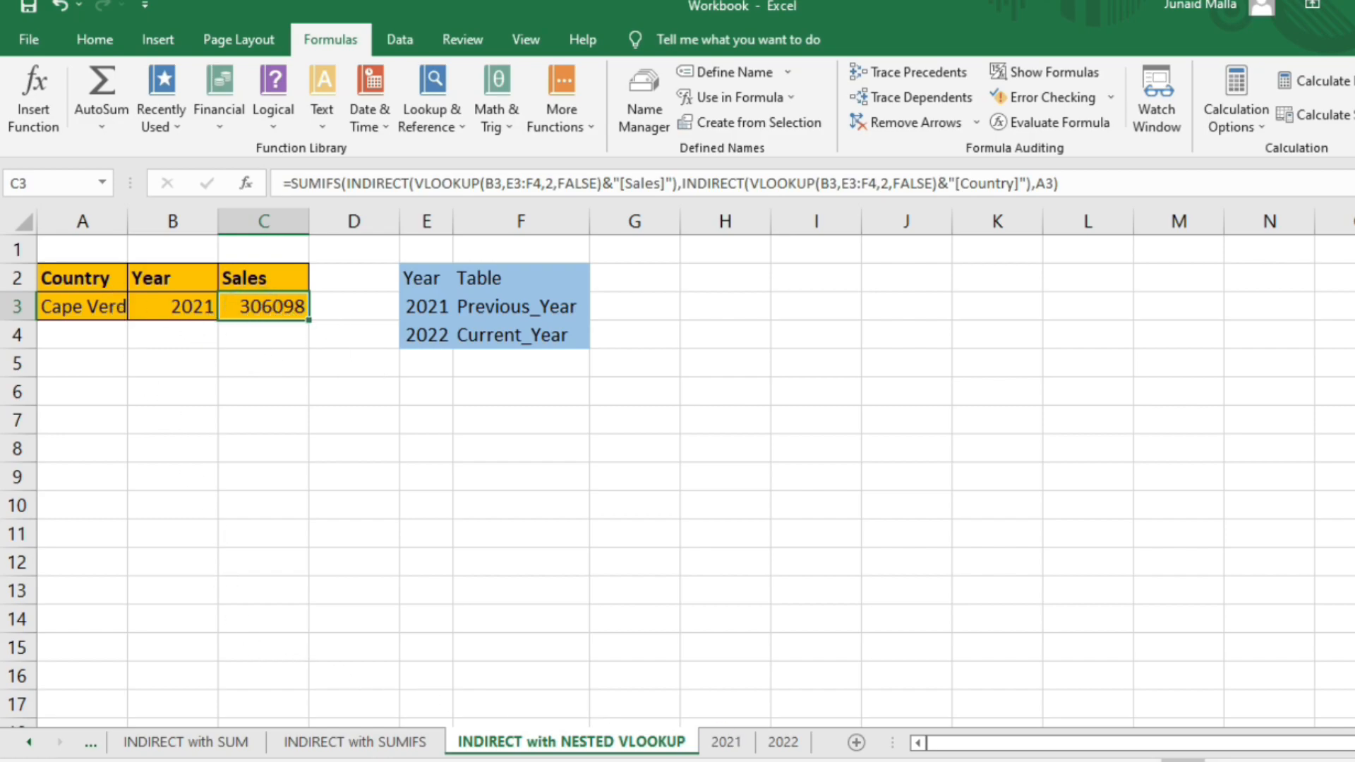
- Compare the calculated sales with the Cape Verde row on the 2021 sheet, and return to the INDIRECT with NESTED VLOOKUP sheet
left_click(751, 747)
left_click(44, 517)
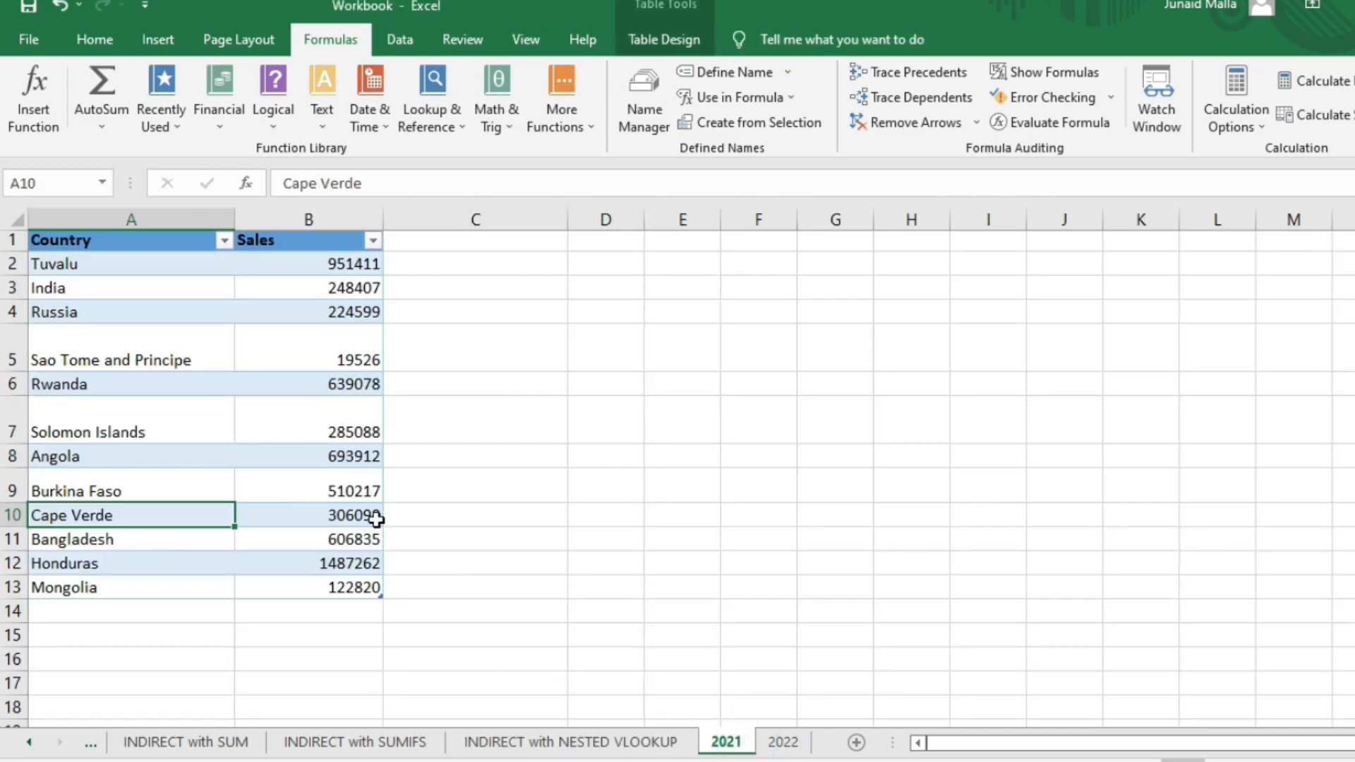
left_click(371, 518)
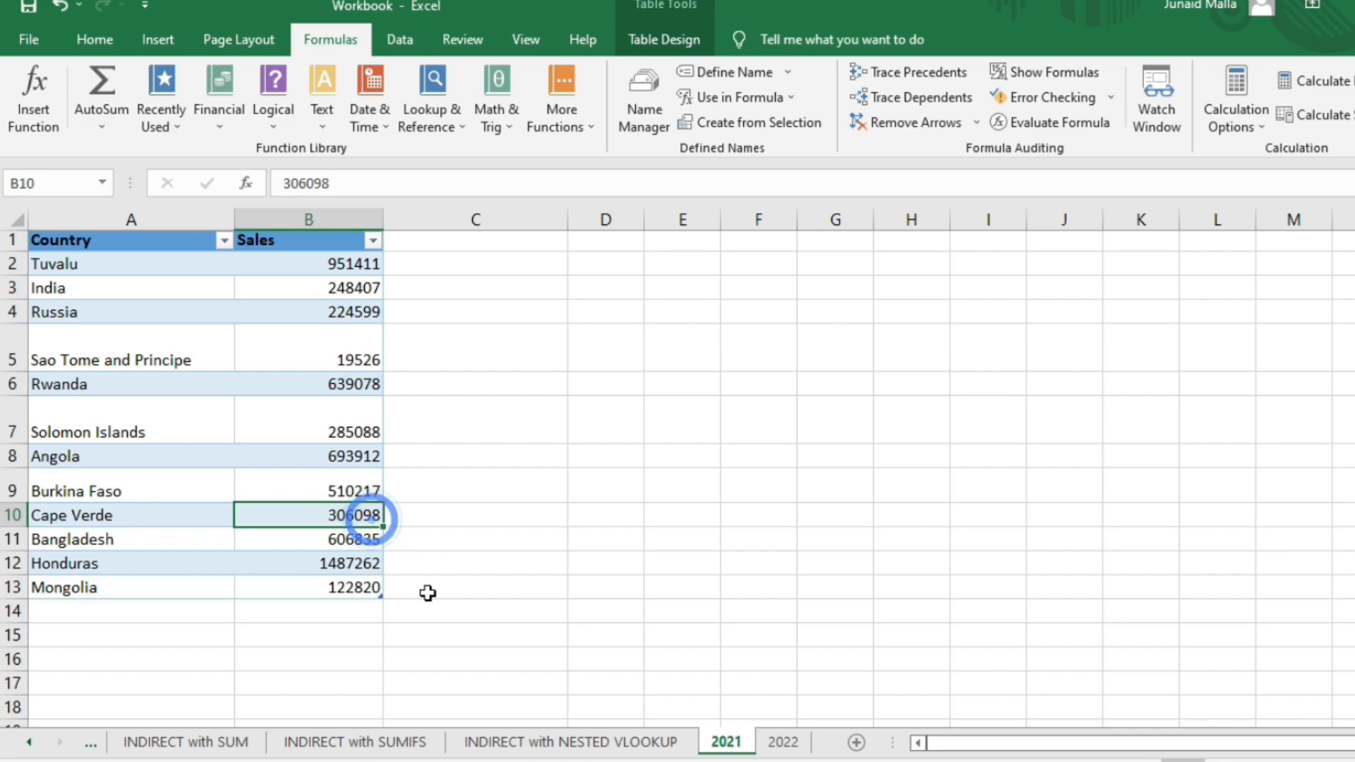
left_click(561, 741)
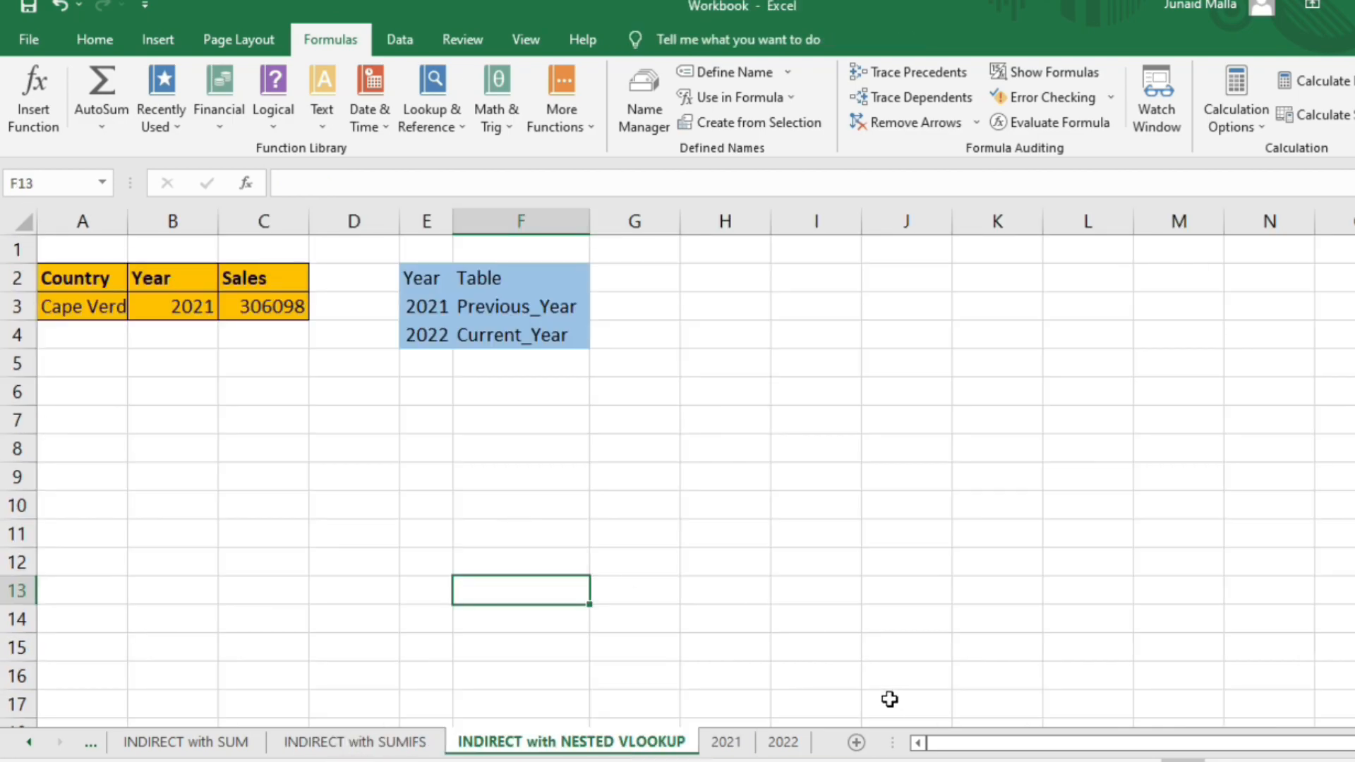
left_click(890, 737)
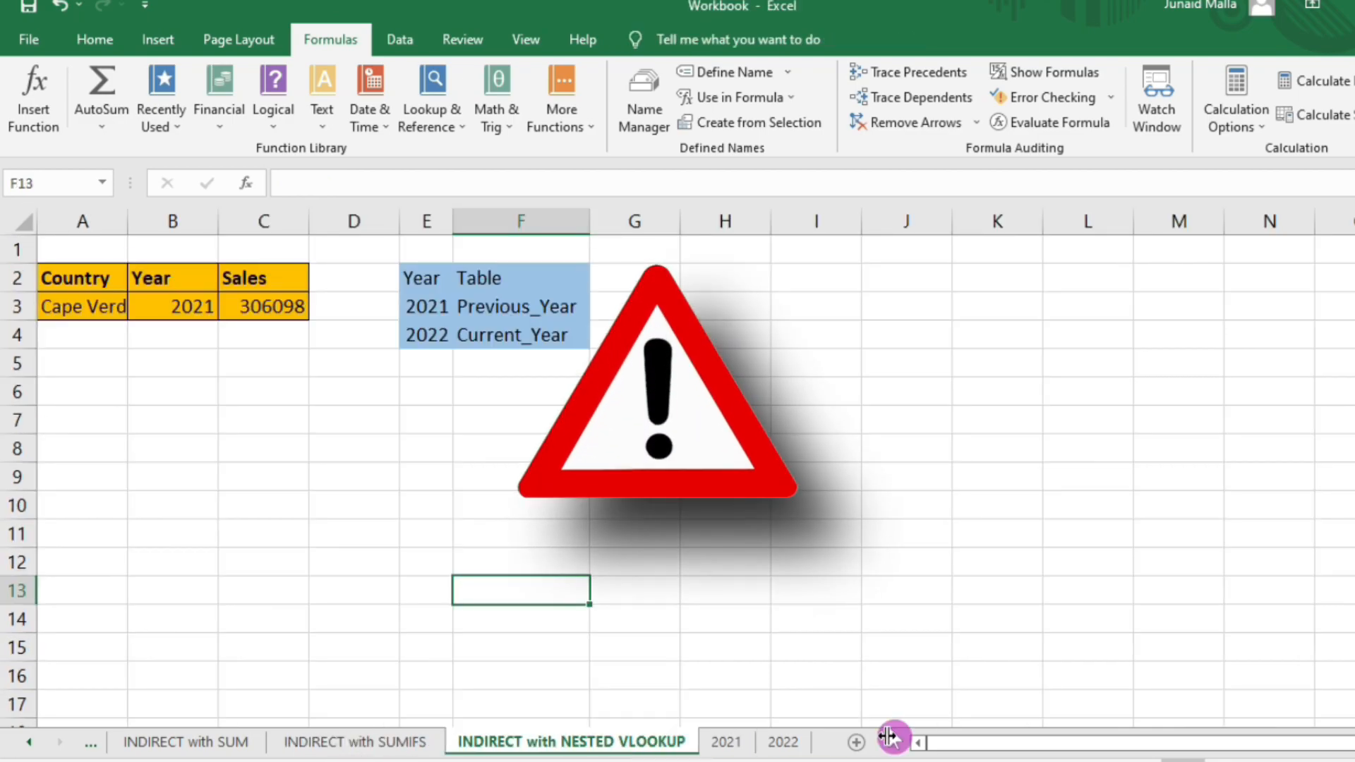